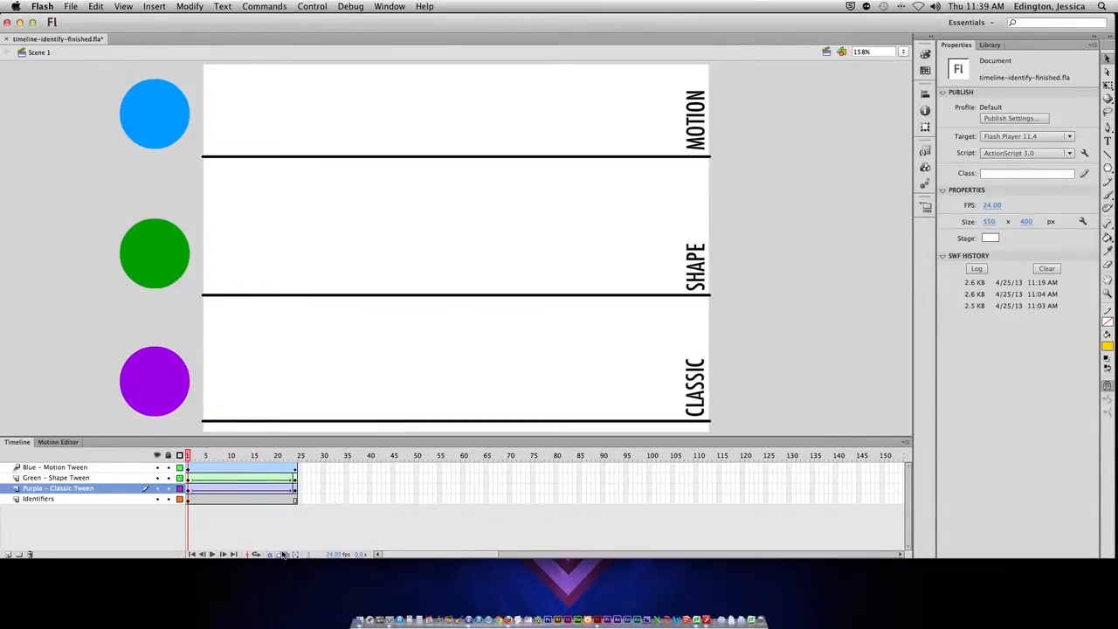
# Play the whole animation, step backward and forward through its last frames one at a time, and return to the first frame
pyautogui.click(212, 555)
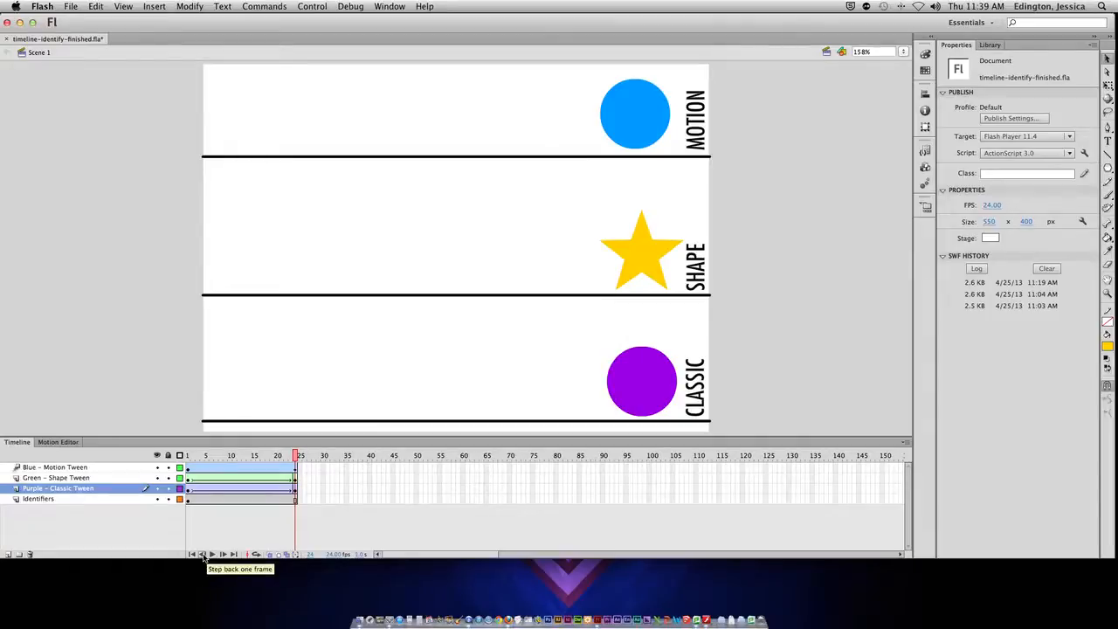
pyautogui.click(202, 556)
pyautogui.click(202, 556)
pyautogui.click(202, 555)
pyautogui.click(202, 555)
pyautogui.click(223, 555)
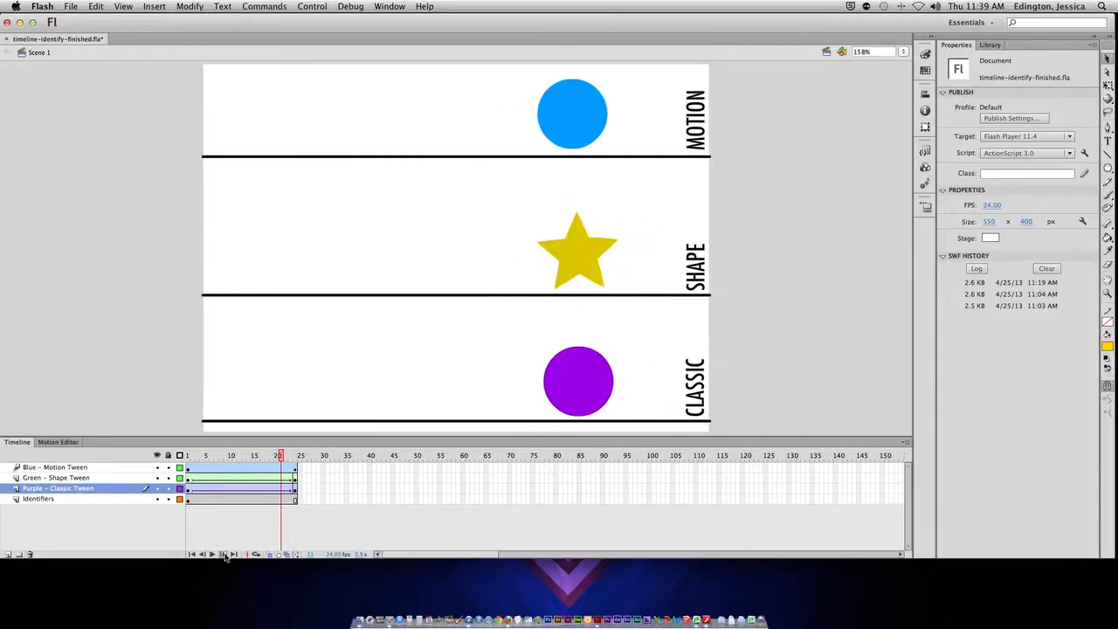
pyautogui.click(223, 555)
pyautogui.click(224, 555)
pyautogui.click(193, 556)
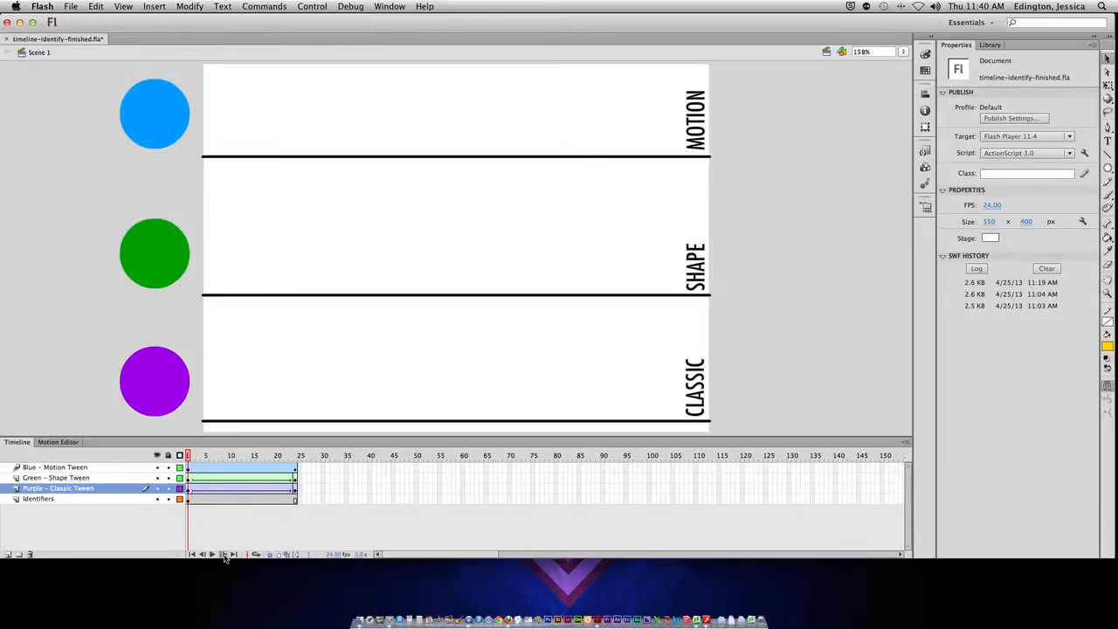
# Turn on loop playback and preview the looped frame range
pyautogui.click(256, 555)
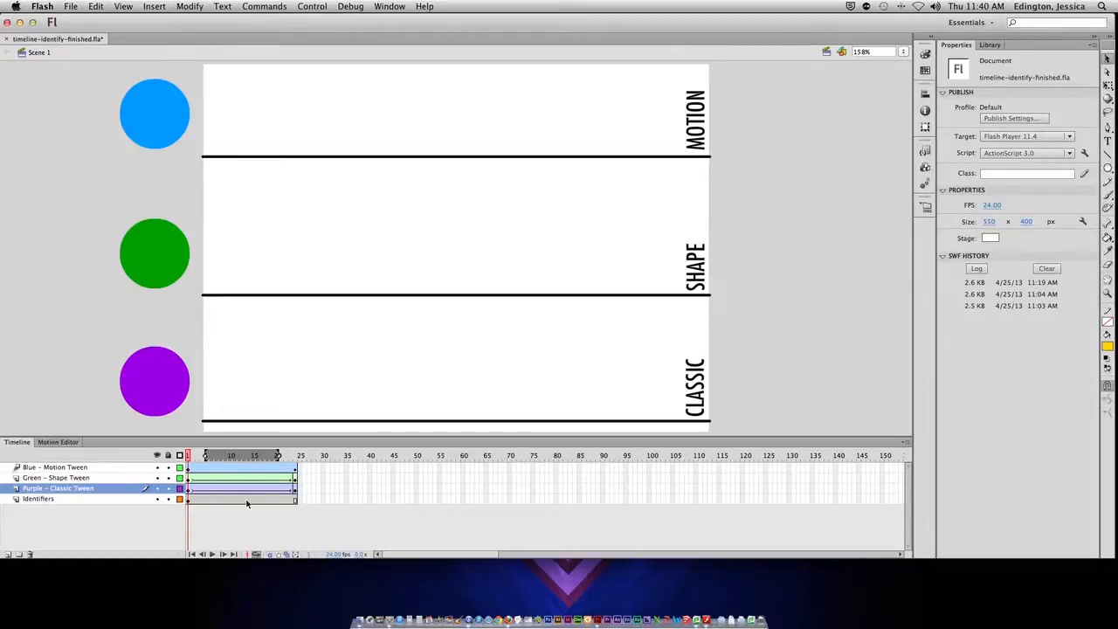
pyautogui.press('Return')
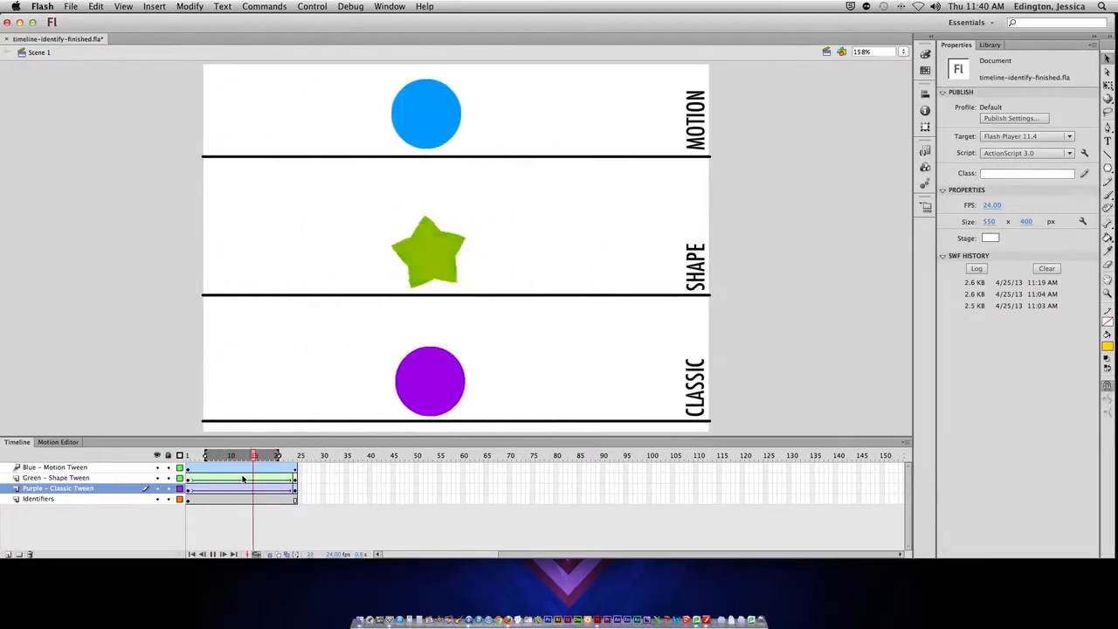
pyautogui.press('Return')
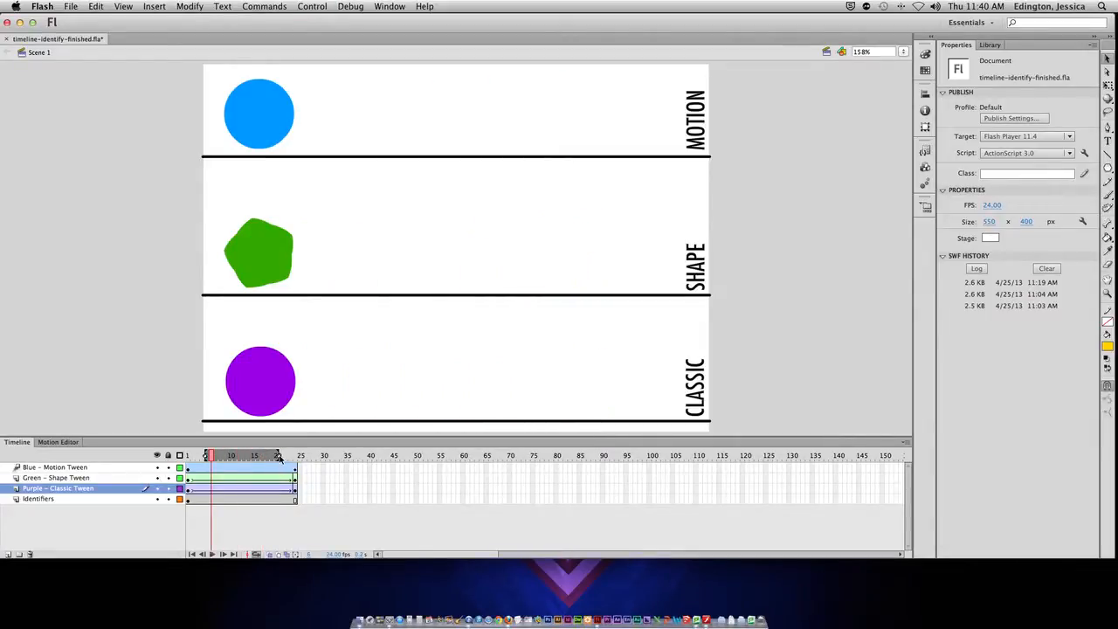
# Change the loop range to about frames 17 to 23, preview it, and turn loop playback off
pyautogui.moveTo(278, 458); pyautogui.dragTo(295, 456)
pyautogui.moveTo(205, 456)
pyautogui.mouseDown()
pyautogui.moveTo(272, 457)
pyautogui.moveTo(262, 460)
pyautogui.mouseUp()
pyautogui.press('Return')
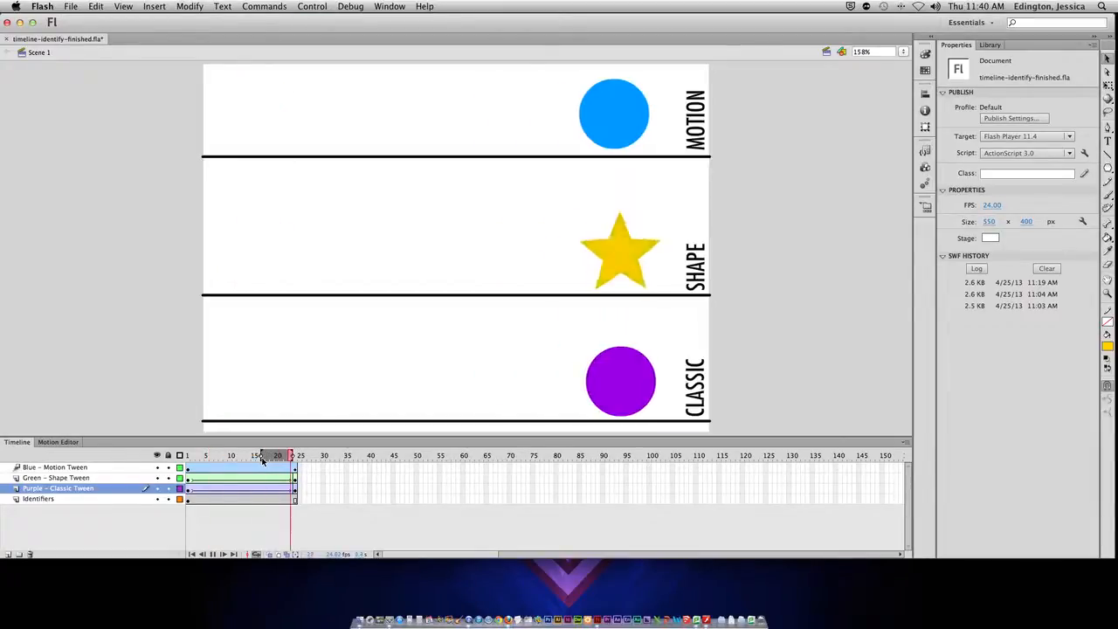
pyautogui.click(262, 460)
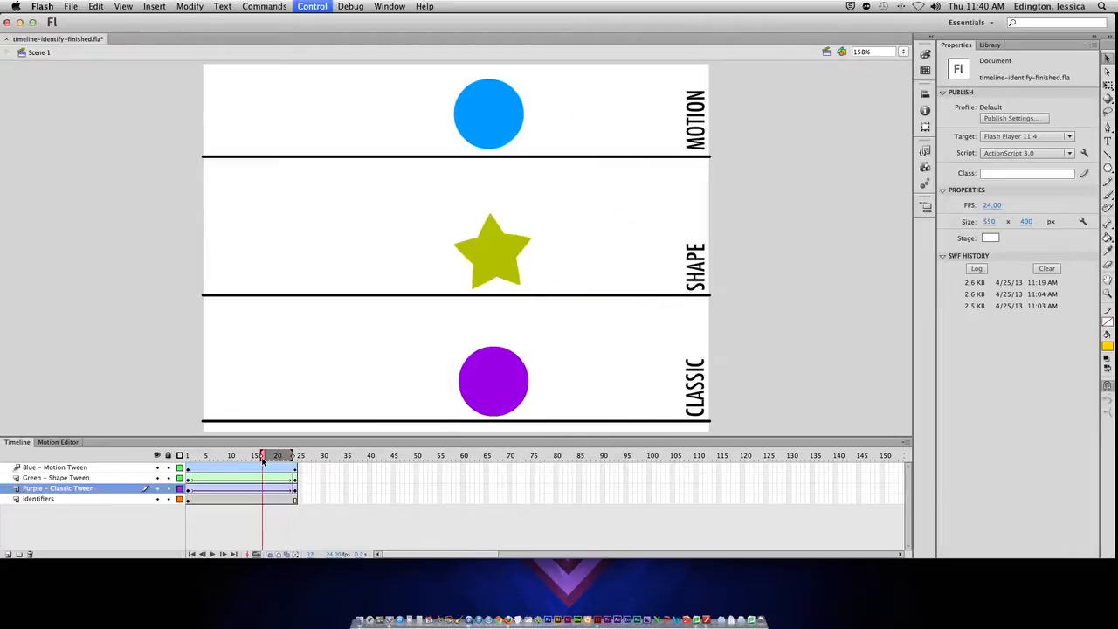
pyautogui.click(258, 556)
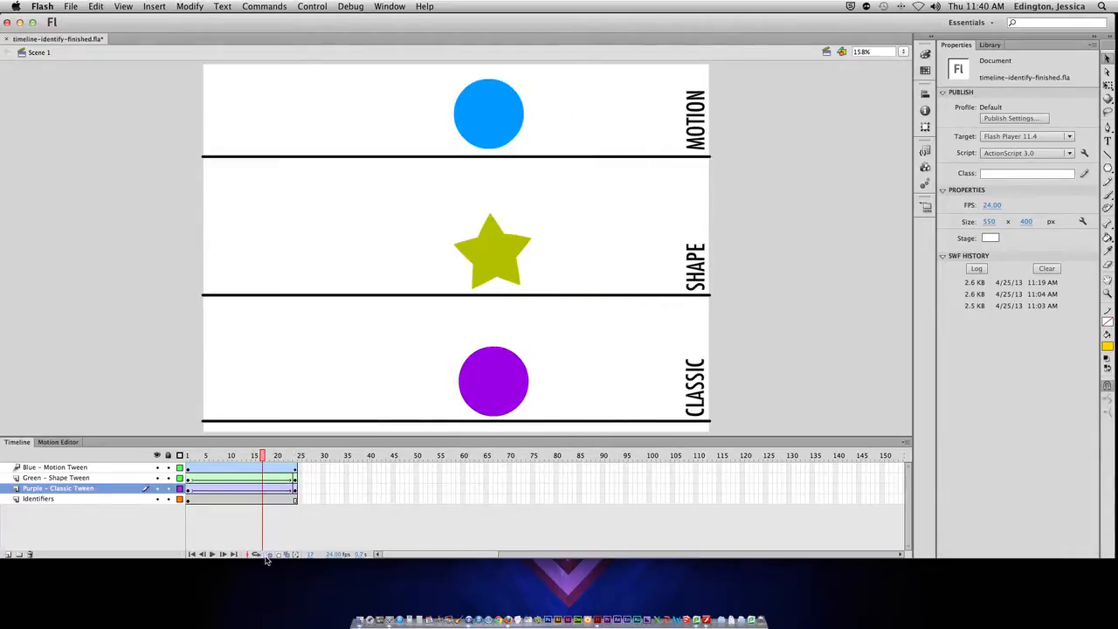
# Turn on onion skinning for the frames up to the playhead and save the document
pyautogui.click(269, 555)
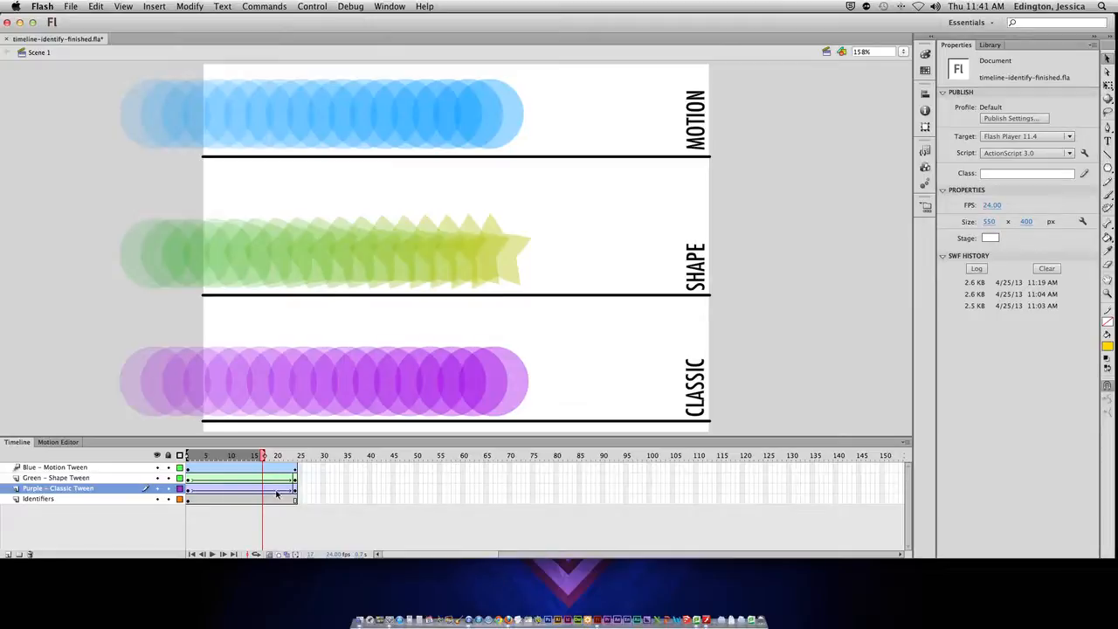
pyautogui.press('super+s')
# Play the animation with onion skinning, return to frame 5, and scrub the playhead to frame 24
pyautogui.press('Return')
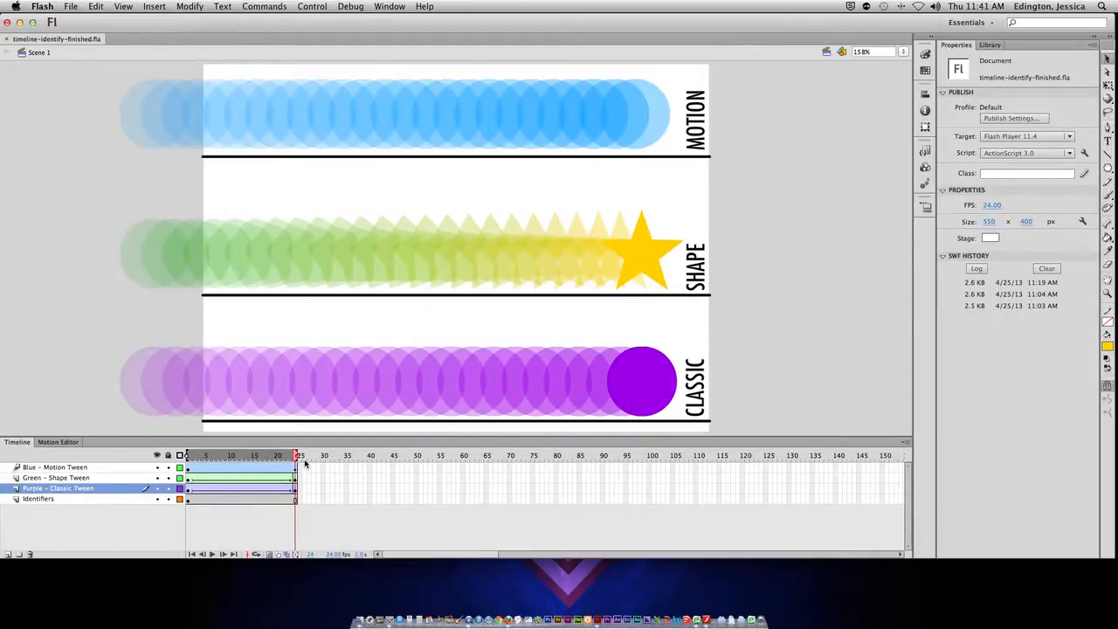
pyautogui.click(206, 458)
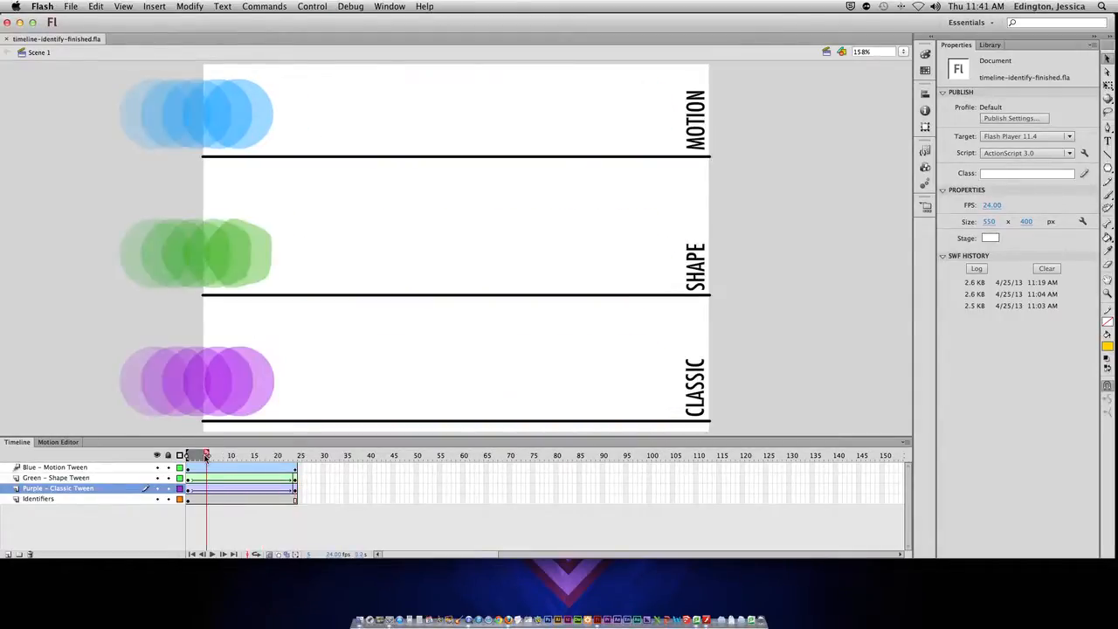
pyautogui.click(207, 458)
pyautogui.moveTo(192, 459); pyautogui.dragTo(297, 457)
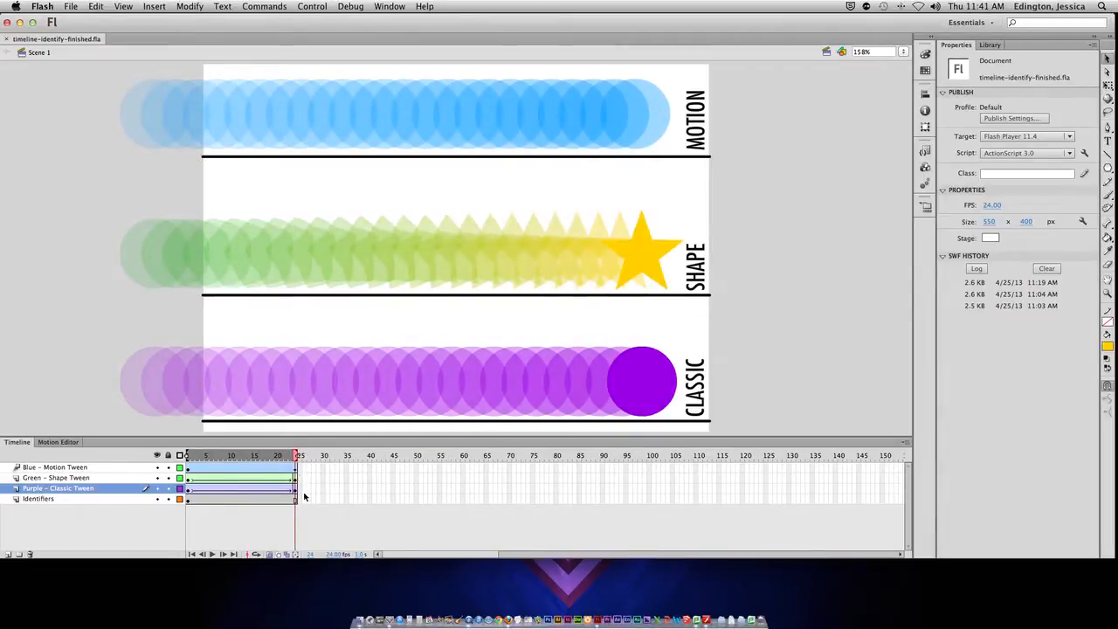
# Preview the tweens with onion skin outlines and with Edit Multiple Frames, turning each mode off again
pyautogui.click(277, 555)
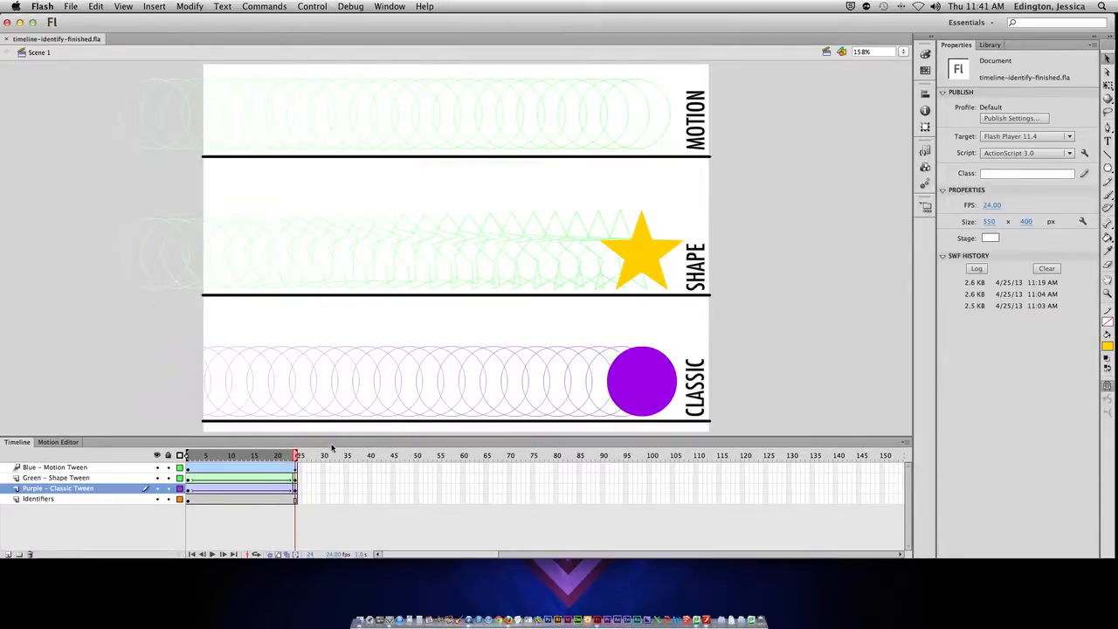
pyautogui.click(278, 556)
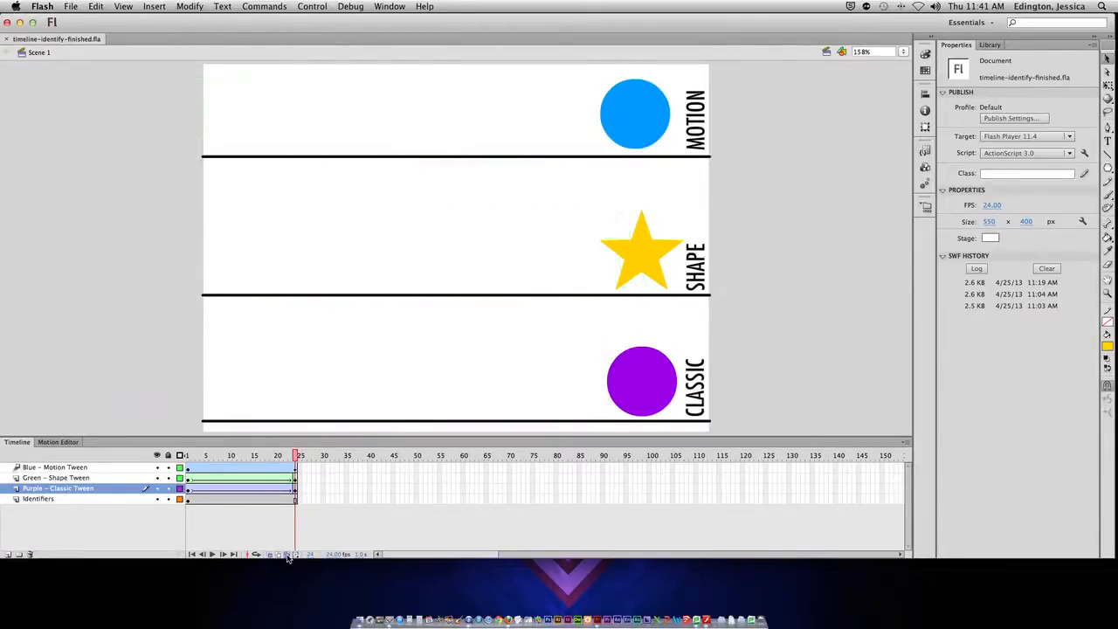
pyautogui.click(287, 555)
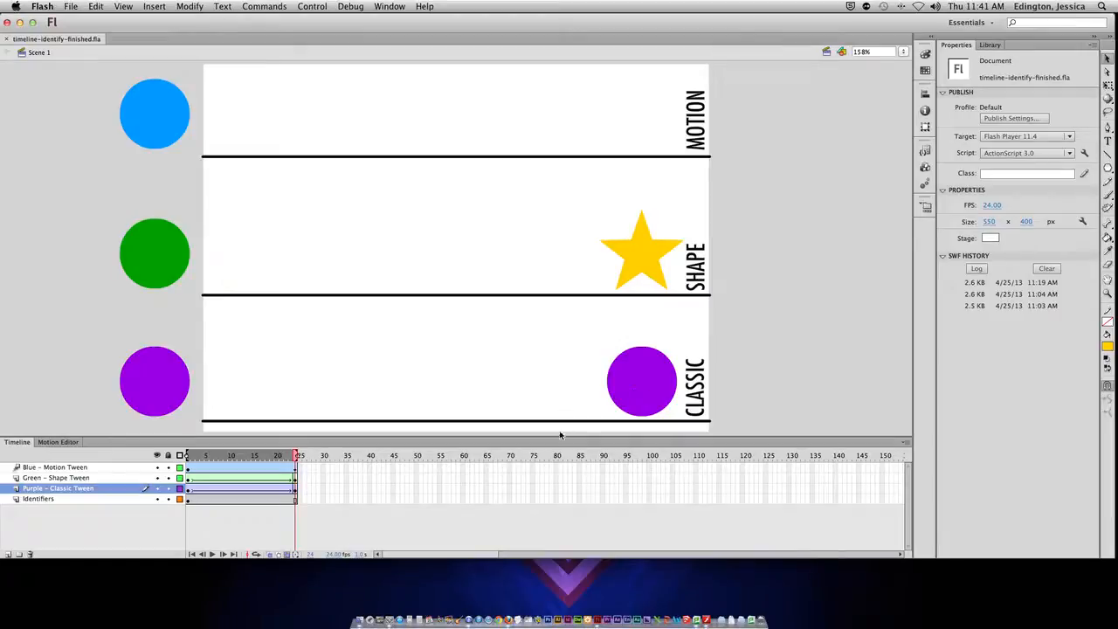
pyautogui.click(287, 557)
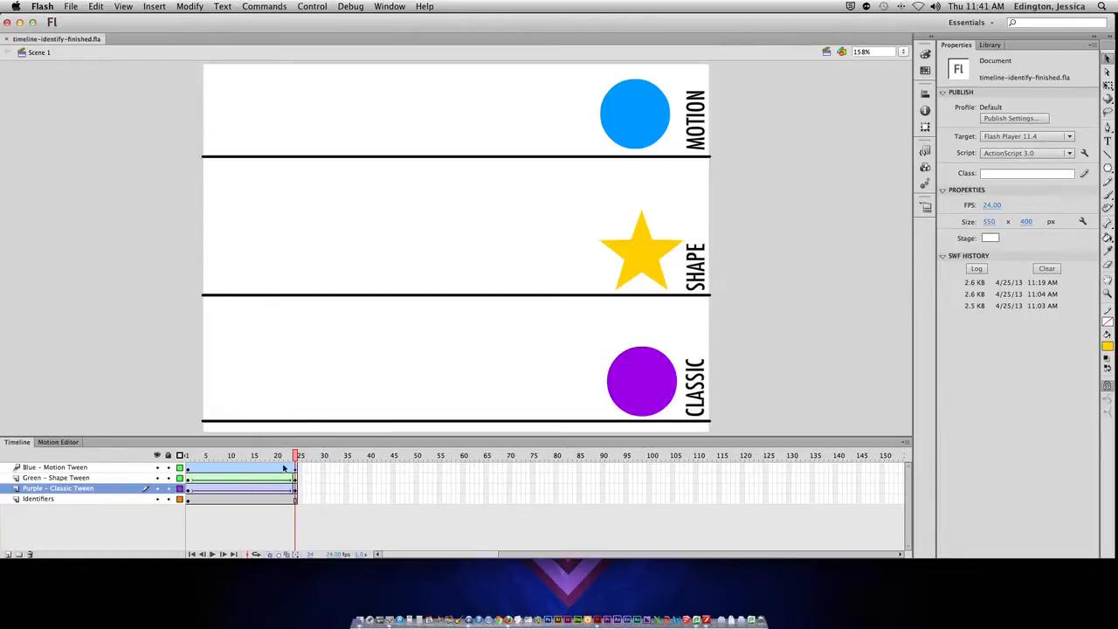
# Scrub the playhead to frame 6, set the current frame to 20, and check the elapsed time at frames 24 and 5
pyautogui.moveTo(297, 455); pyautogui.dragTo(211, 455)
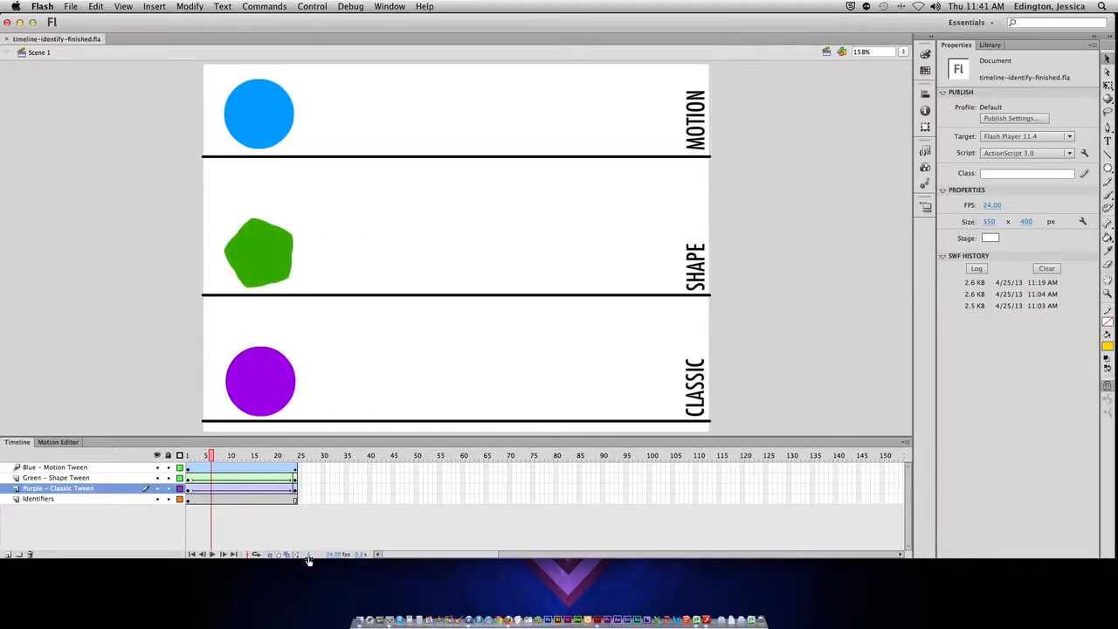
pyautogui.click(310, 554)
pyautogui.write('20')
pyautogui.press('Return')
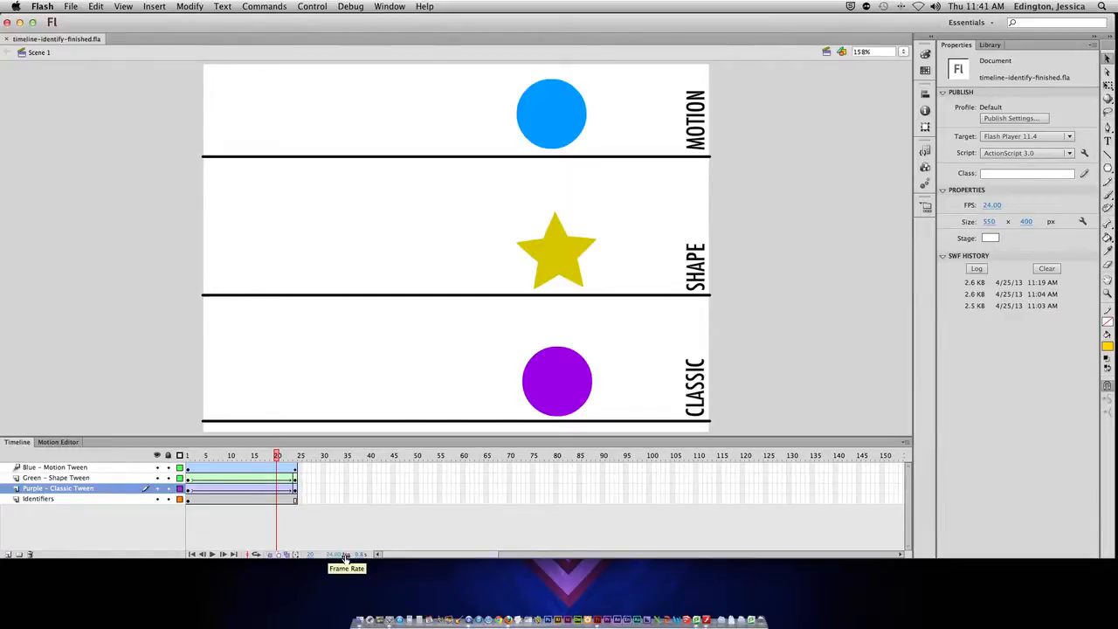
pyautogui.click(296, 458)
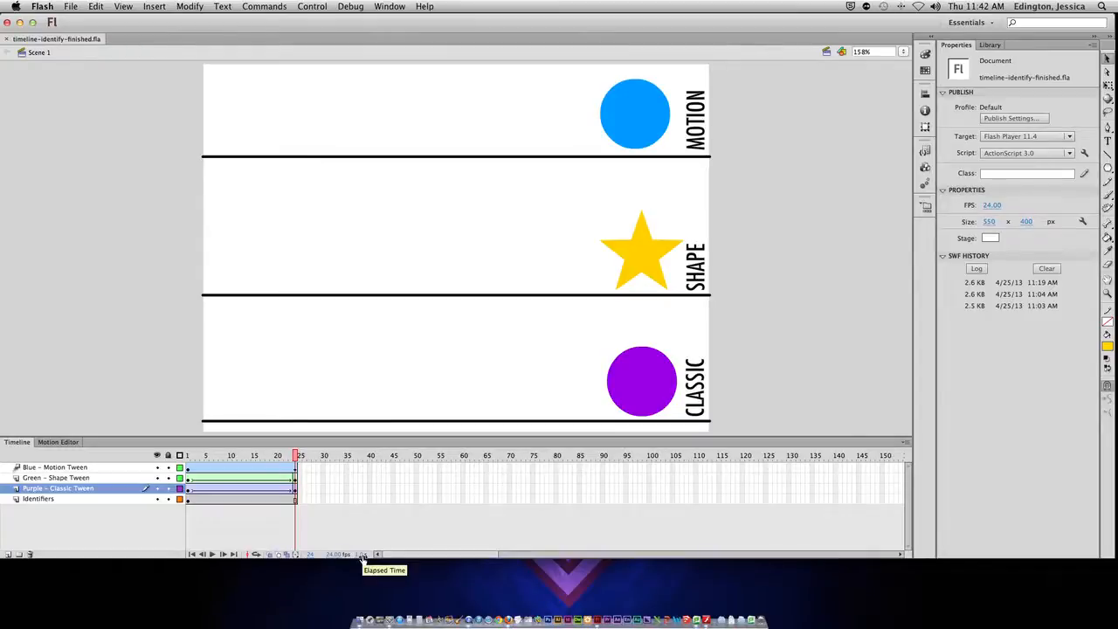
pyautogui.click(207, 456)
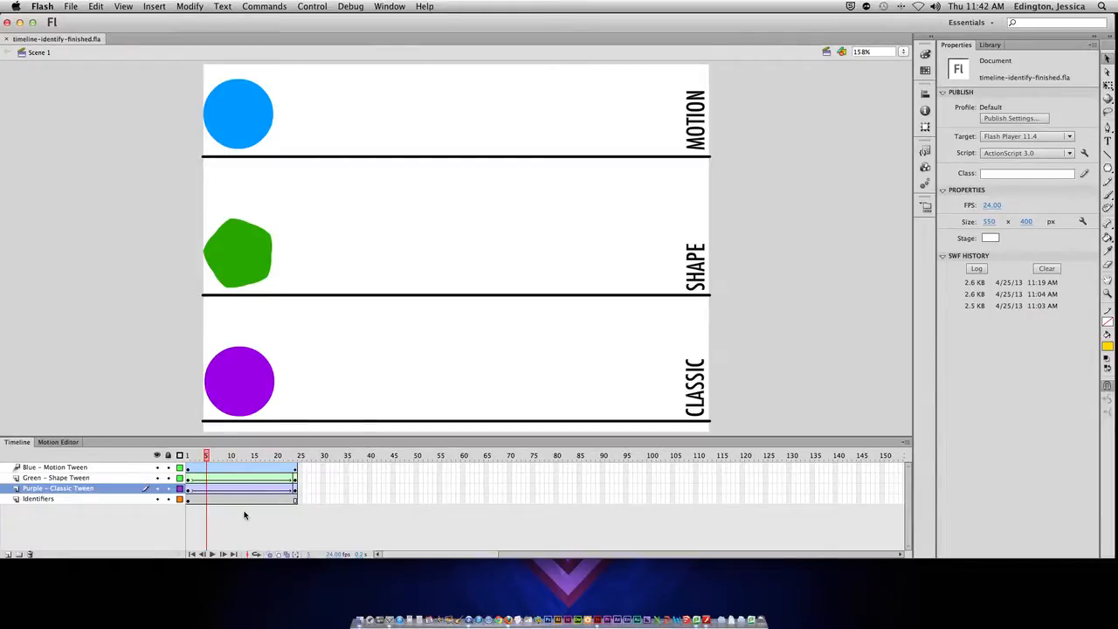
# Set the timeline's frame rate to 24 fps and scrub the current frame number to 8
pyautogui.moveTo(334, 556)
pyautogui.mouseDown()
pyautogui.moveTo(323, 555)
pyautogui.moveTo(333, 557)
pyautogui.mouseUp()
pyautogui.click(333, 556)
pyautogui.write('24')
pyautogui.press('Return')
pyautogui.moveTo(311, 555); pyautogui.dragTo(313, 554)
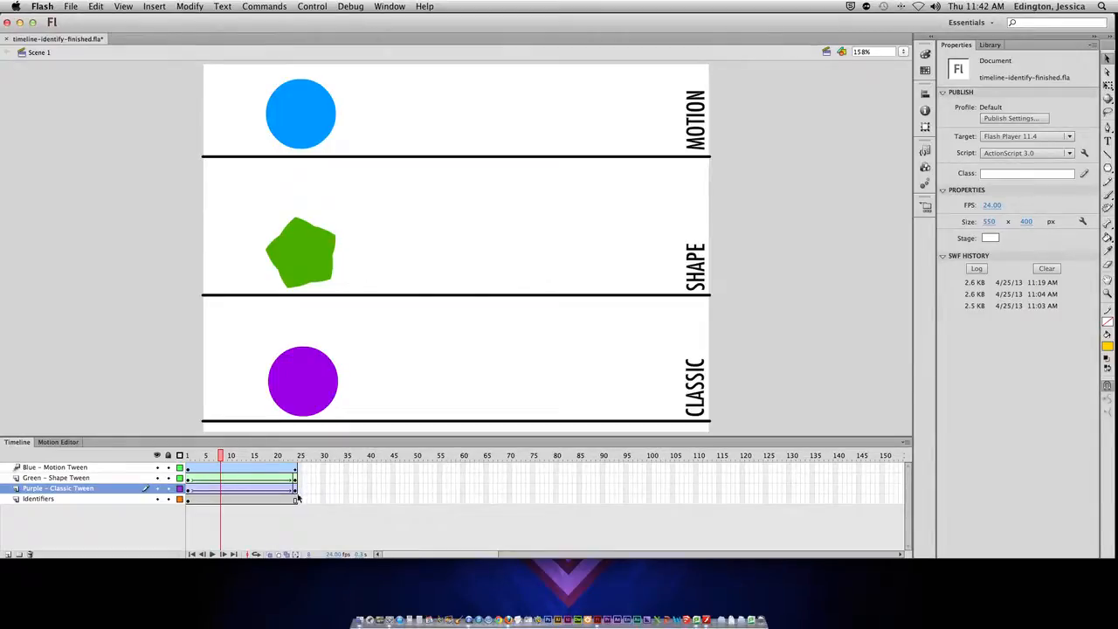
# Set the timeline's frame view size to Large
pyautogui.click(905, 443)
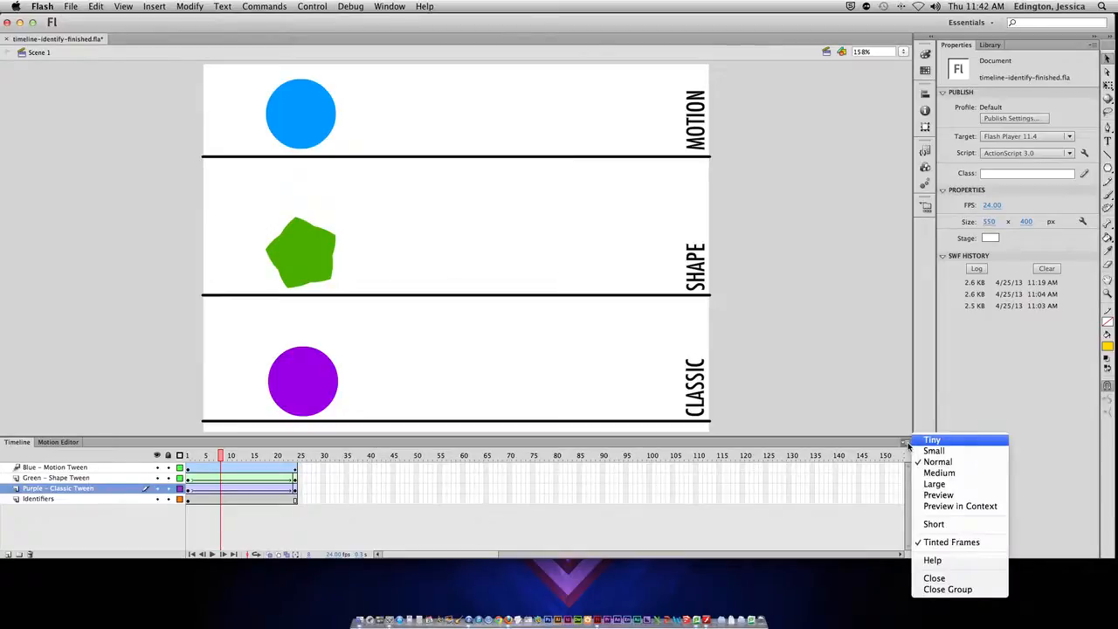
pyautogui.click(933, 485)
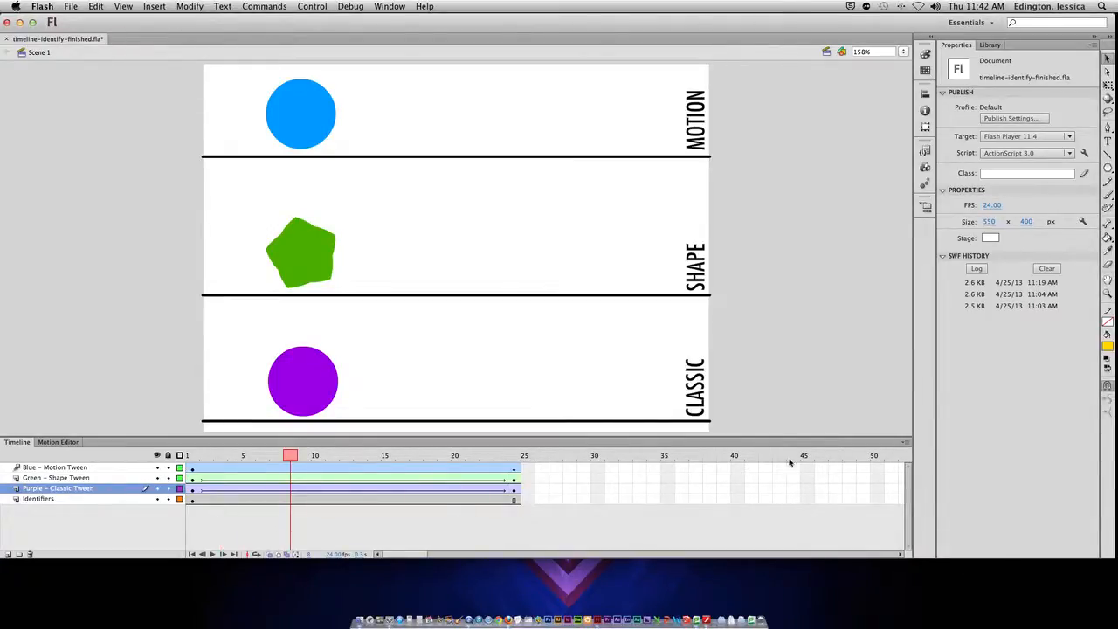
pyautogui.click(906, 442)
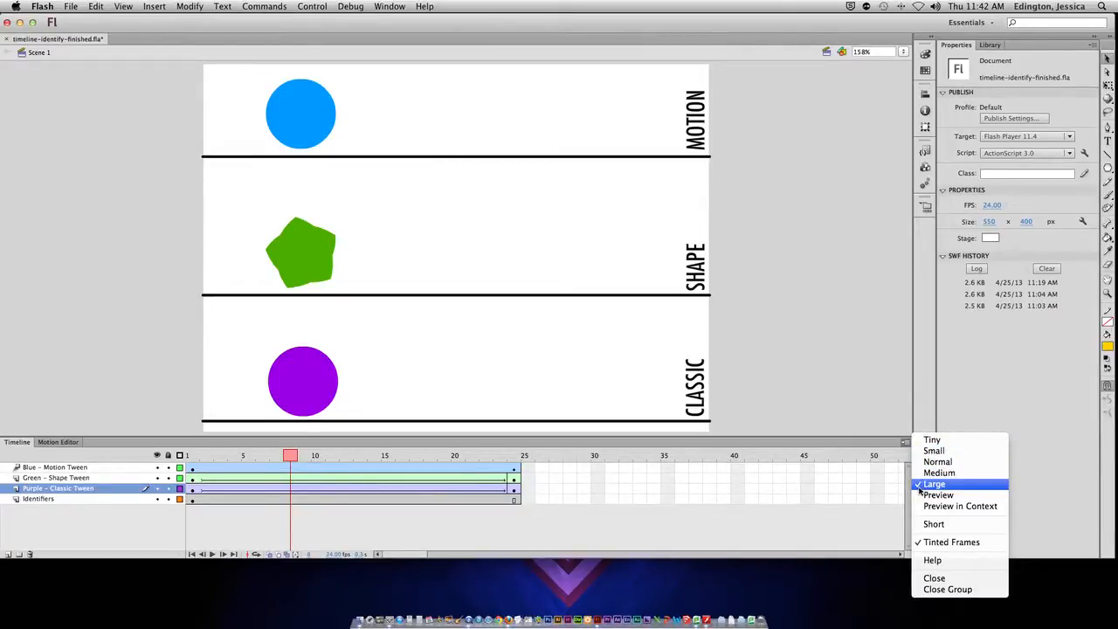
pyautogui.click(637, 505)
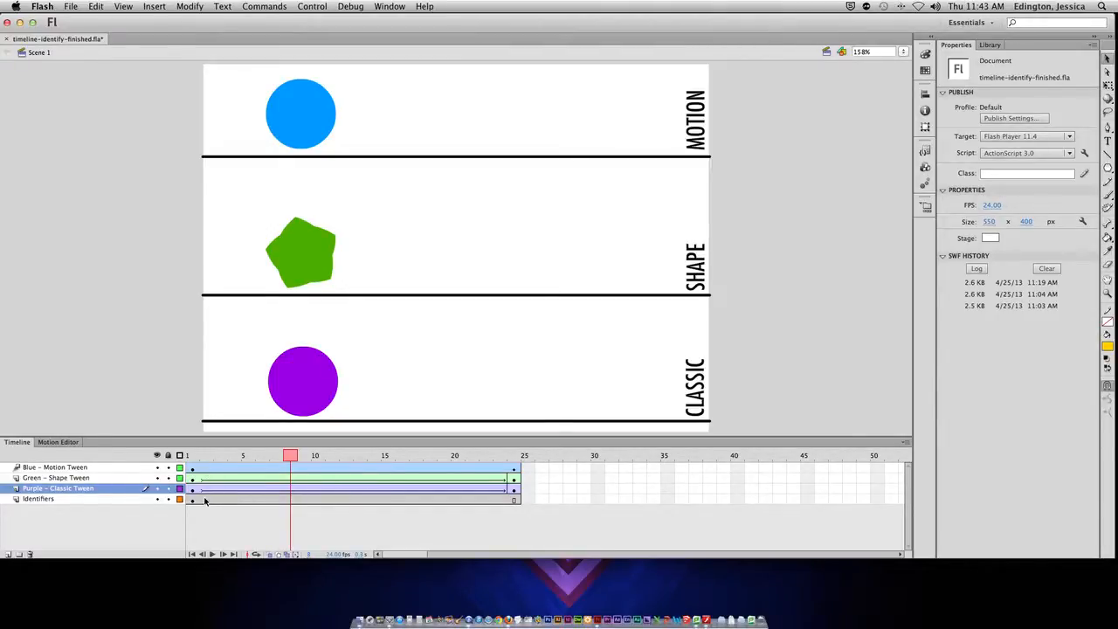
# Hide the blue, green, purple and Identifiers layers one by one and show all four again
pyautogui.click(157, 468)
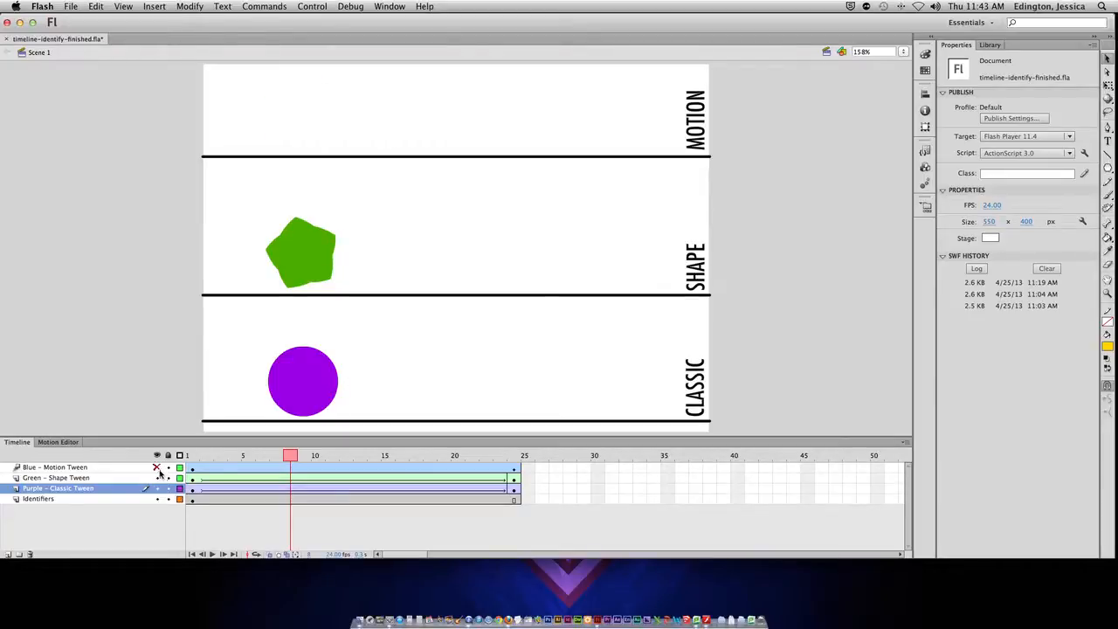
pyautogui.click(158, 477)
pyautogui.click(157, 488)
pyautogui.click(157, 499)
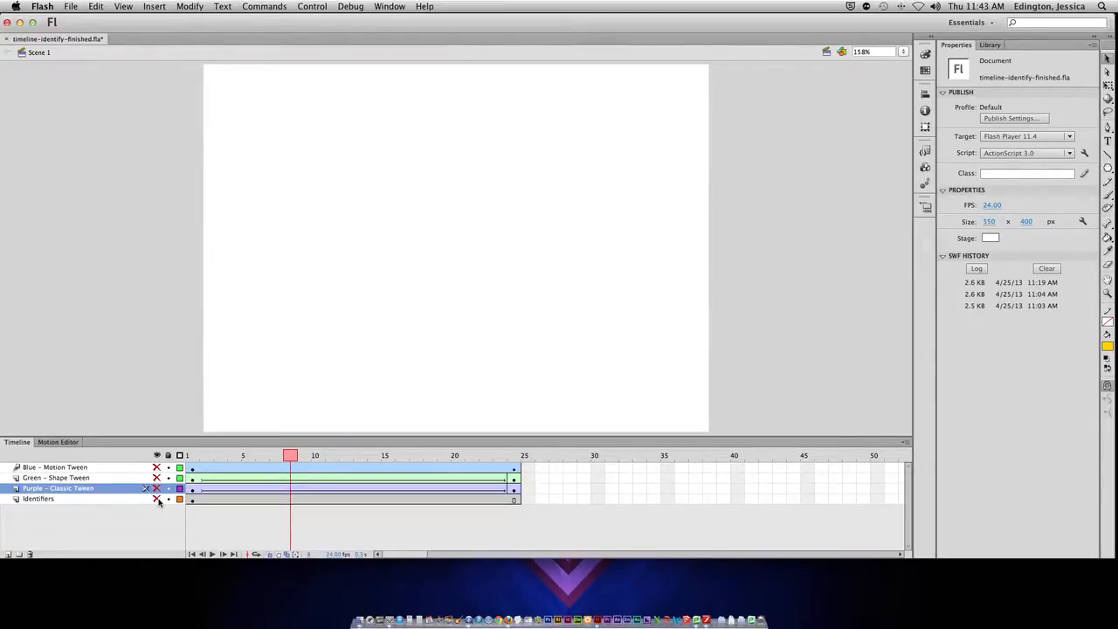
pyautogui.click(157, 499)
pyautogui.click(158, 488)
pyautogui.click(157, 478)
pyautogui.click(157, 468)
# Lock the blue, green and purple tween layers and unlock all three again
pyautogui.click(169, 467)
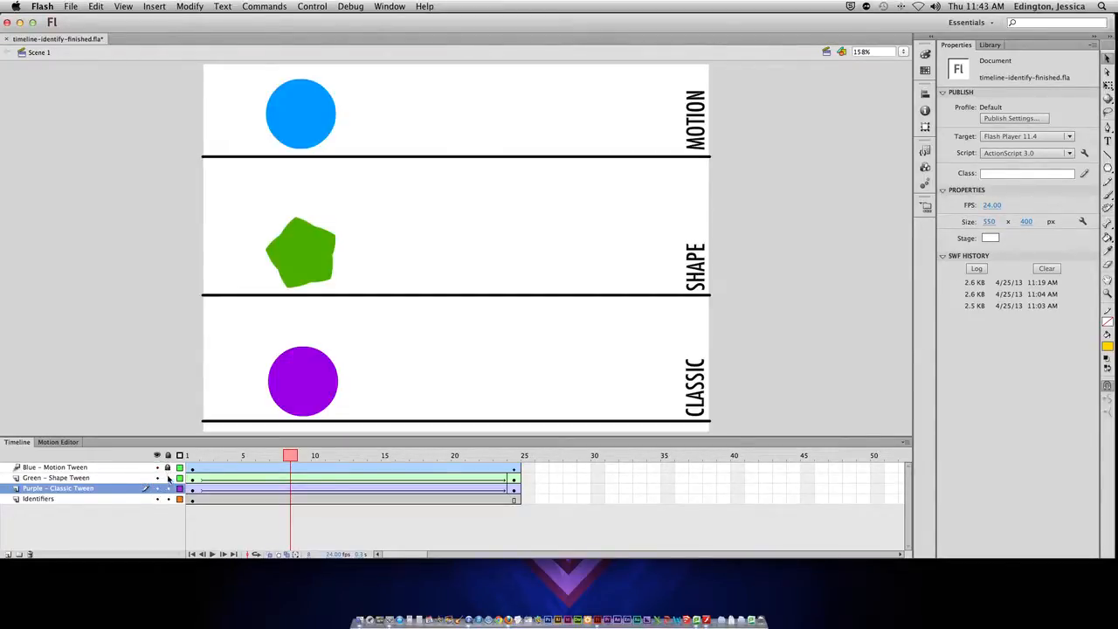
pyautogui.click(169, 478)
pyautogui.click(169, 488)
pyautogui.moveTo(170, 489); pyautogui.dragTo(169, 469)
# Scrub the playhead from frame 1 to 24 and inspect the Identifiers layer's first keyframe and its last frame
pyautogui.moveTo(289, 455); pyautogui.dragTo(187, 455)
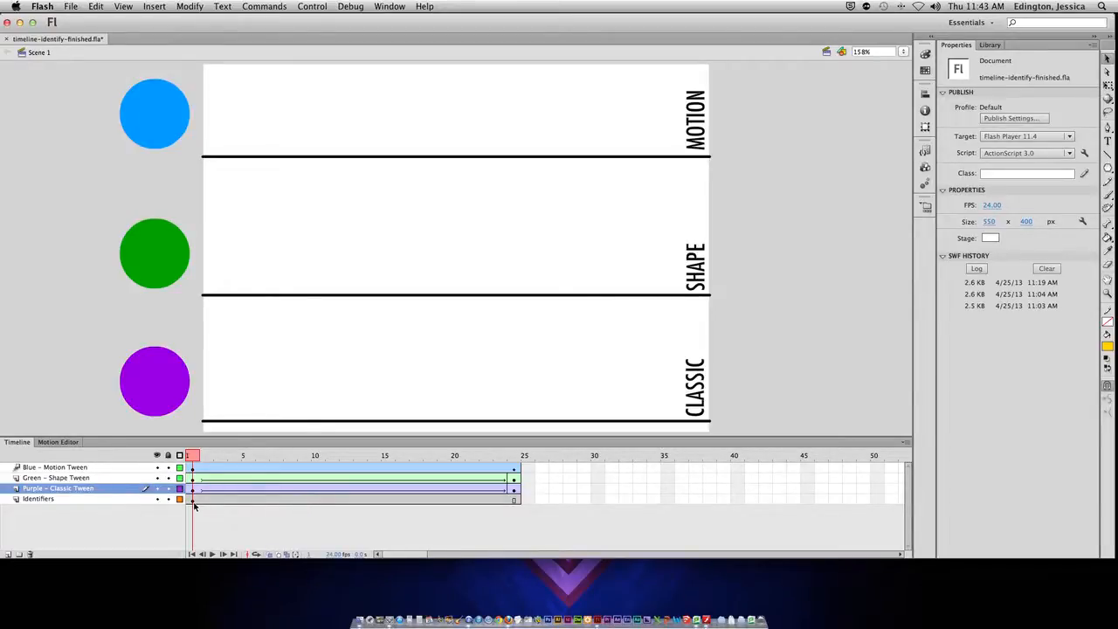
pyautogui.moveTo(193, 455); pyautogui.dragTo(514, 457)
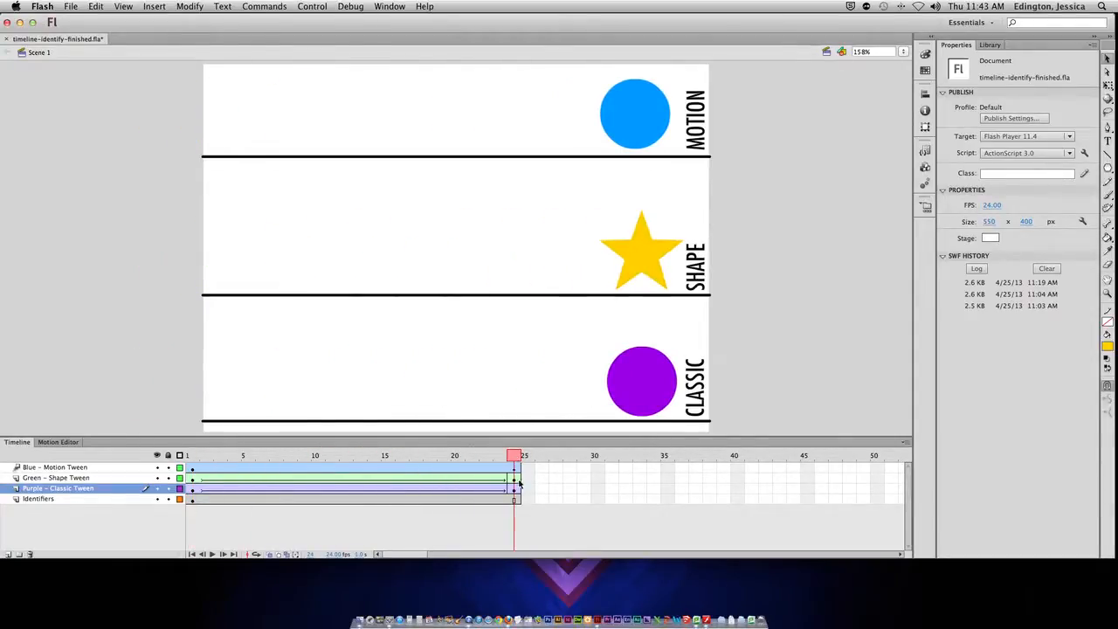
pyautogui.click(193, 500)
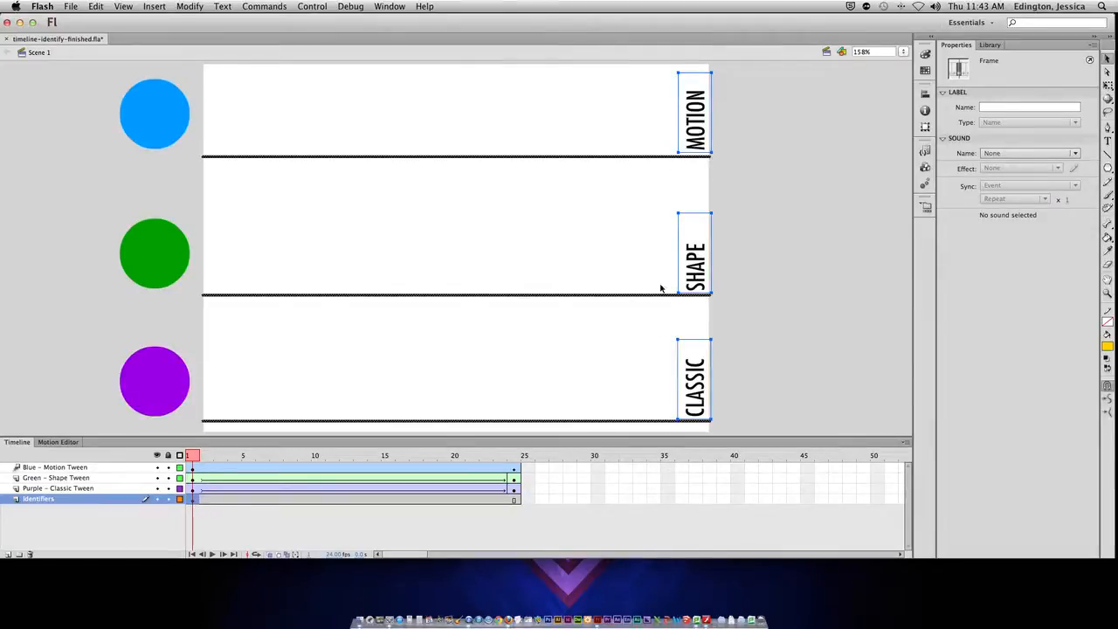
pyautogui.moveTo(192, 455); pyautogui.dragTo(500, 455)
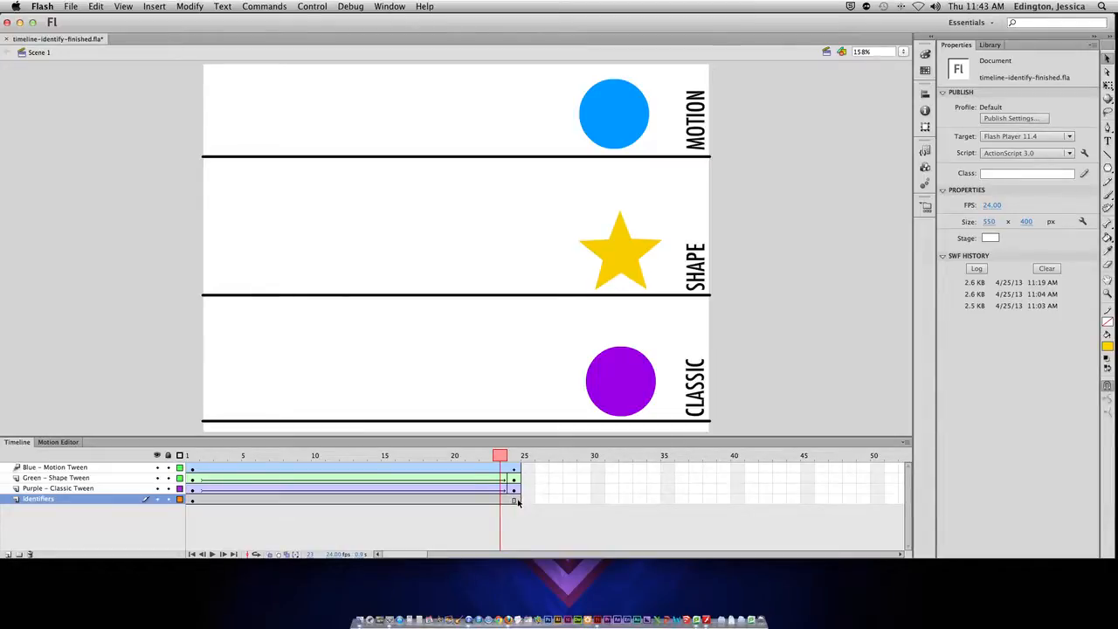
pyautogui.click(515, 501)
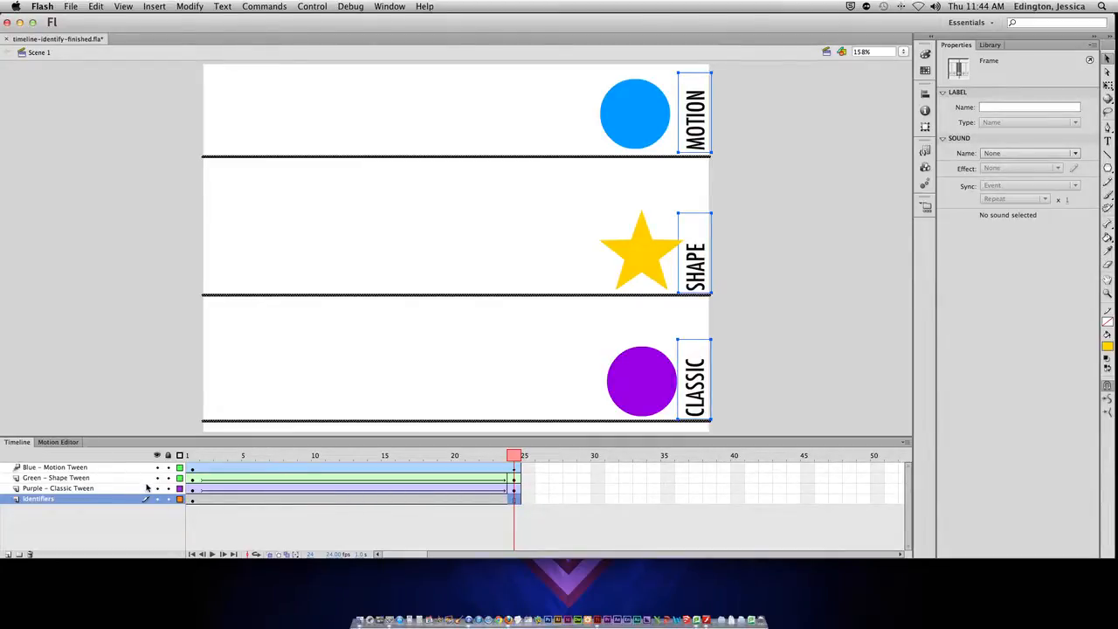
# Inspect frame 2 of the blue motion tween and green shape tween layers and return the playhead to frame 1
pyautogui.click(208, 469)
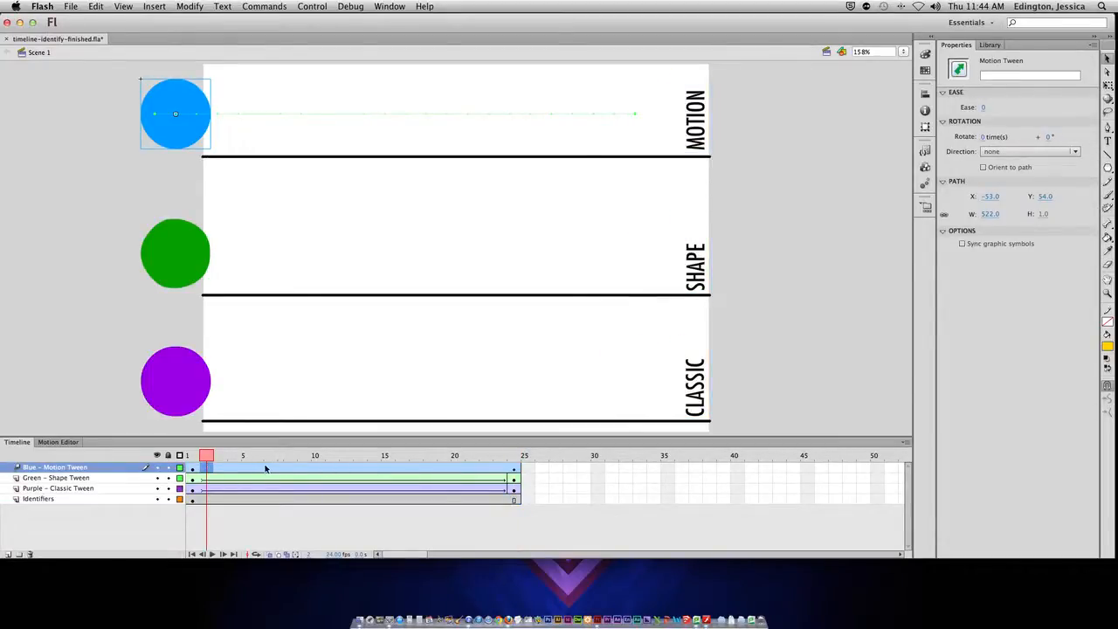
pyautogui.click(210, 477)
pyautogui.click(206, 455)
pyautogui.moveTo(206, 455); pyautogui.dragTo(193, 455)
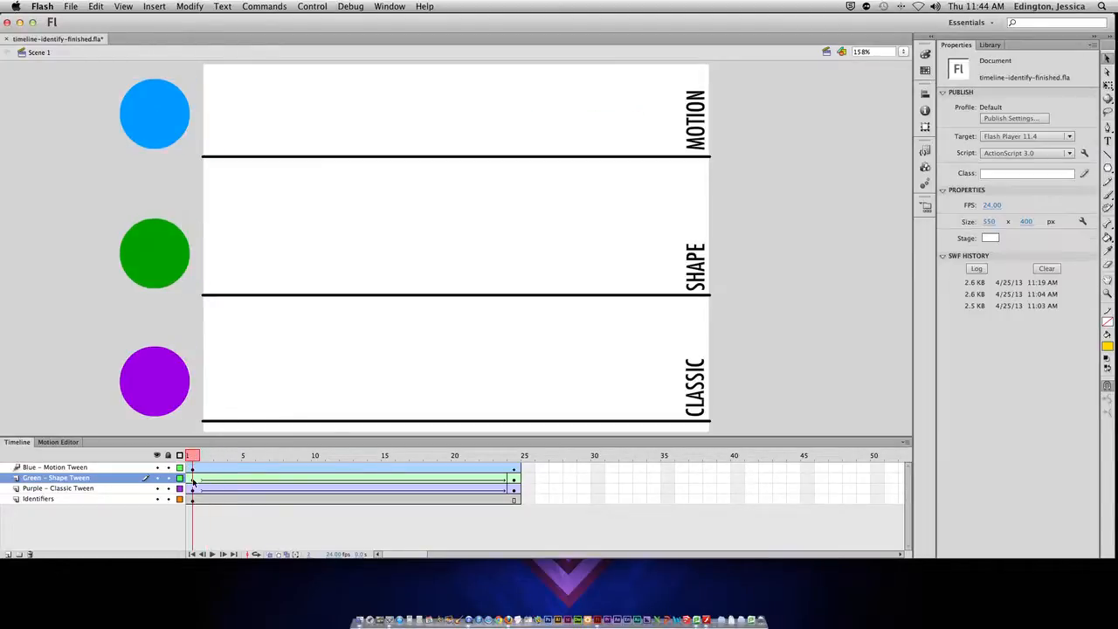
# Compare the Green – Shape Tween layer's first keyframe with its last keyframe at frame 24
pyautogui.click(193, 478)
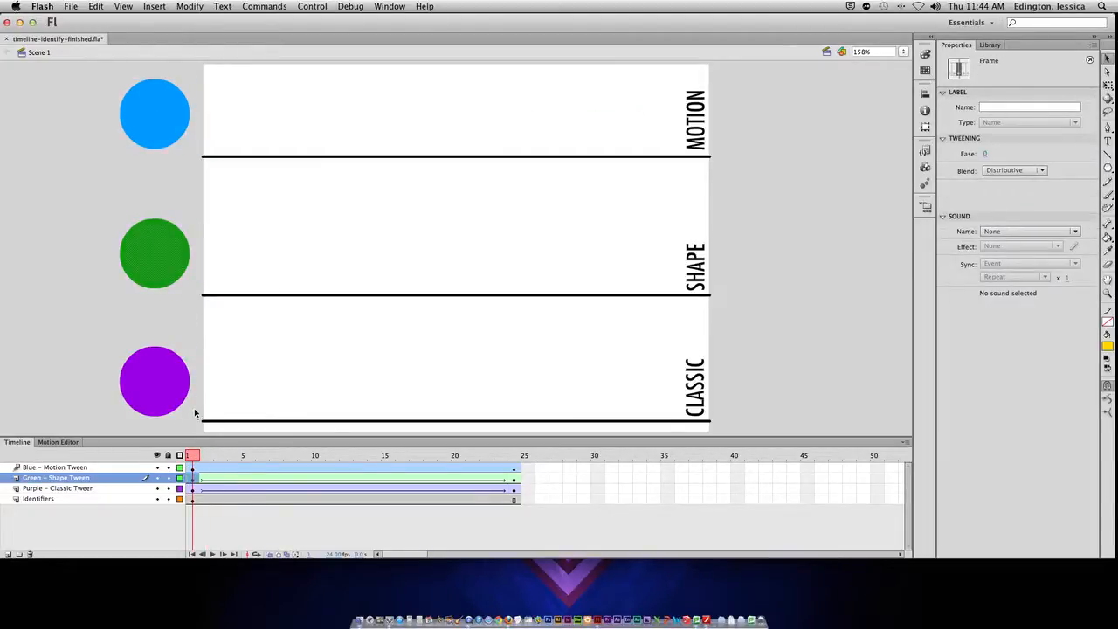
pyautogui.click(515, 478)
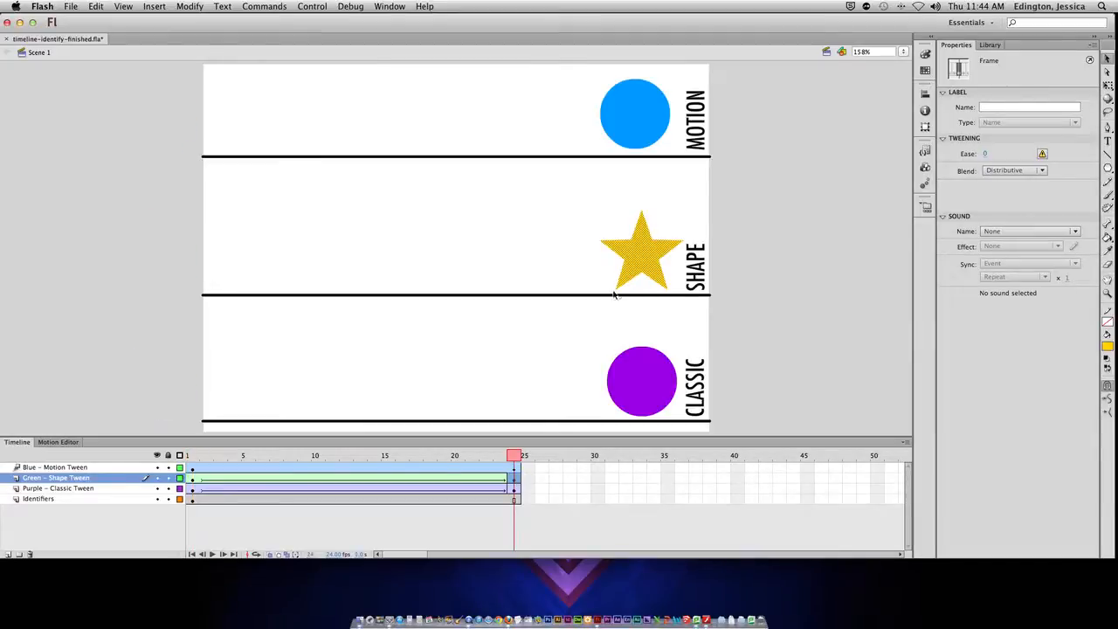
pyautogui.moveTo(515, 458); pyautogui.dragTo(190, 462)
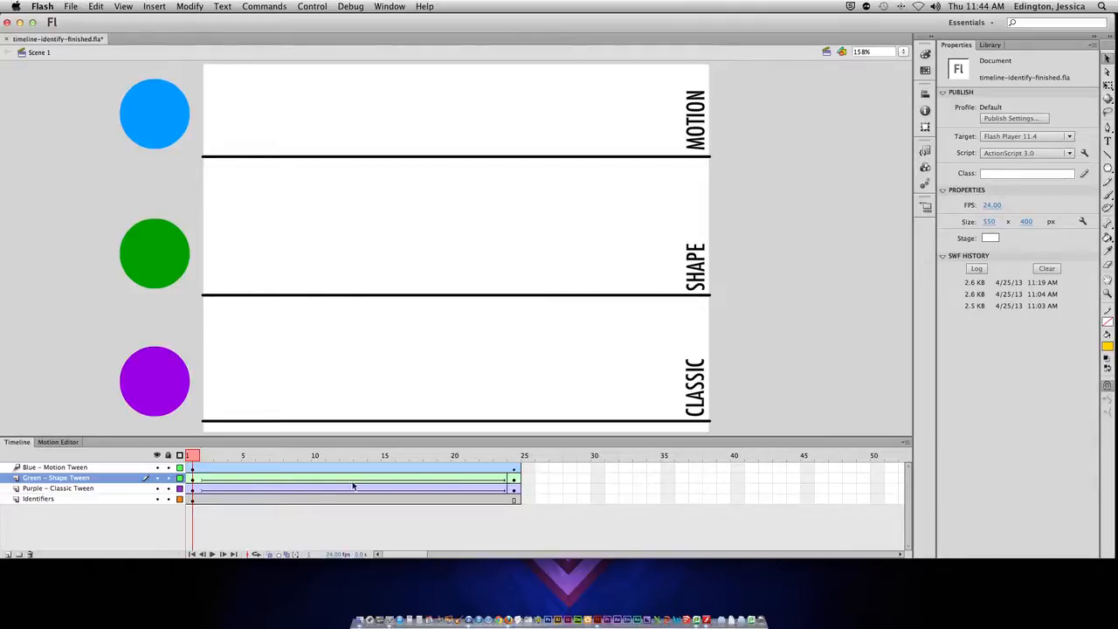
pyautogui.click(190, 479)
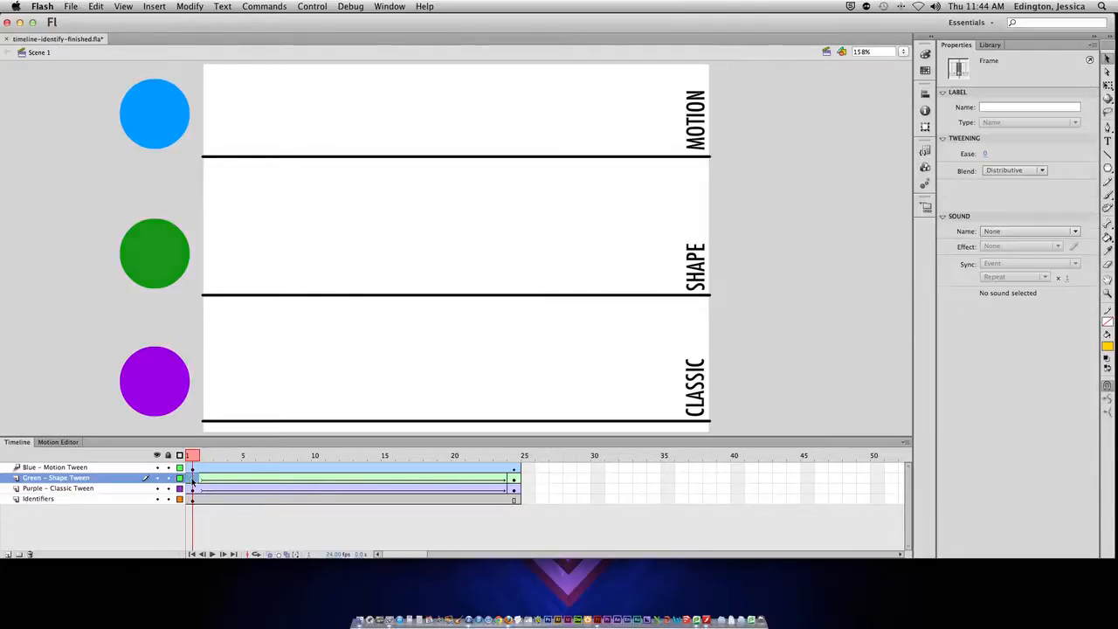
pyautogui.click(514, 479)
# Inspect the purple classic tween's properties at frames 6 and 2, and compare them with frame 2 of the blue motion tween
pyautogui.click(264, 489)
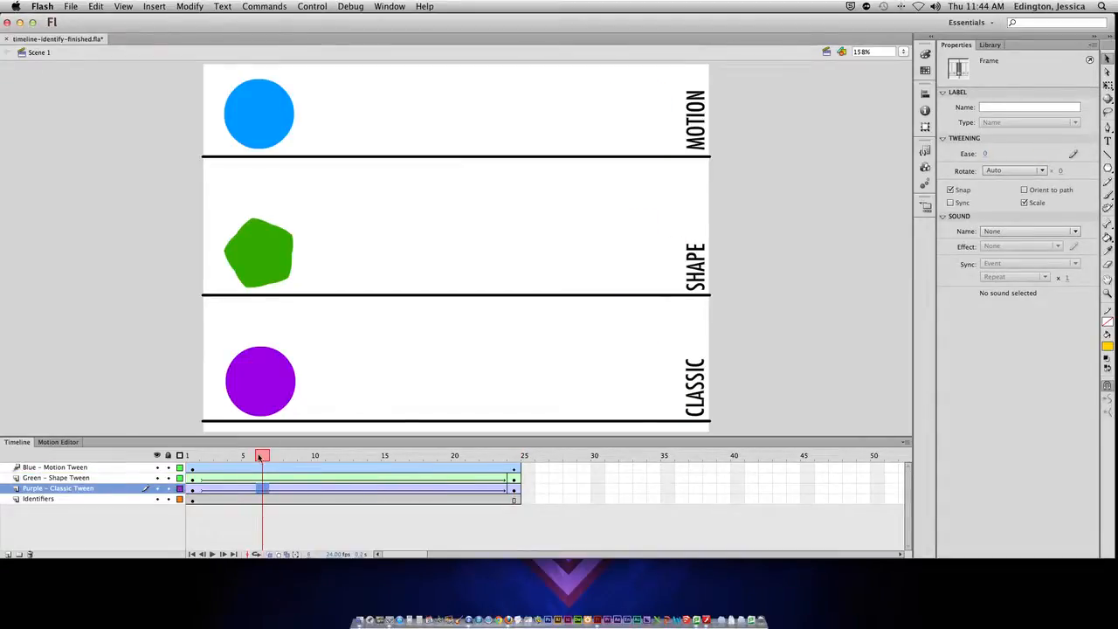
pyautogui.moveTo(262, 455); pyautogui.dragTo(208, 456)
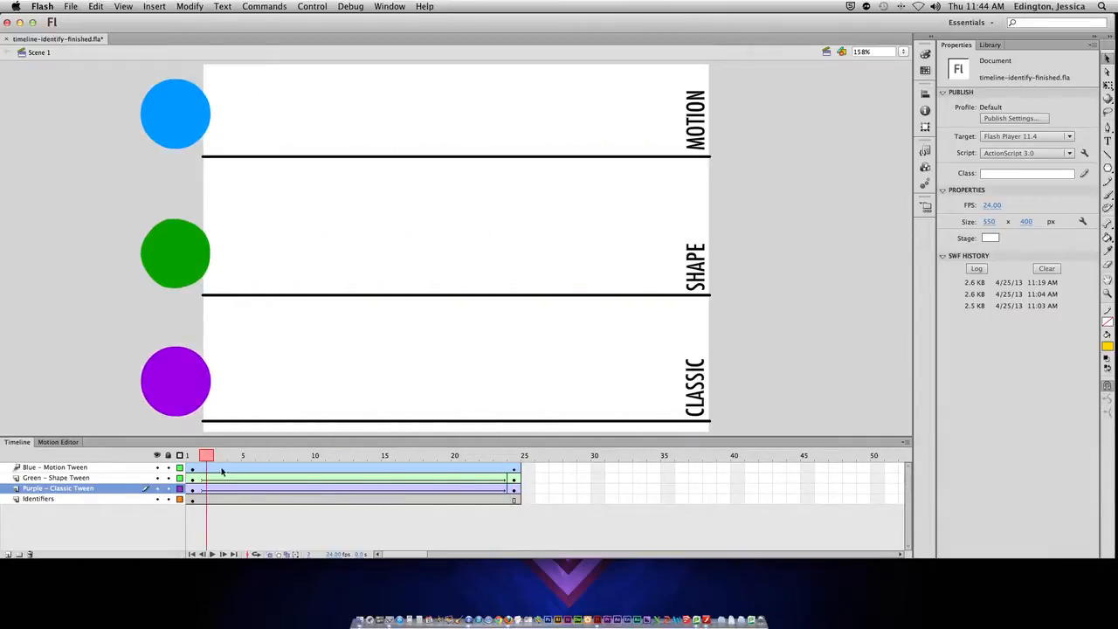
pyautogui.click(209, 493)
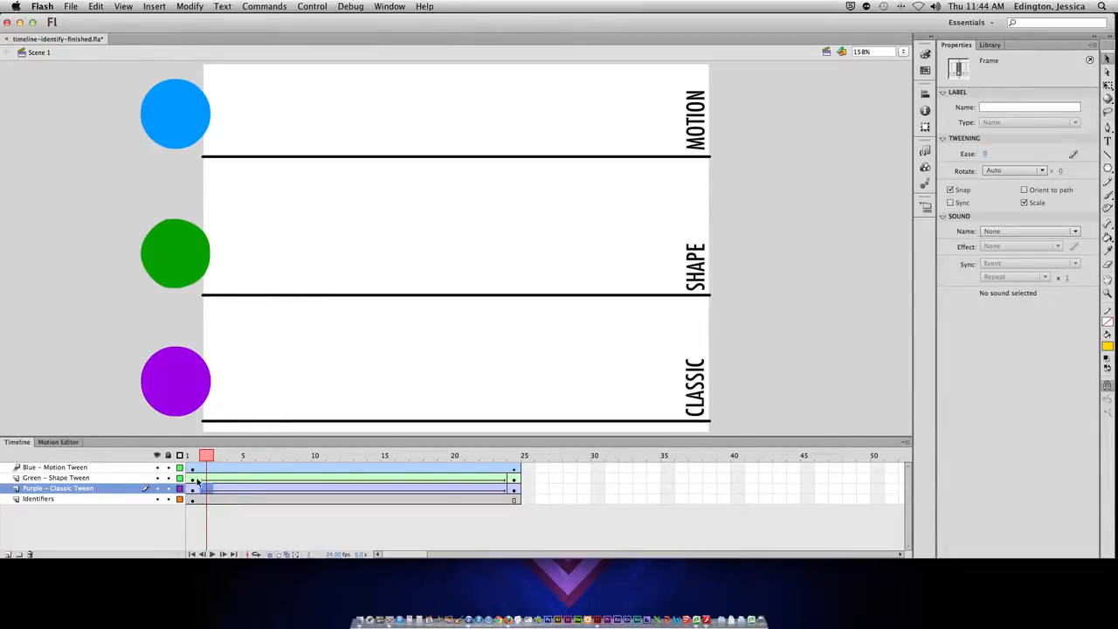
pyautogui.click(208, 469)
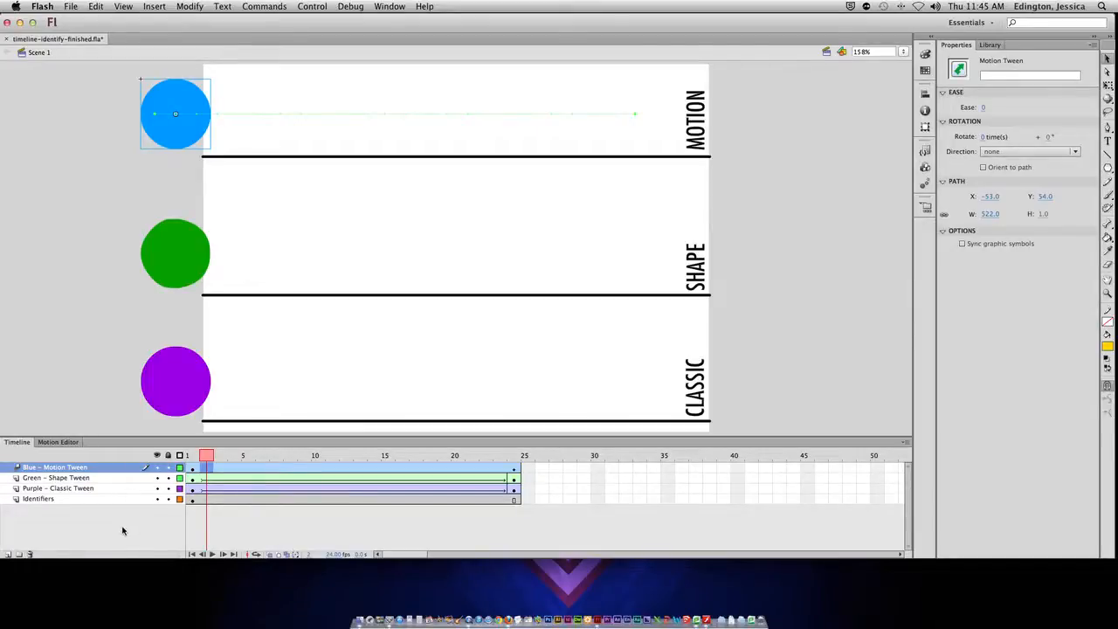
# Add a new layer above the blue motion tween layer and name it Actions
pyautogui.click(7, 554)
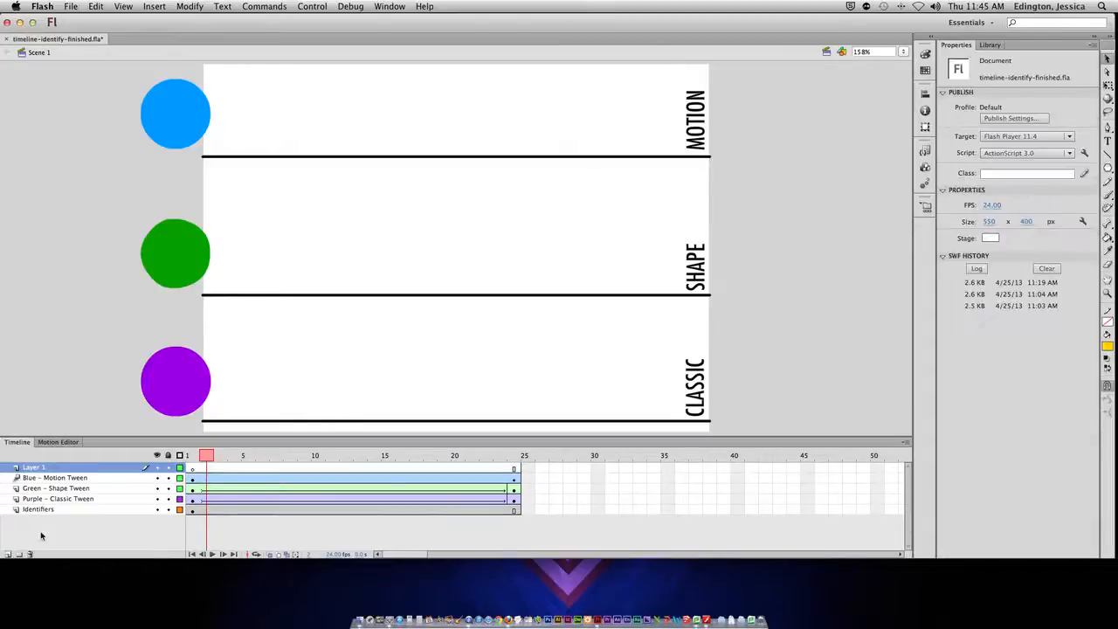
pyautogui.doubleClick(32, 468)
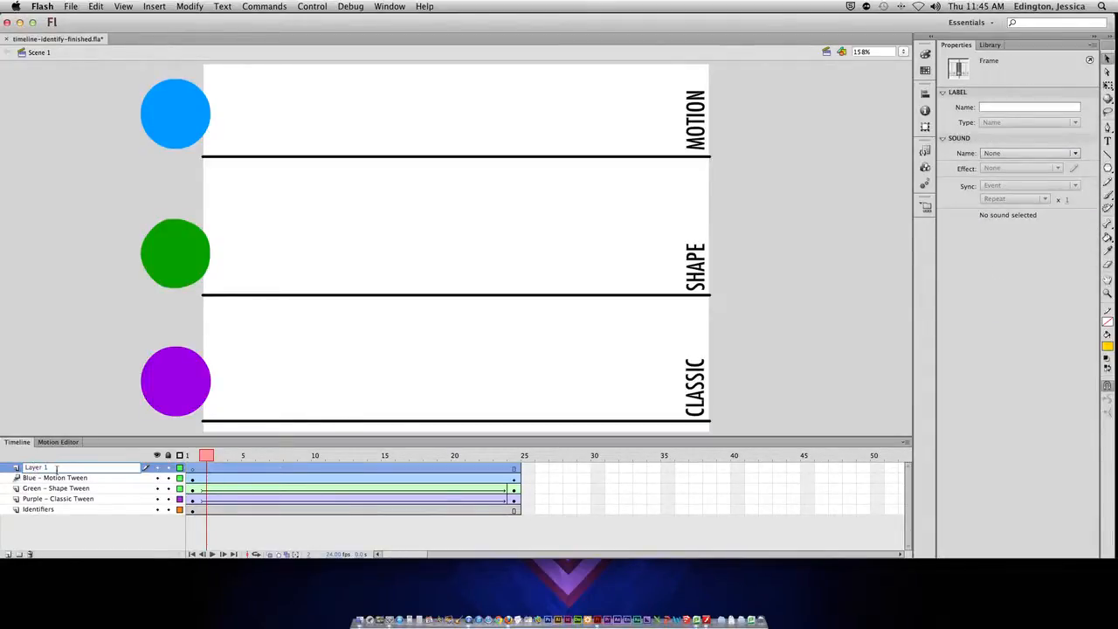
pyautogui.write('Actions')
pyautogui.press('Return')
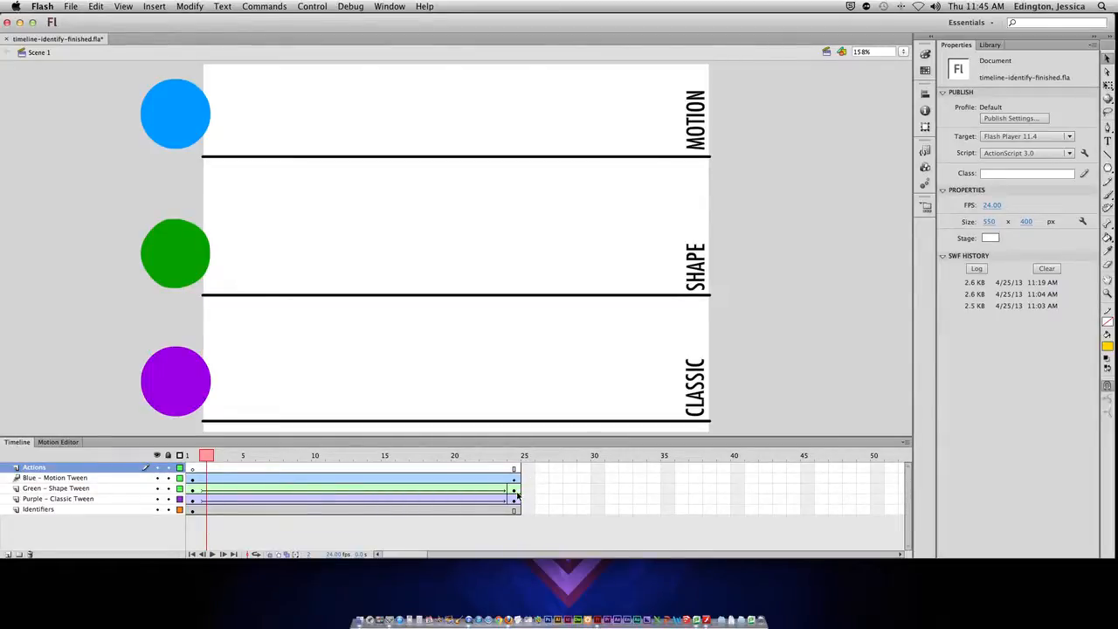
# Test the movie to watch the three tweens play and close the preview
pyautogui.press('super+Return')
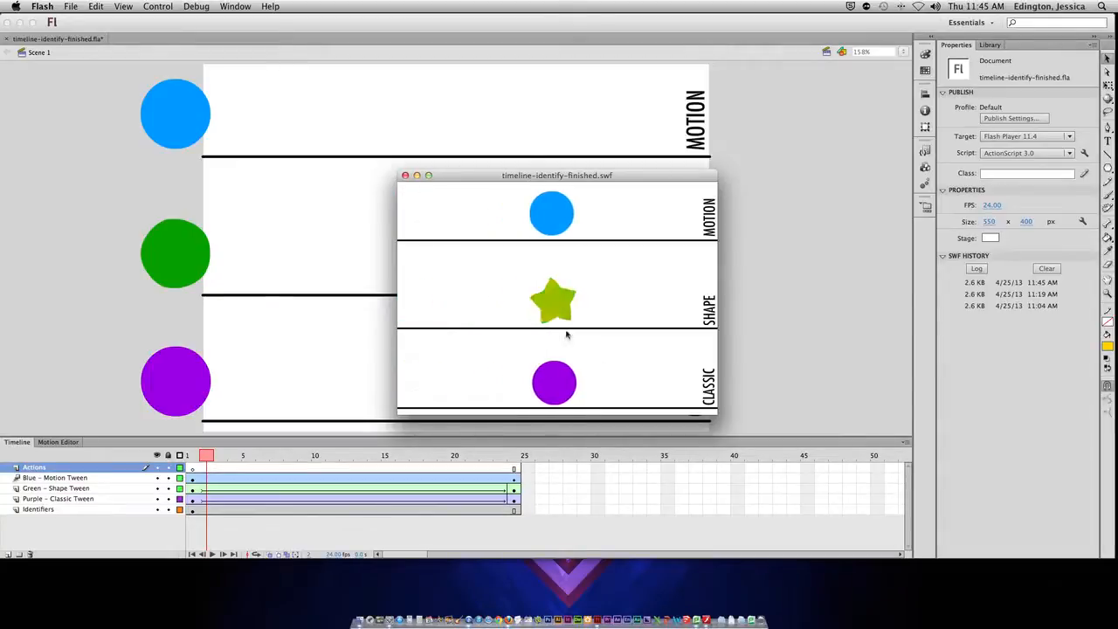
pyautogui.click(405, 176)
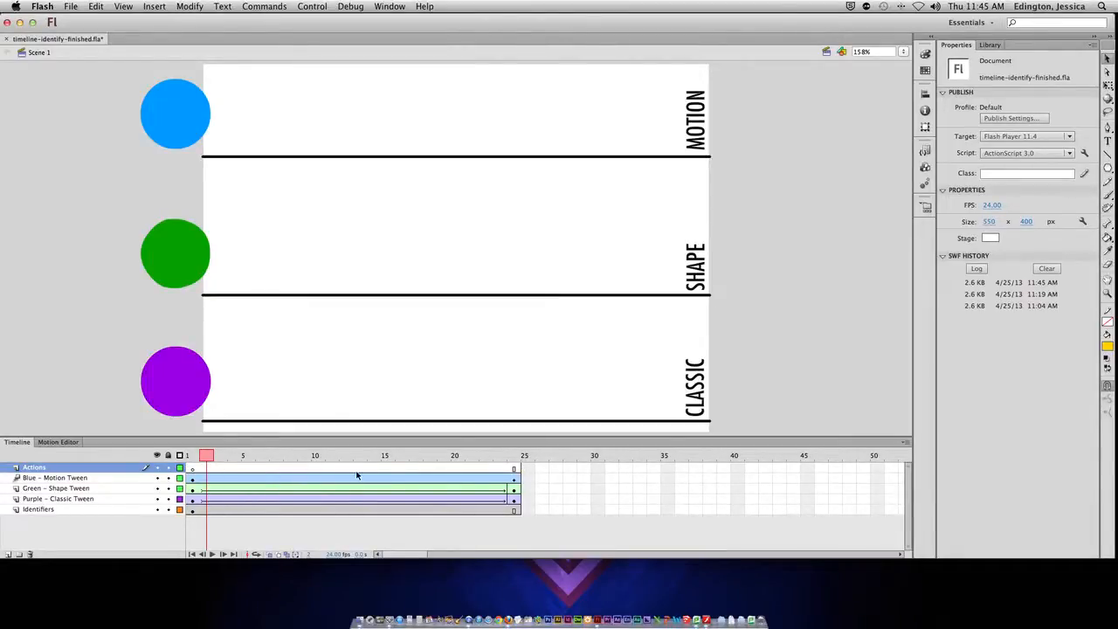
# Select frames 2 to 24 of the Actions layer and clear the selection
pyautogui.click(217, 471)
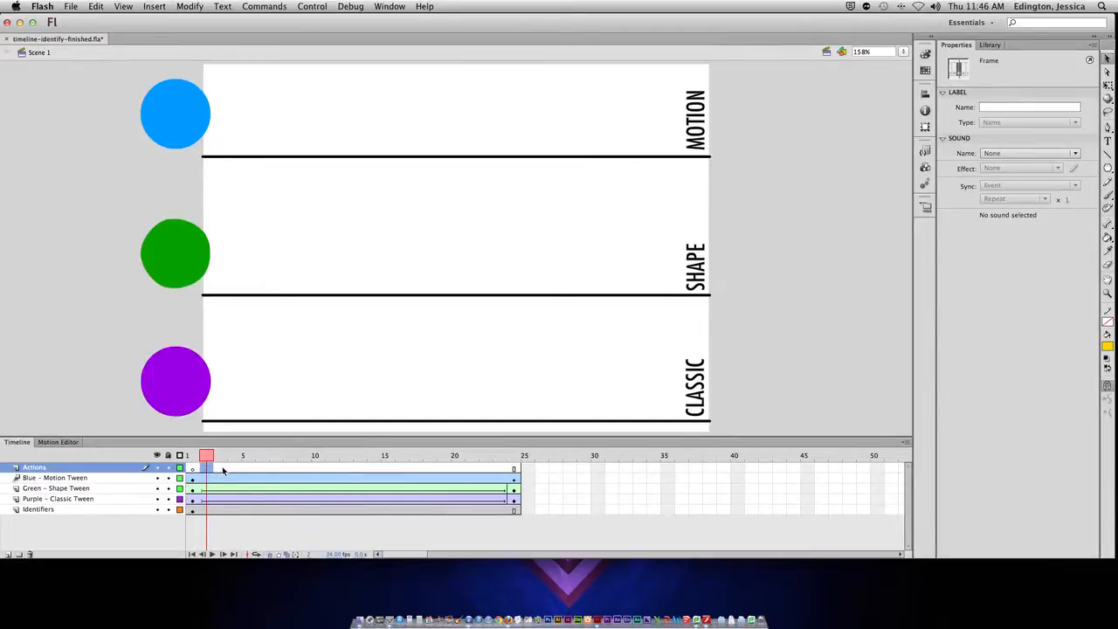
pyautogui.click(681, 478)
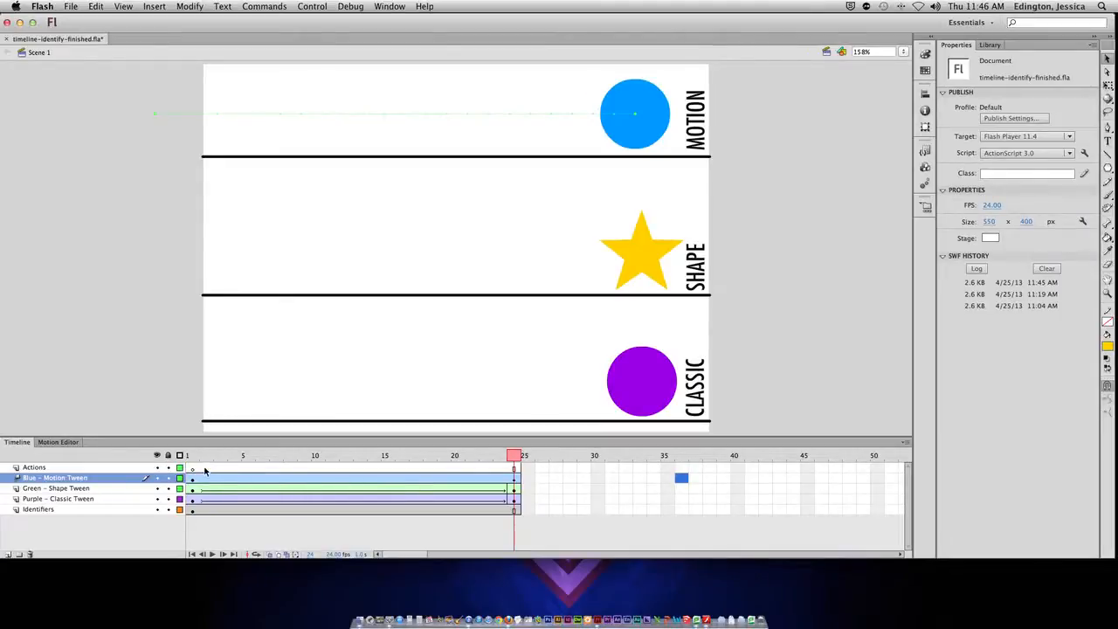
pyautogui.moveTo(204, 471); pyautogui.dragTo(513, 468)
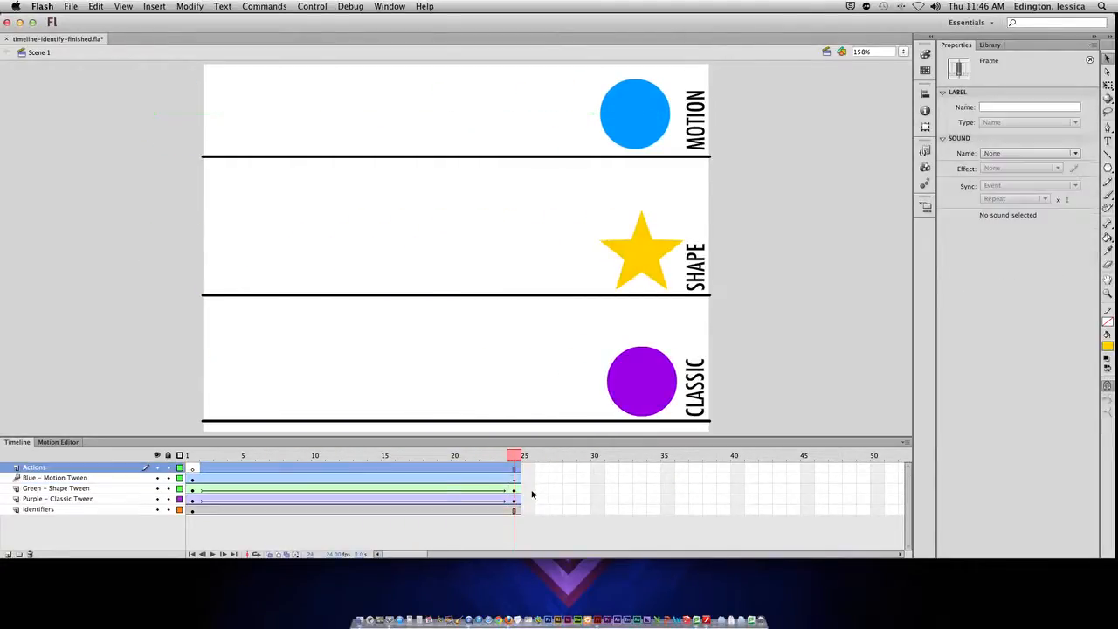
pyautogui.click(583, 478)
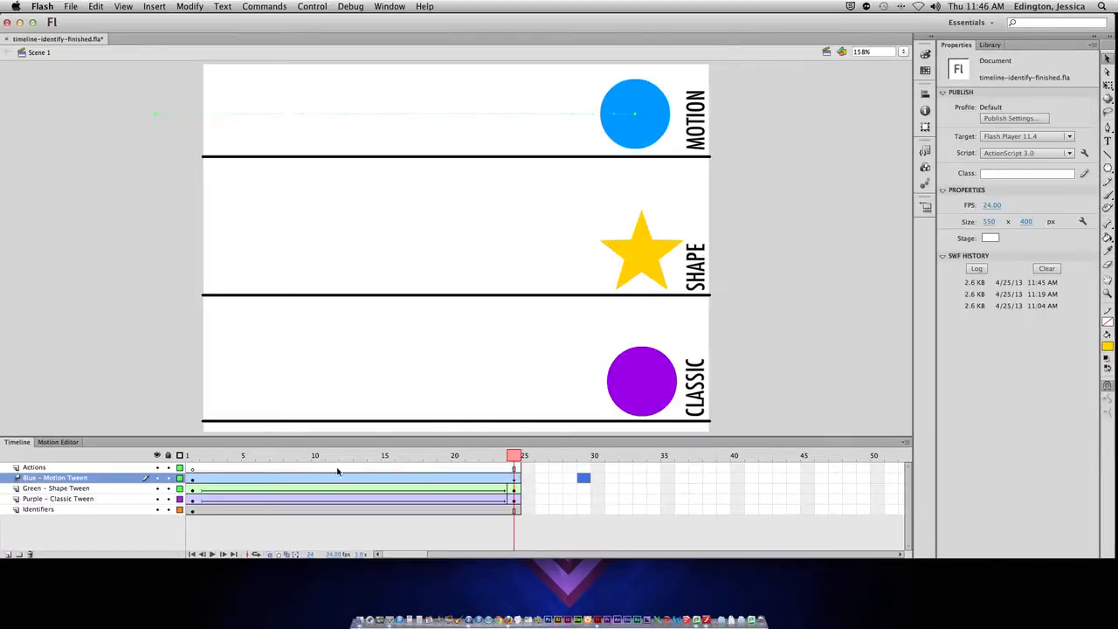
# Move frame 2 of the Actions layer to frame 26 of the purple classic tween layer and inspect the affected frames
pyautogui.click(210, 471)
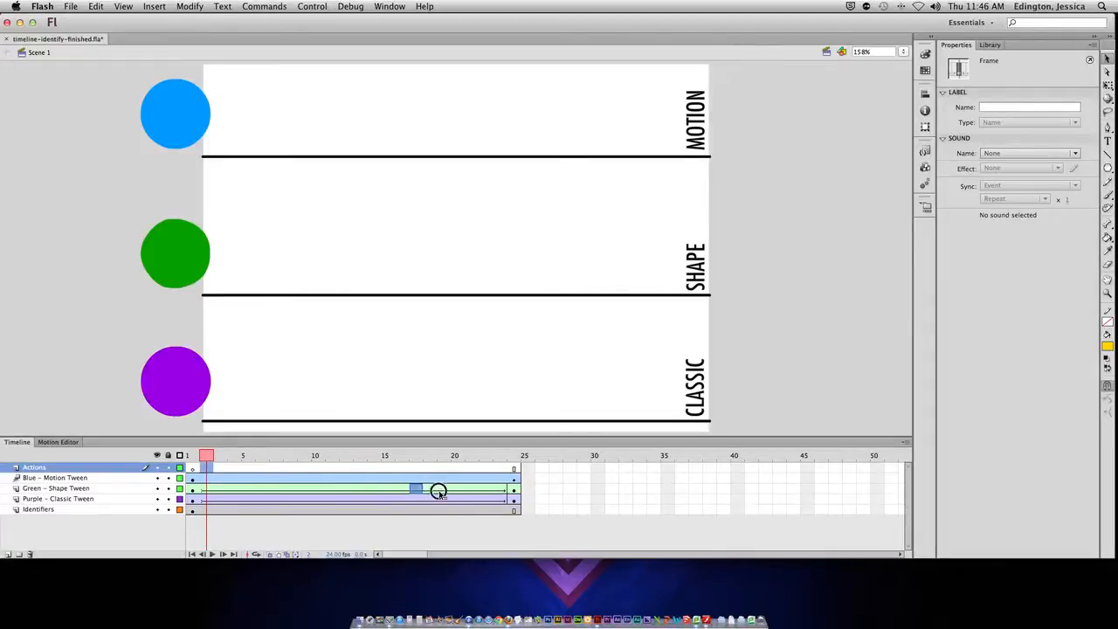
pyautogui.moveTo(524, 499); pyautogui.dragTo(542, 502)
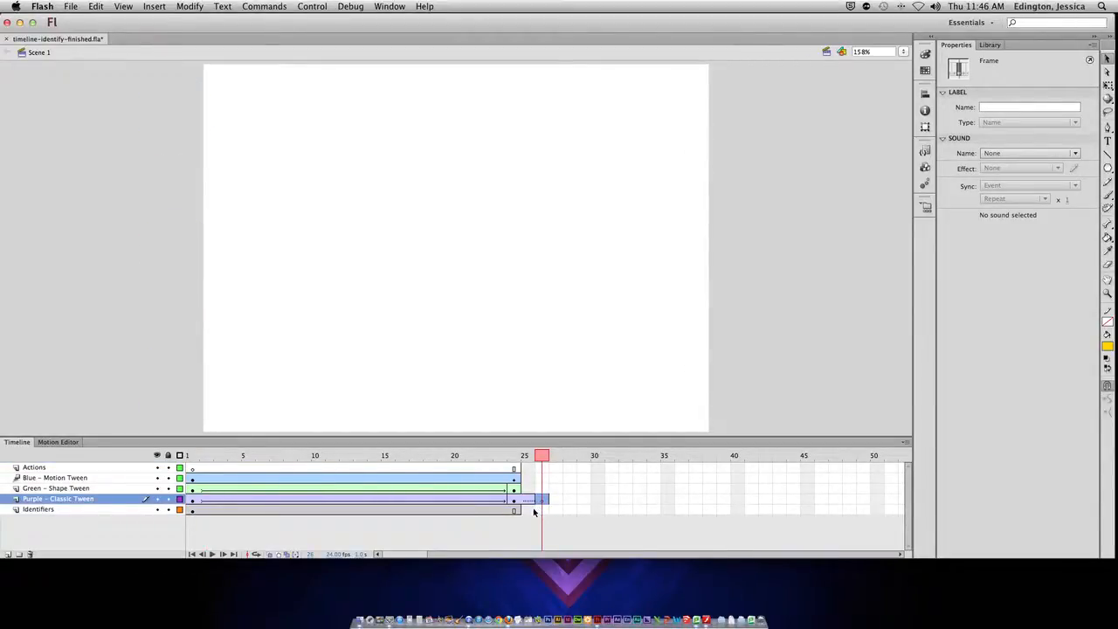
pyautogui.click(532, 510)
pyautogui.click(220, 470)
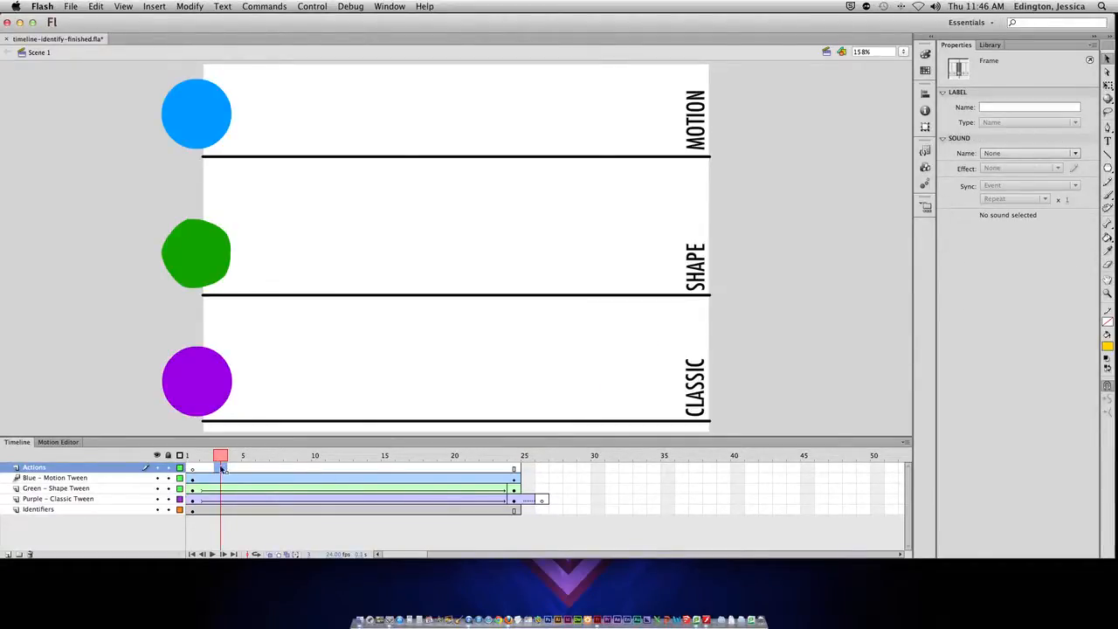
pyautogui.click(531, 500)
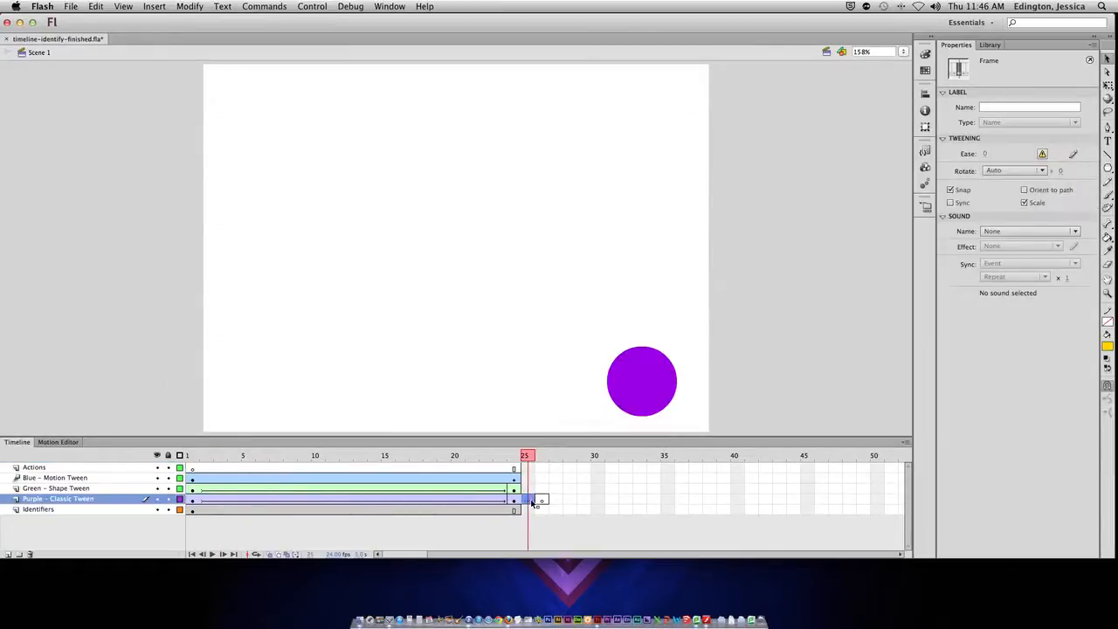
# Undo the frame move onto the purple classic tween layer
pyautogui.press('super+z')
pyautogui.press('super+z')
pyautogui.press('super+z')
pyautogui.press('super+z')
pyautogui.press('super+z')
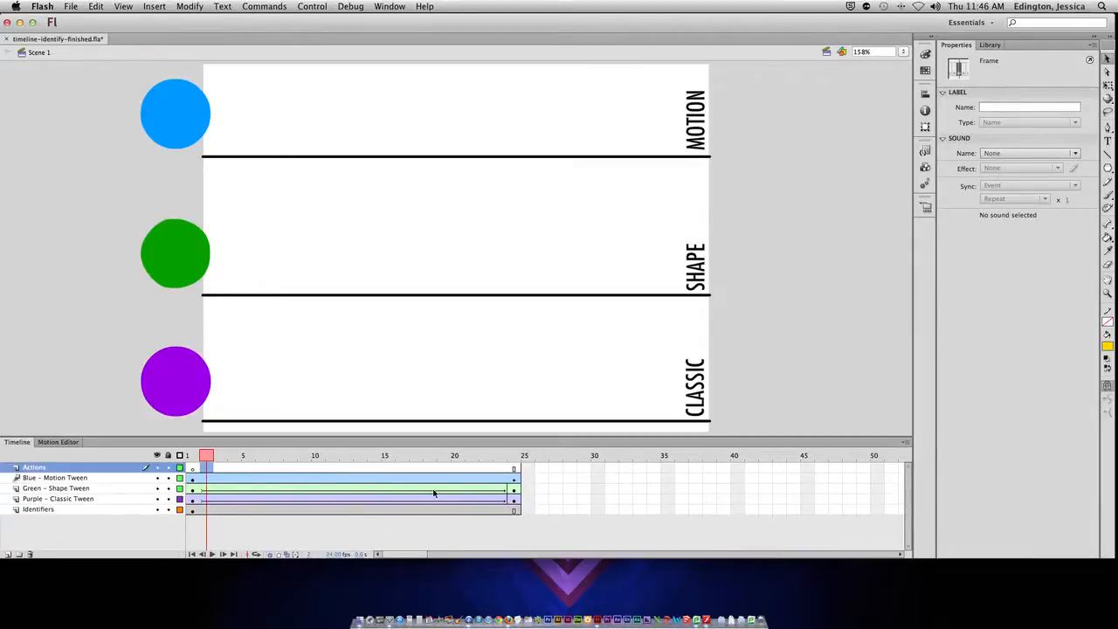
# Select a block of frames starting at frame 2 of the Actions layer and deselect it
pyautogui.click(596, 510)
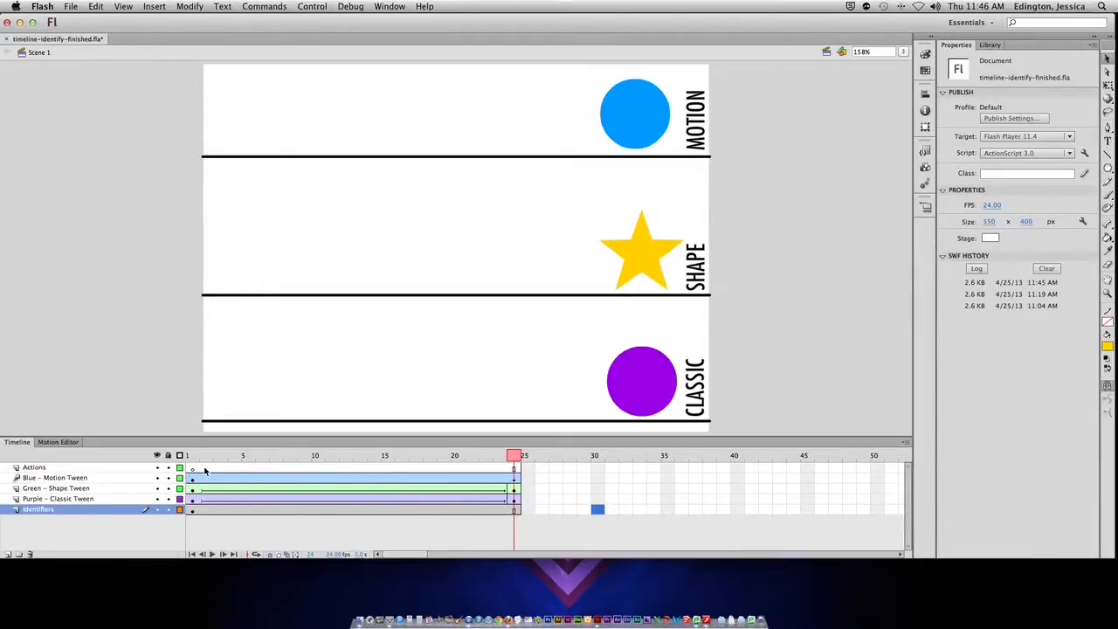
pyautogui.moveTo(205, 469); pyautogui.dragTo(531, 486)
pyautogui.click(570, 491)
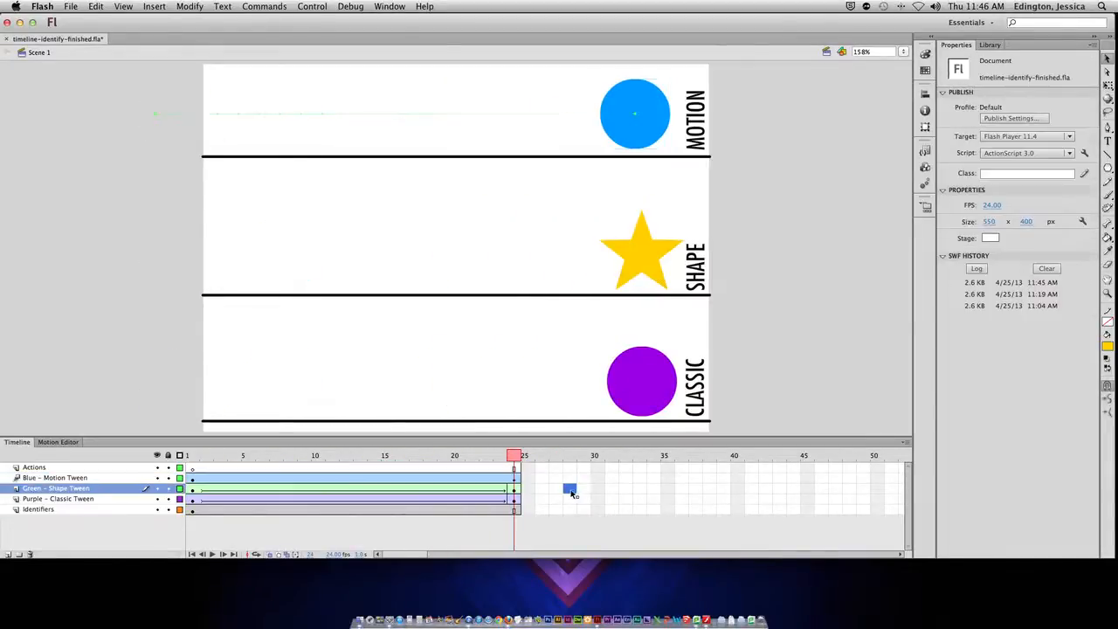
# Review the frame commands available for frames 2 to 24 of the Actions layer and deselect the range
pyautogui.click(209, 469)
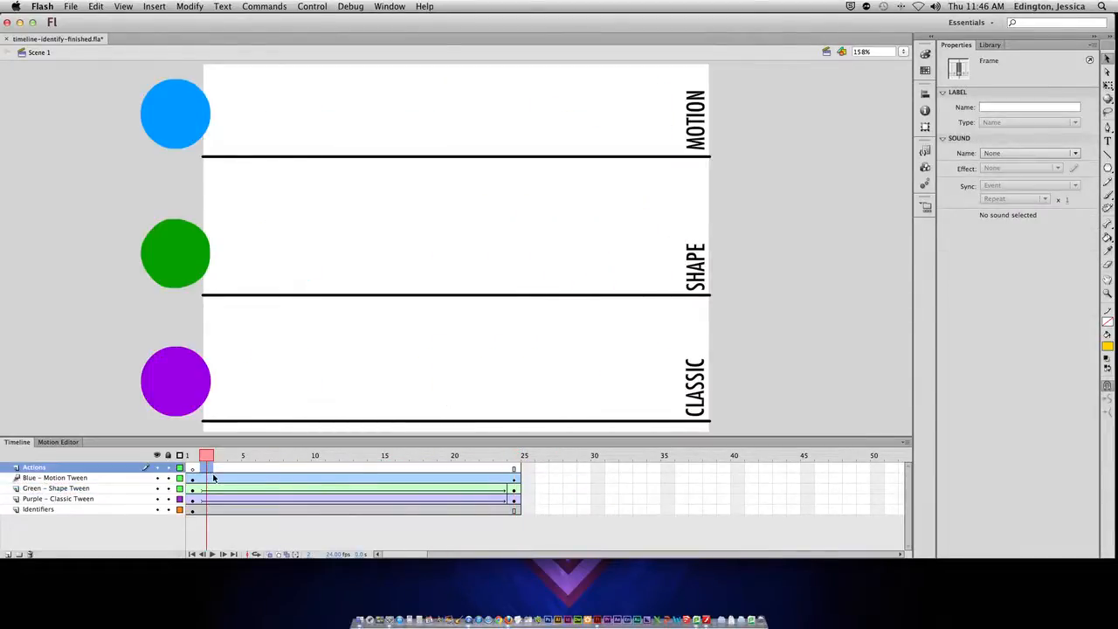
pyautogui.click(514, 469)
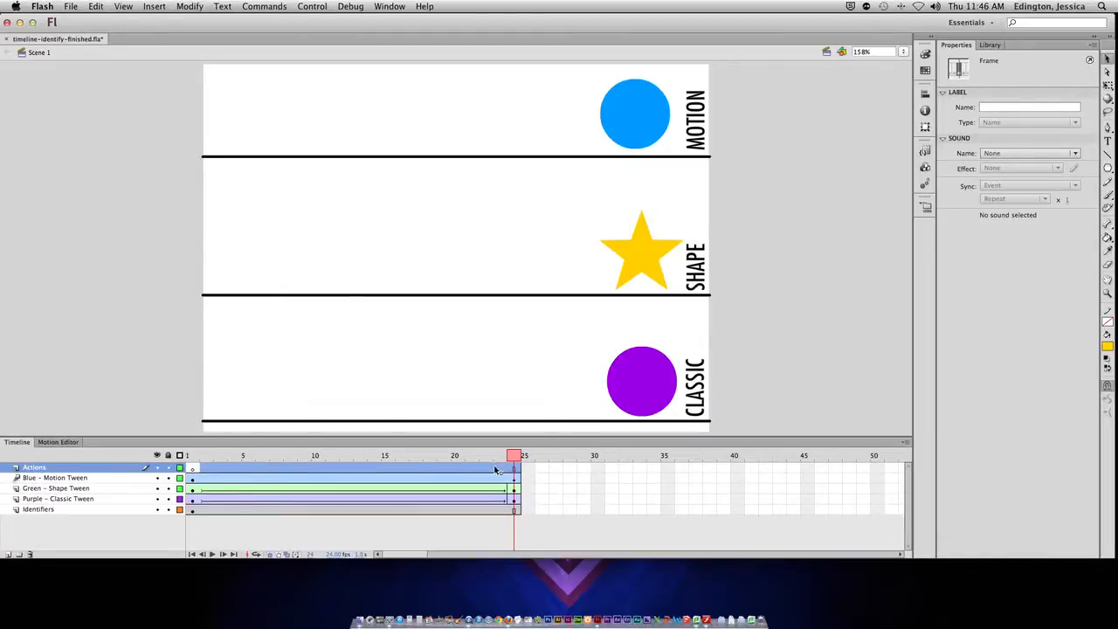
pyautogui.rightClick(452, 468)
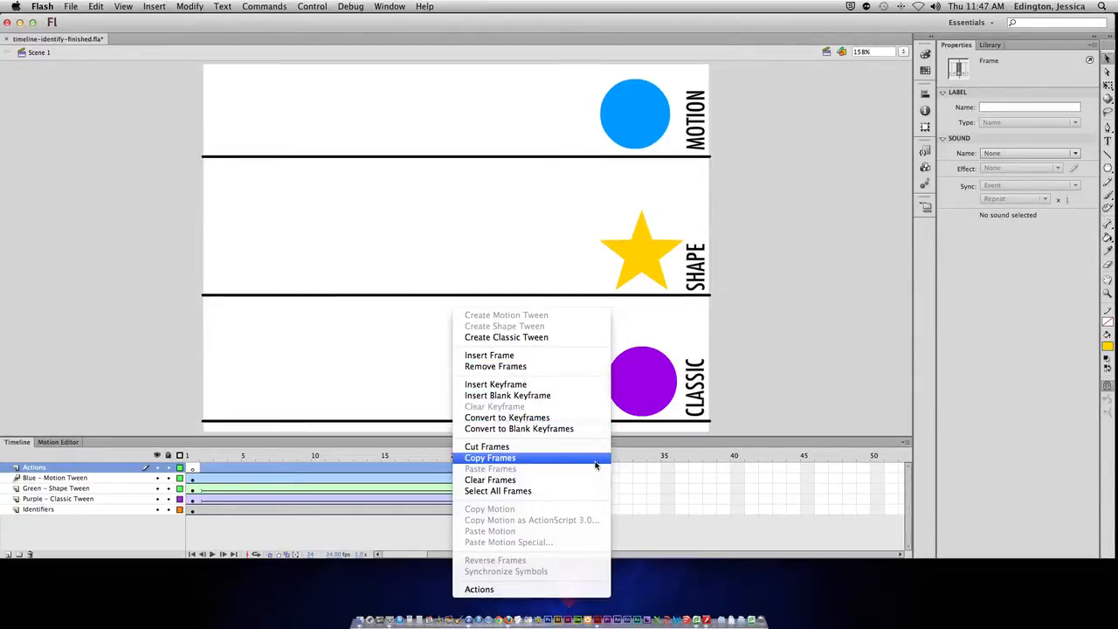
pyautogui.click(632, 495)
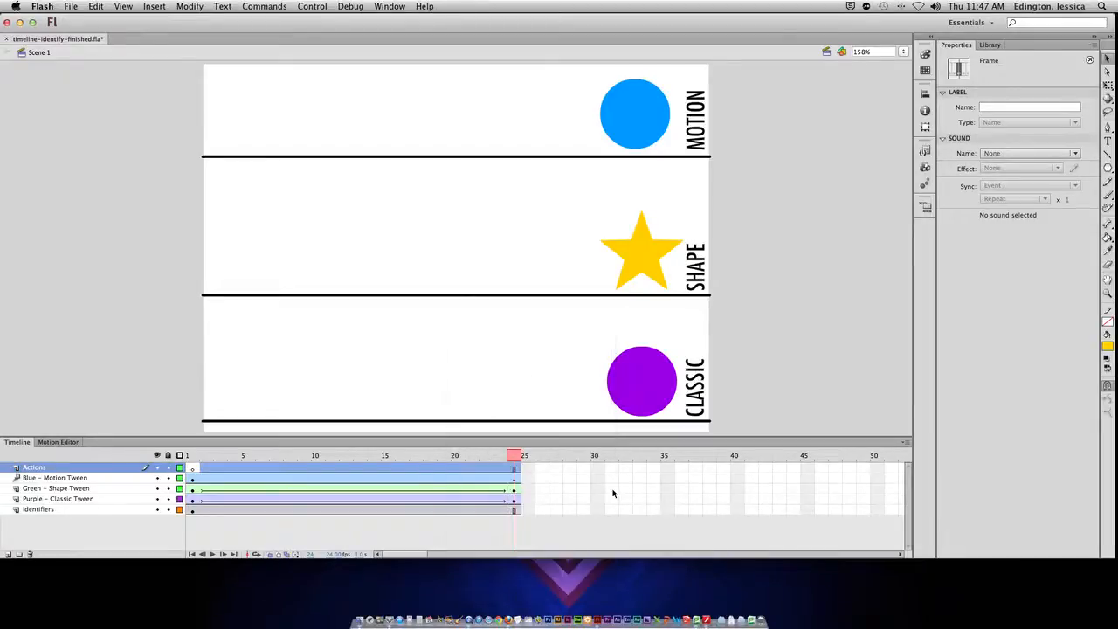
pyautogui.click(555, 479)
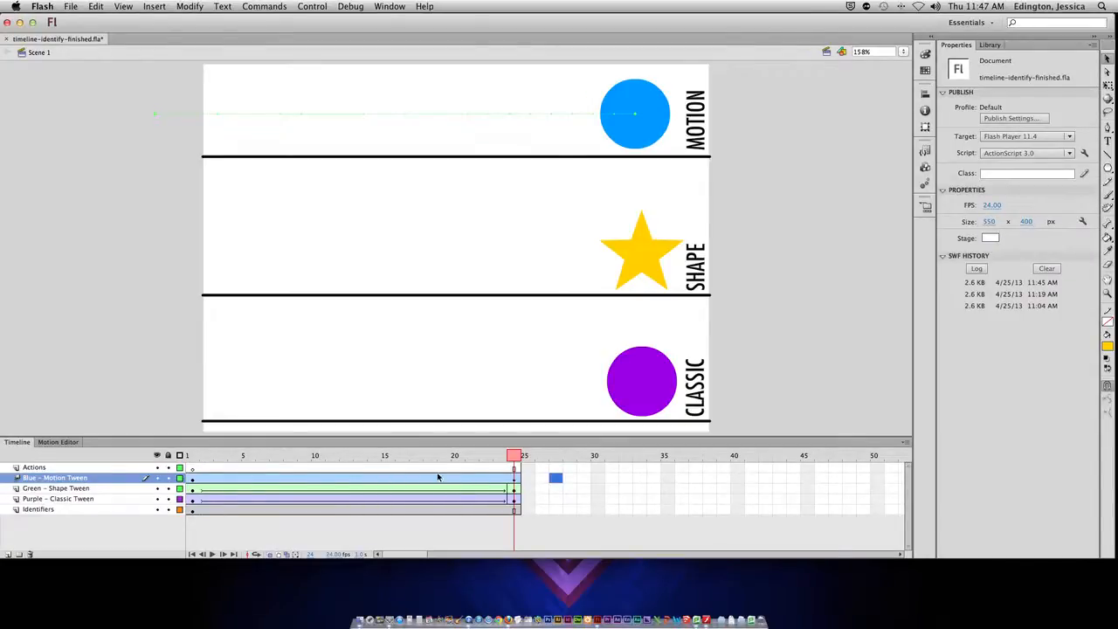
# Try selecting frames 1 to 19 across the Actions and blue motion tween layers, and select only the Actions layer's first keyframe
pyautogui.click(192, 468)
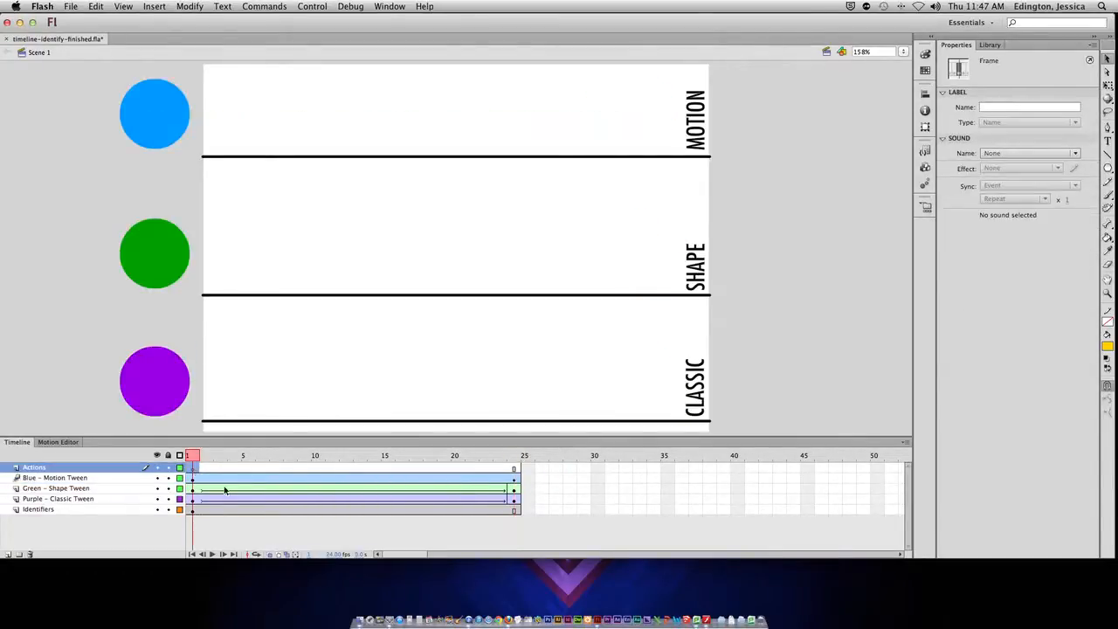
pyautogui.click(542, 469)
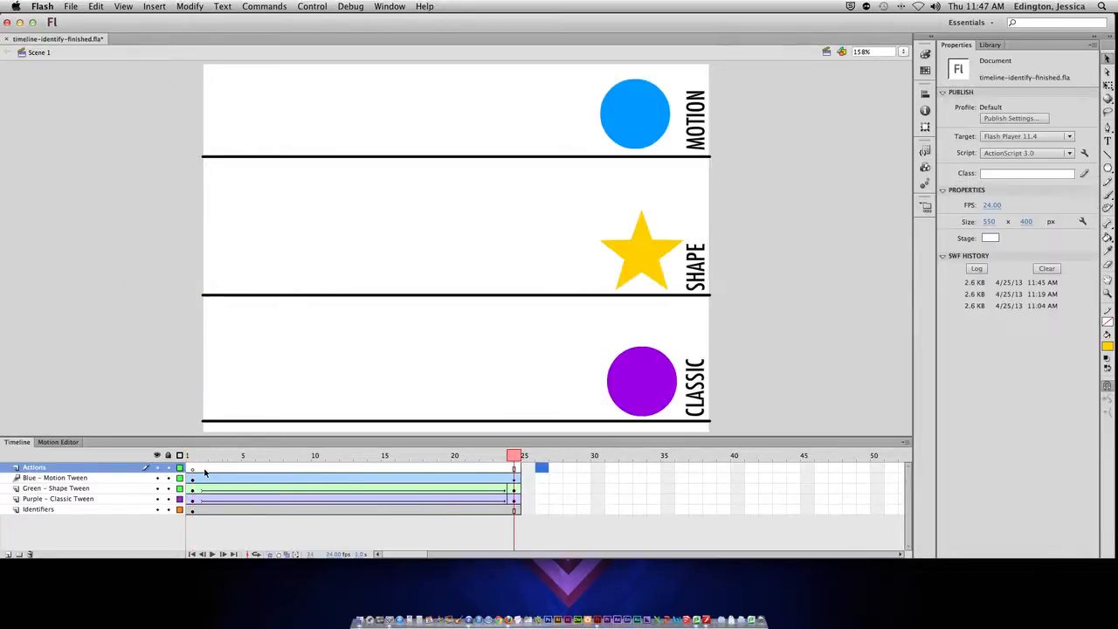
pyautogui.moveTo(194, 470); pyautogui.dragTo(447, 479)
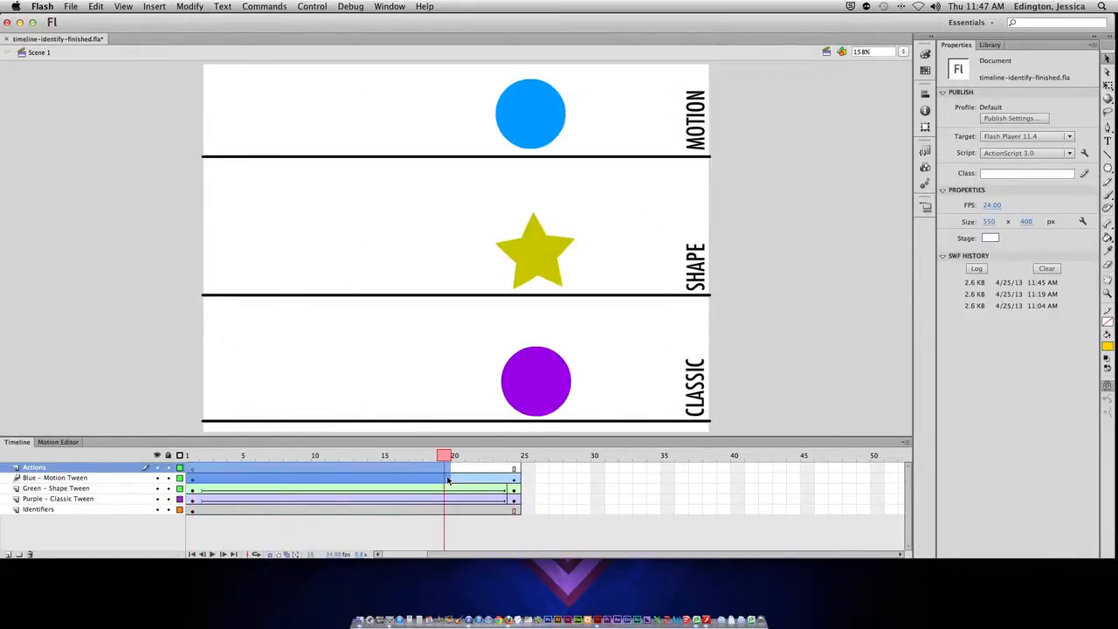
pyautogui.click(557, 481)
pyautogui.click(193, 468)
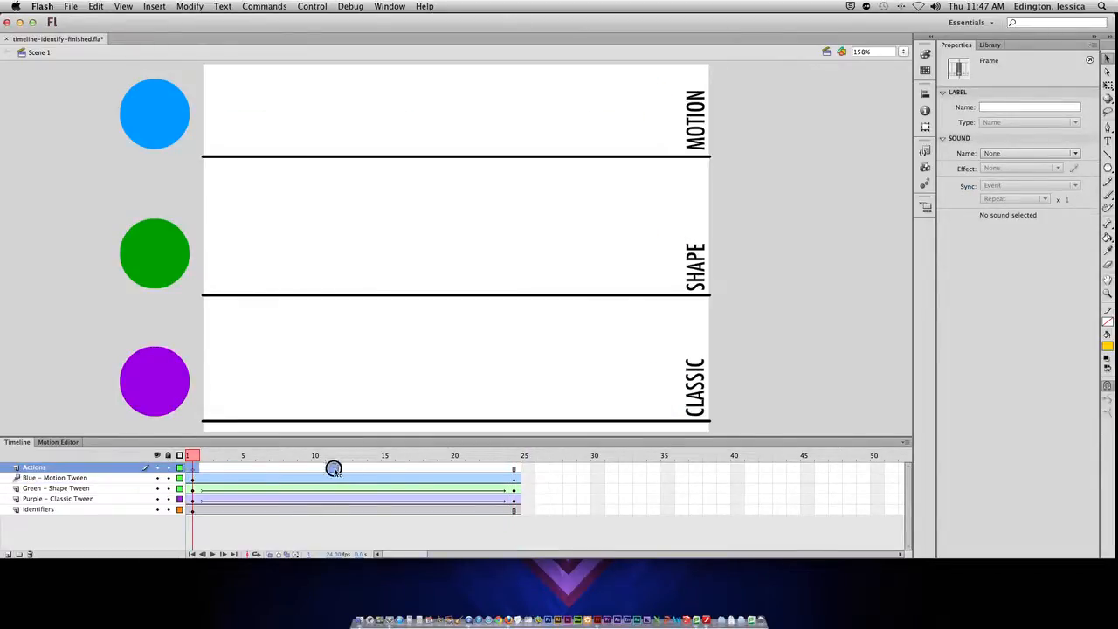
# Insert a keyframe at frame 24 of the Actions layer and compare that frame with frame 22
pyautogui.moveTo(513, 468); pyautogui.dragTo(511, 520)
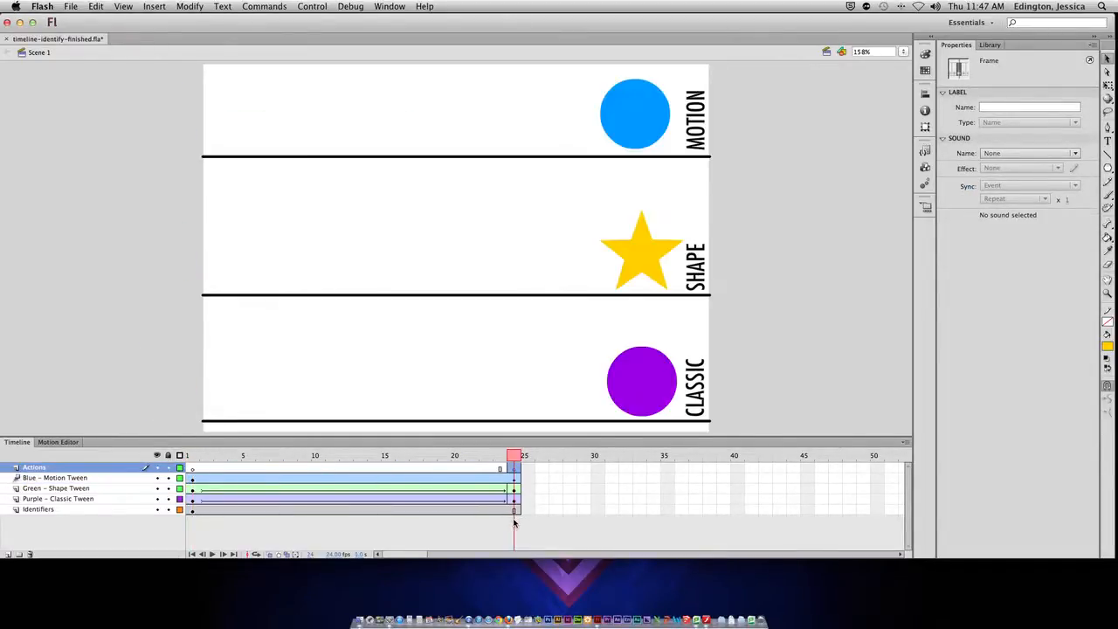
pyautogui.click(536, 501)
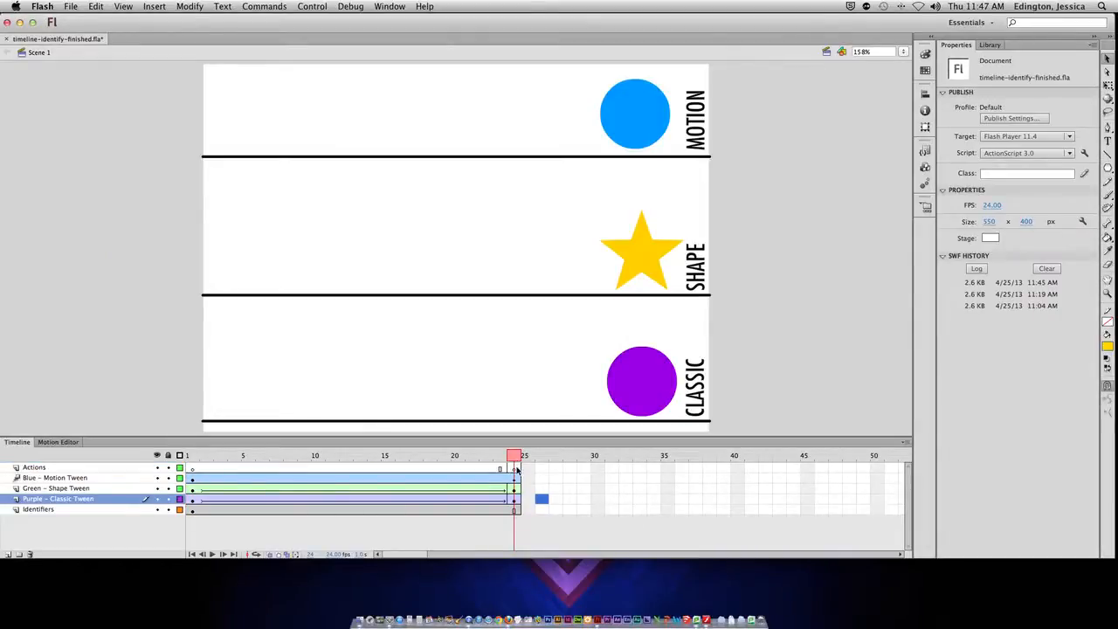
pyautogui.click(486, 457)
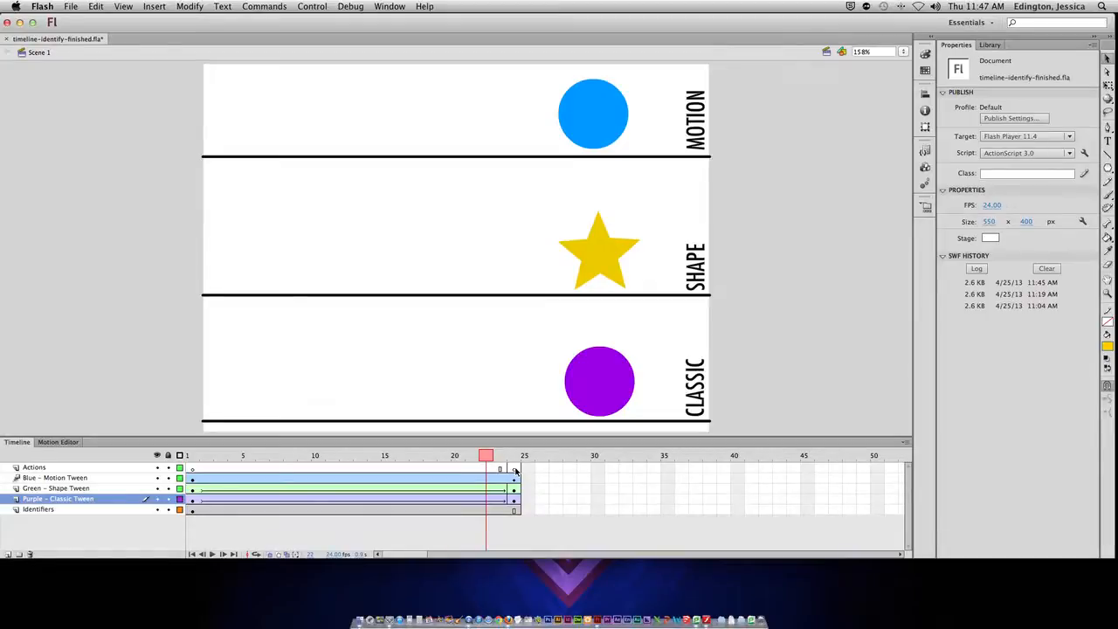
pyautogui.click(516, 470)
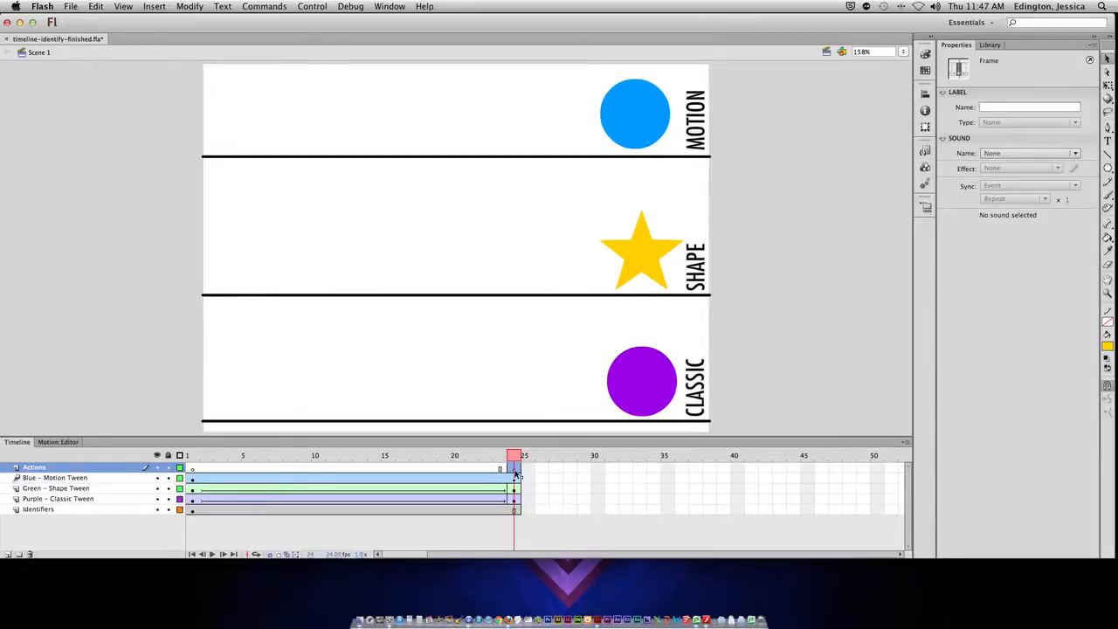
pyautogui.click(509, 455)
pyautogui.moveTo(510, 455); pyautogui.dragTo(497, 466)
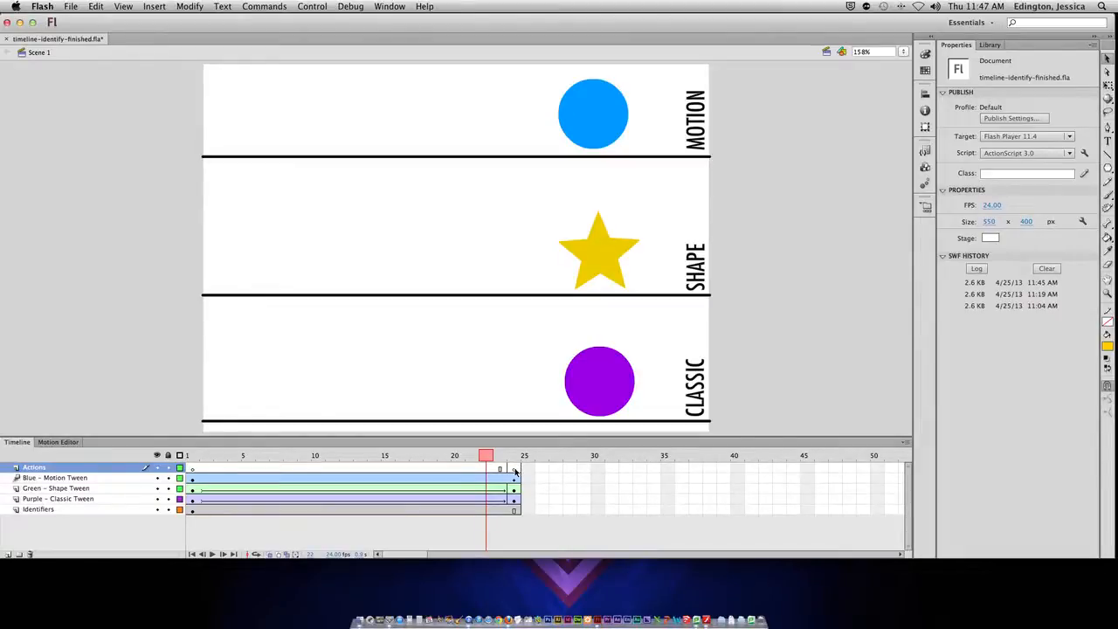
pyautogui.click(516, 471)
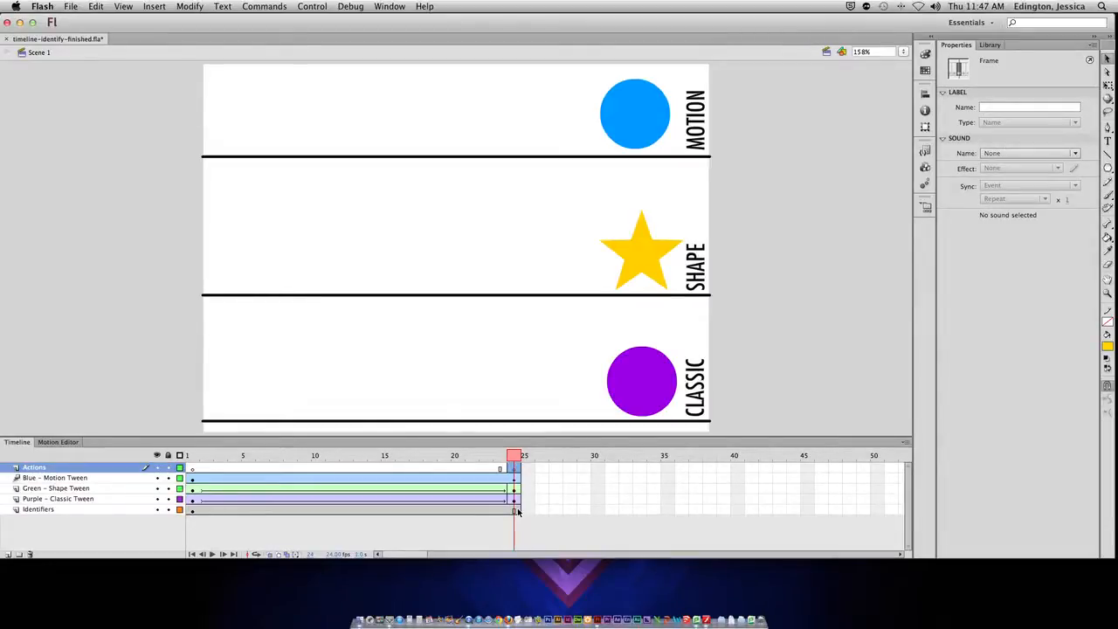
# Test the movie and close the playback window
pyautogui.press('super+Return')
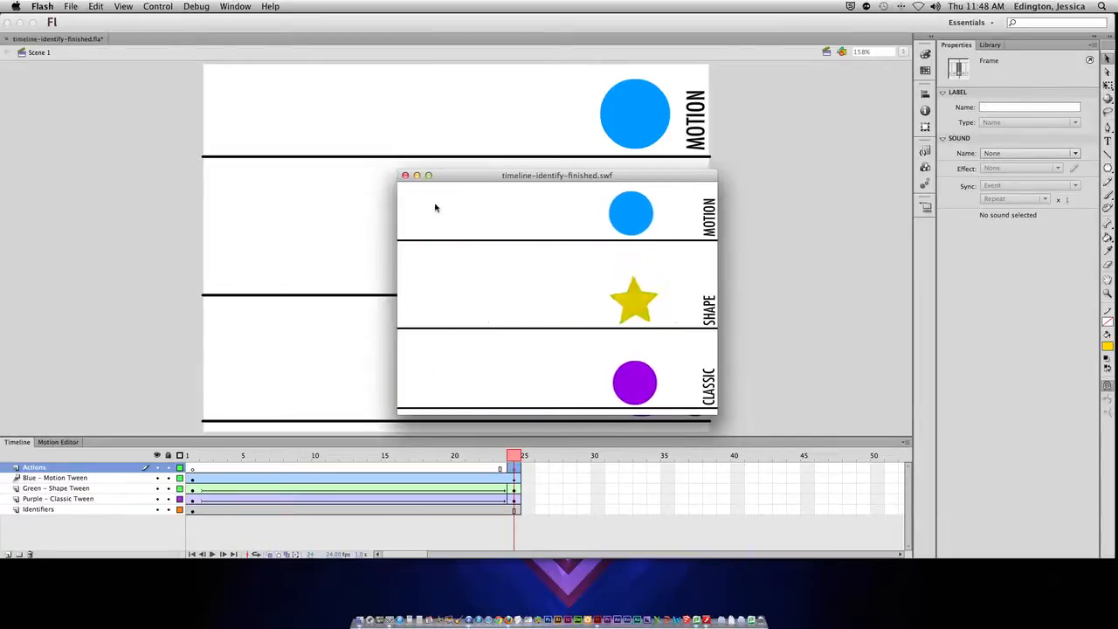
pyautogui.click(405, 176)
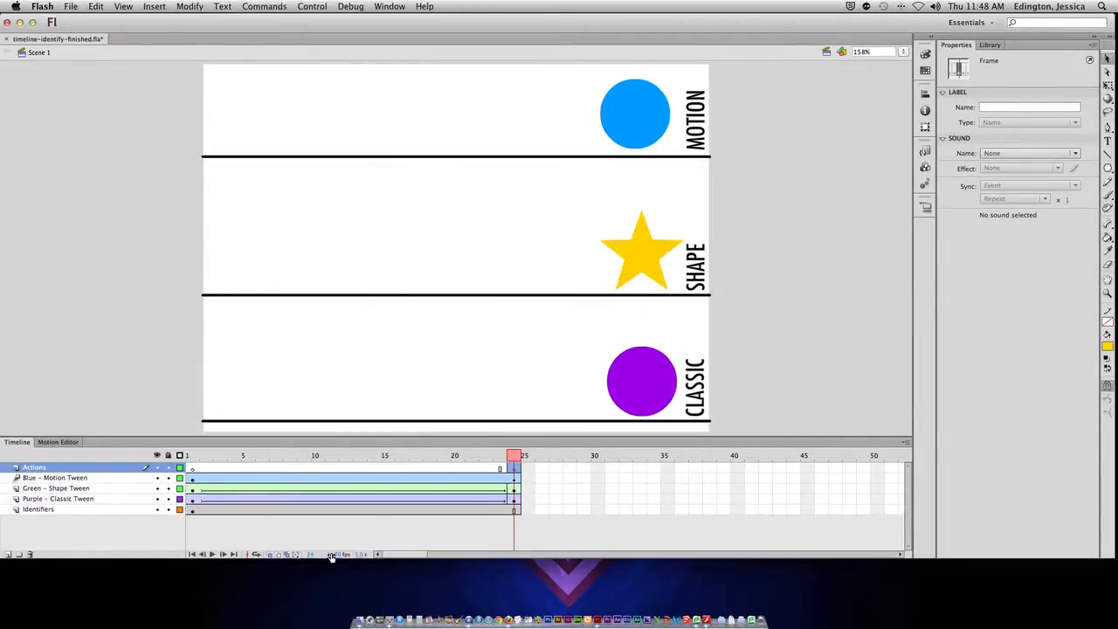
# Try a frame rate of 12 fps in a movie test, and restore the frame rate to 24 fps
pyautogui.write('12')
pyautogui.press('Return')
pyautogui.press('super+Return')
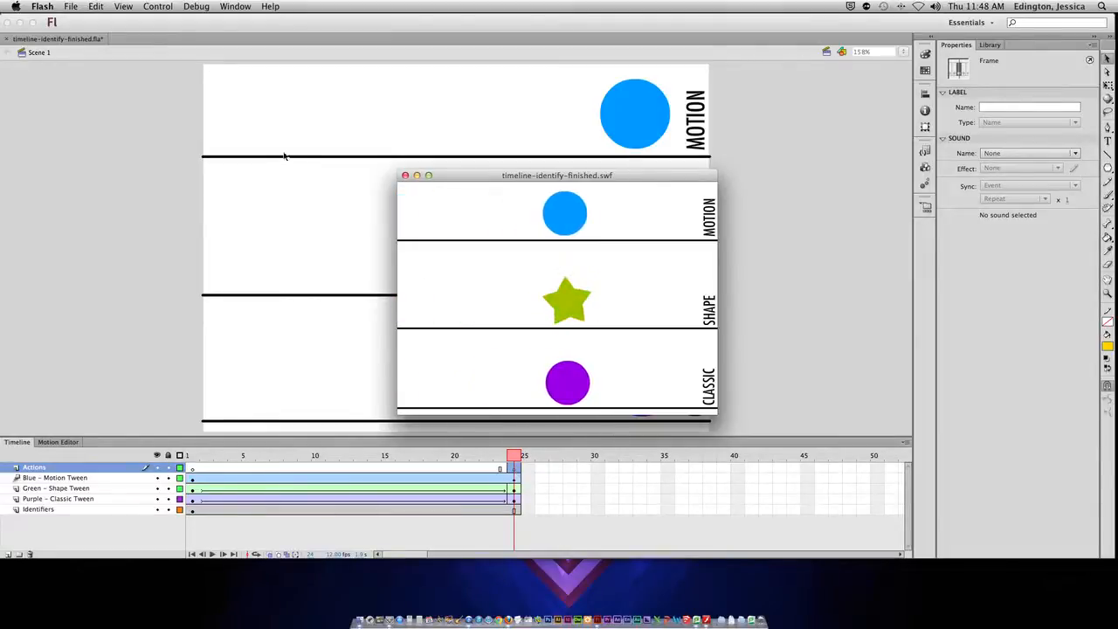
pyautogui.click(406, 175)
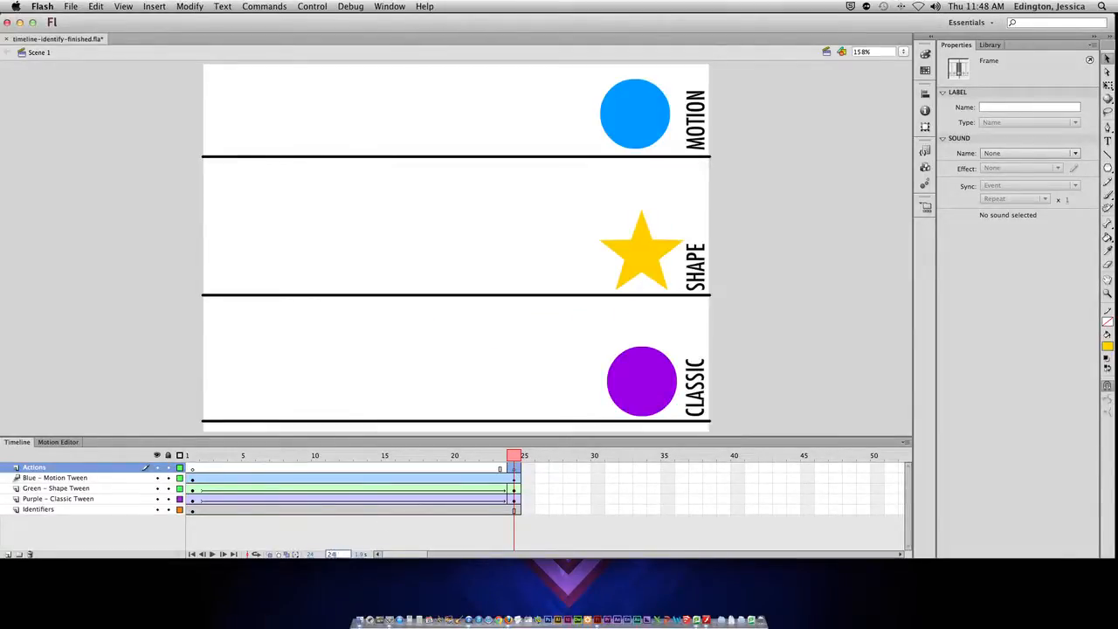
pyautogui.press('Return')
# Extend the tween span on the Blue - Motion Tween layer to frame 45
pyautogui.click(413, 481)
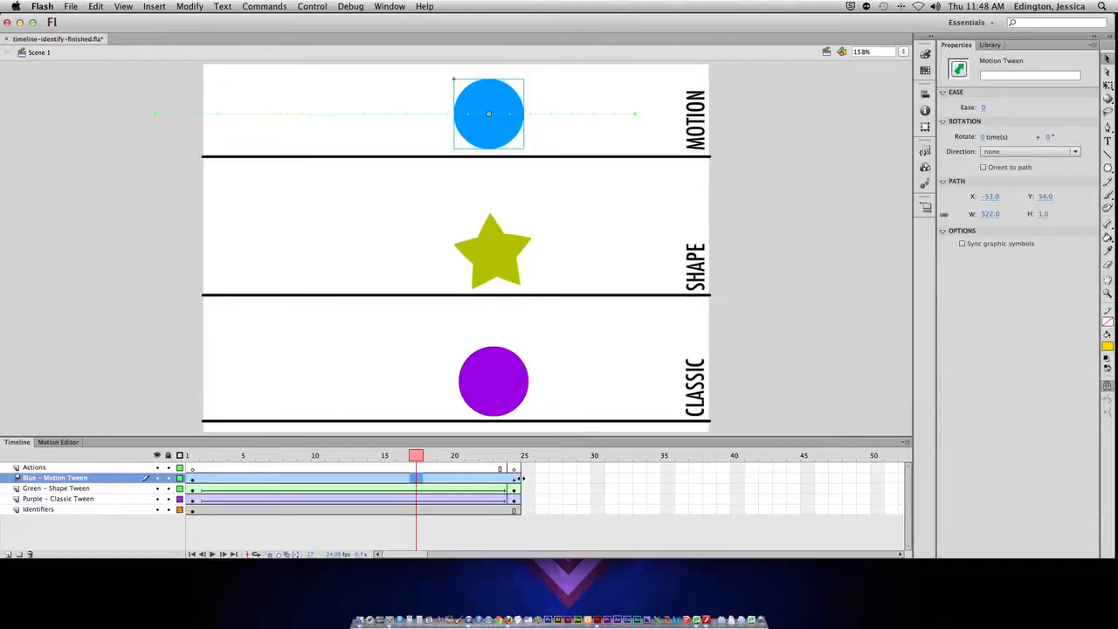
pyautogui.click(521, 478)
pyautogui.moveTo(520, 478)
pyautogui.mouseDown()
pyautogui.moveTo(813, 474)
pyautogui.moveTo(778, 460)
pyautogui.moveTo(522, 476)
pyautogui.mouseUp()
pyautogui.click(523, 476)
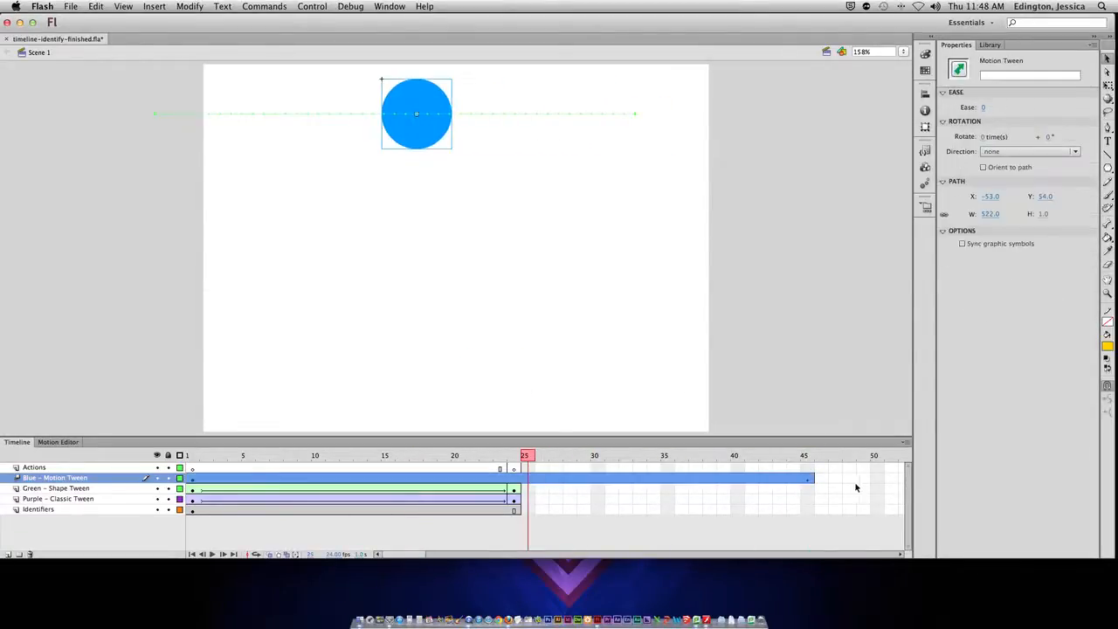
# Examine the end of the extended blue motion tween at frames 44 and 45, and test the movie
pyautogui.click(807, 488)
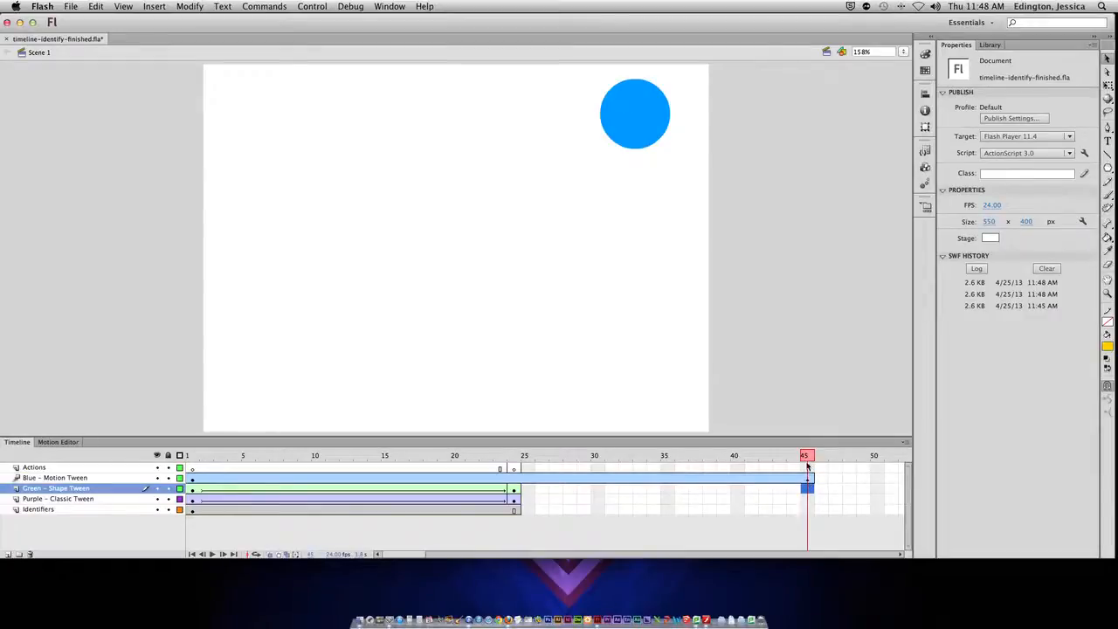
pyautogui.click(791, 455)
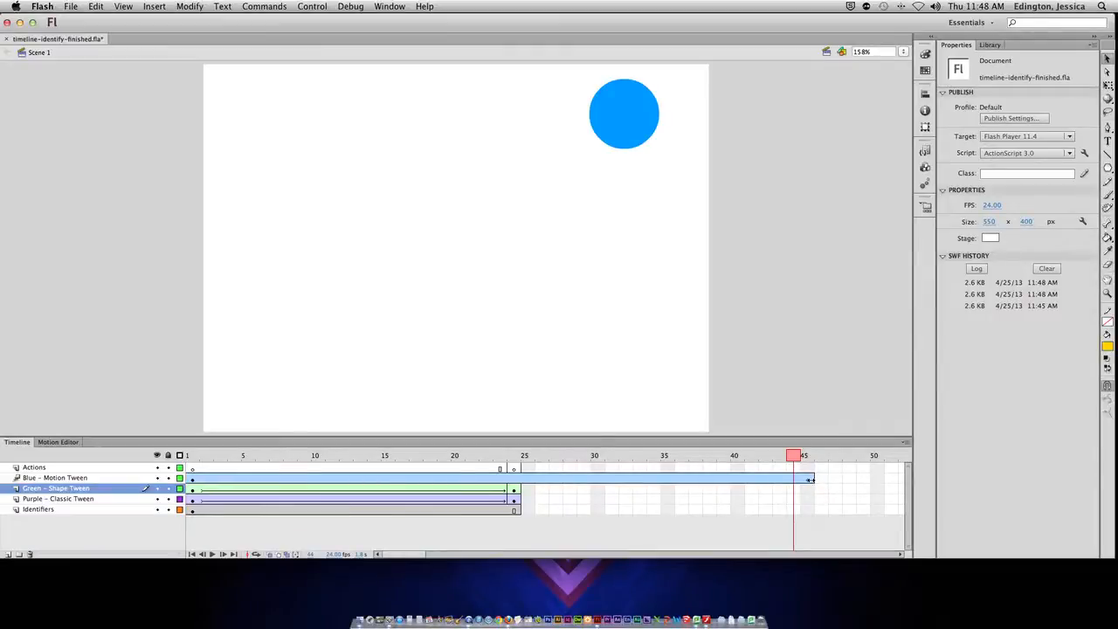
pyautogui.click(809, 479)
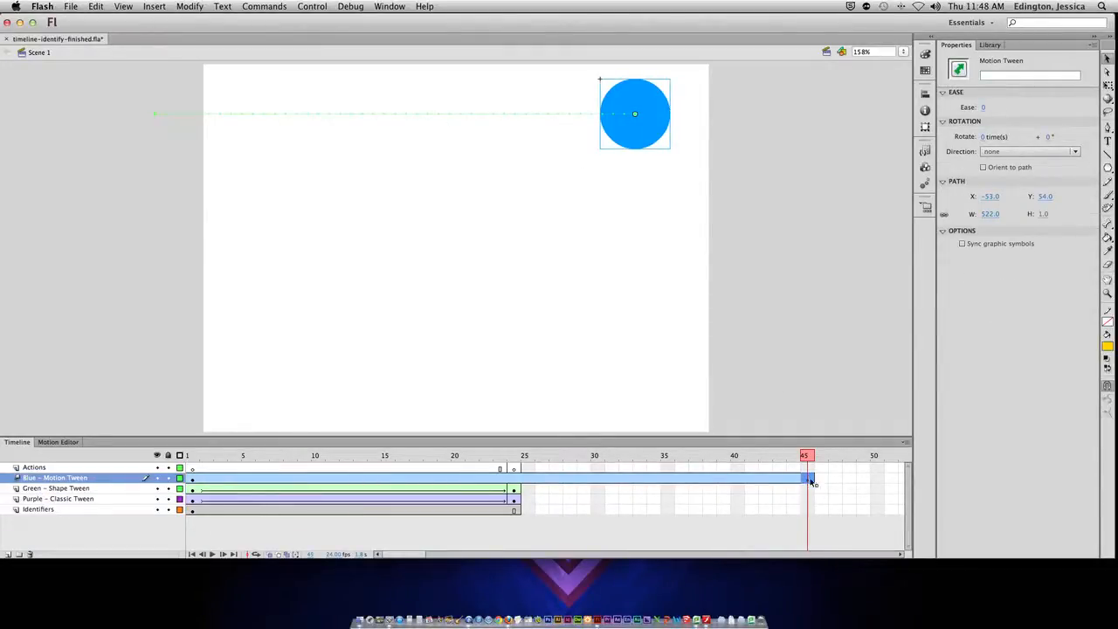
pyautogui.moveTo(807, 459)
pyautogui.mouseDown()
pyautogui.moveTo(217, 462)
pyautogui.moveTo(807, 469)
pyautogui.mouseUp()
pyautogui.press('super+Return')
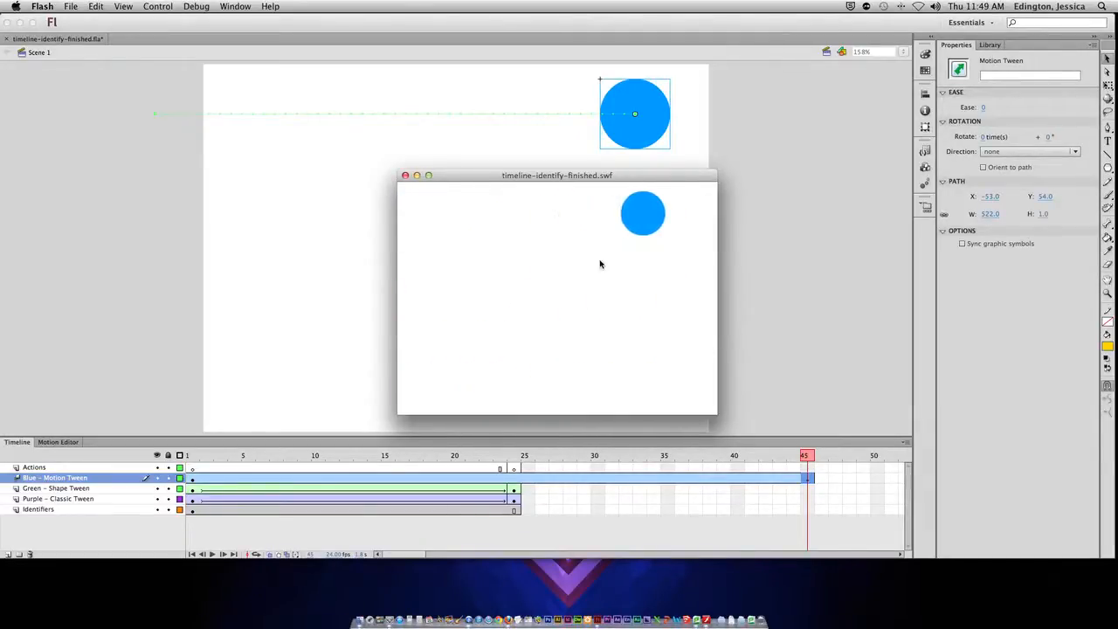
pyautogui.click(405, 175)
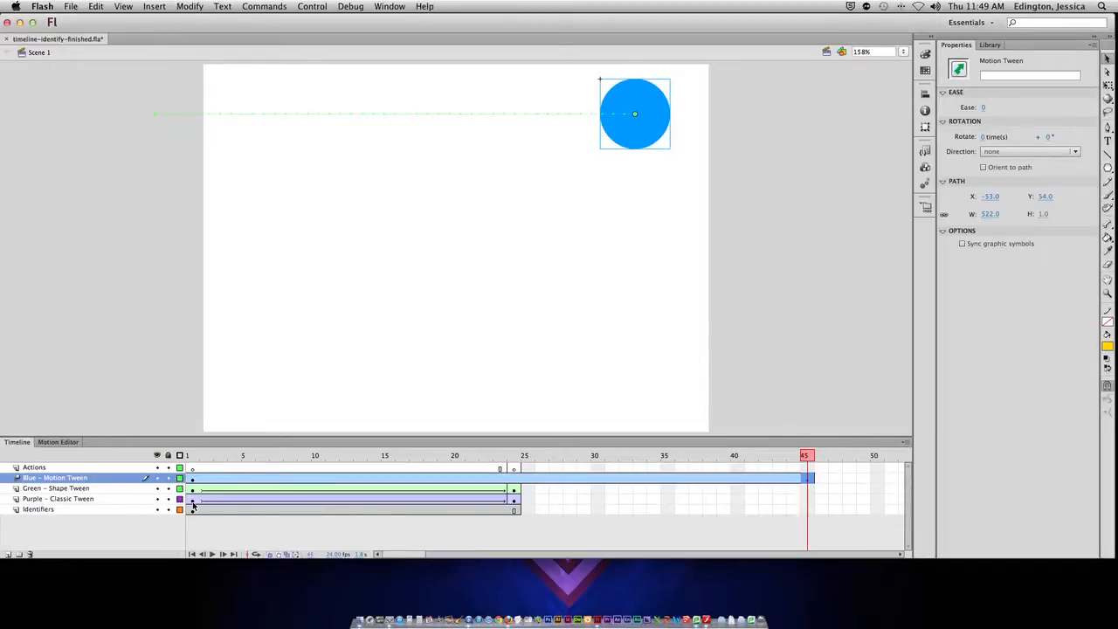
# Move the end keyframes of the green shape tween and purple classic tween layers to frame 45
pyautogui.click(514, 489)
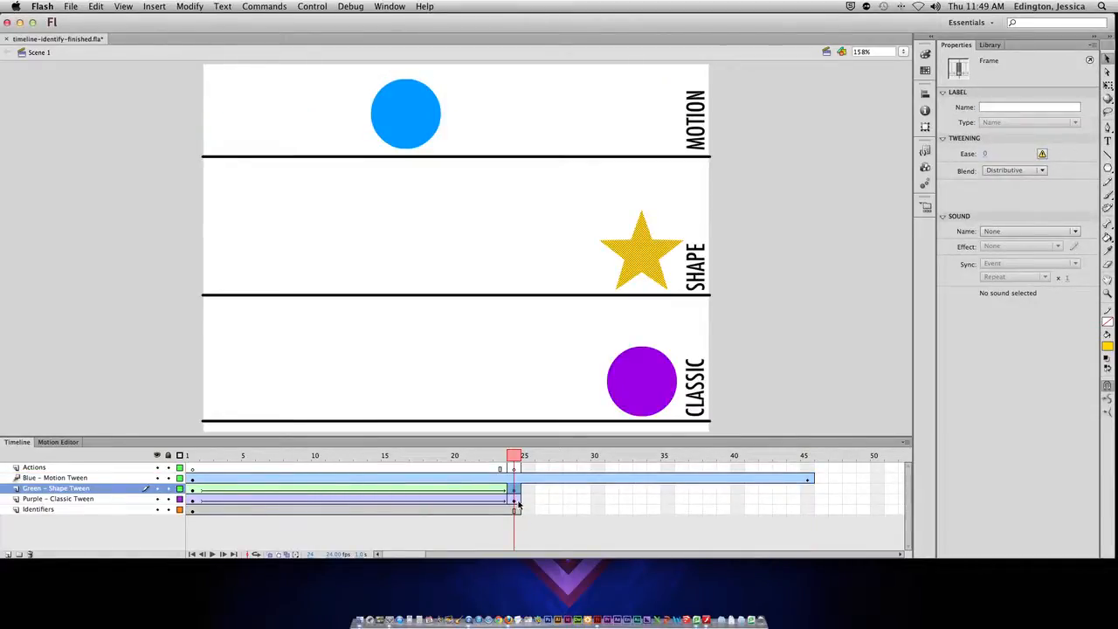
pyautogui.click(805, 488)
pyautogui.press('F5')
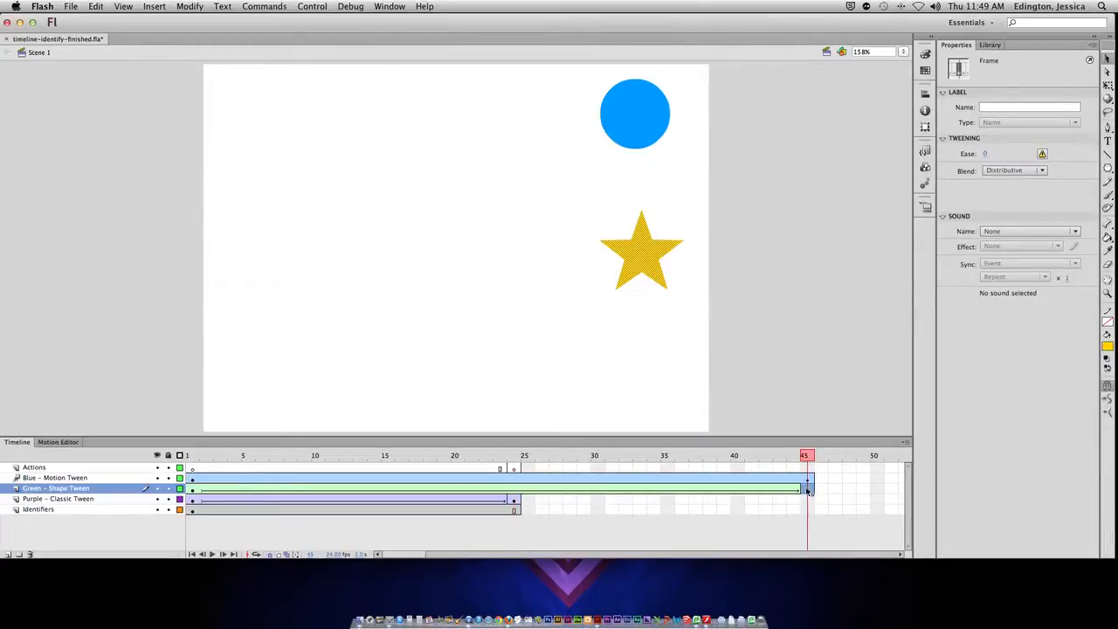
pyautogui.click(516, 501)
pyautogui.moveTo(516, 500); pyautogui.dragTo(805, 499)
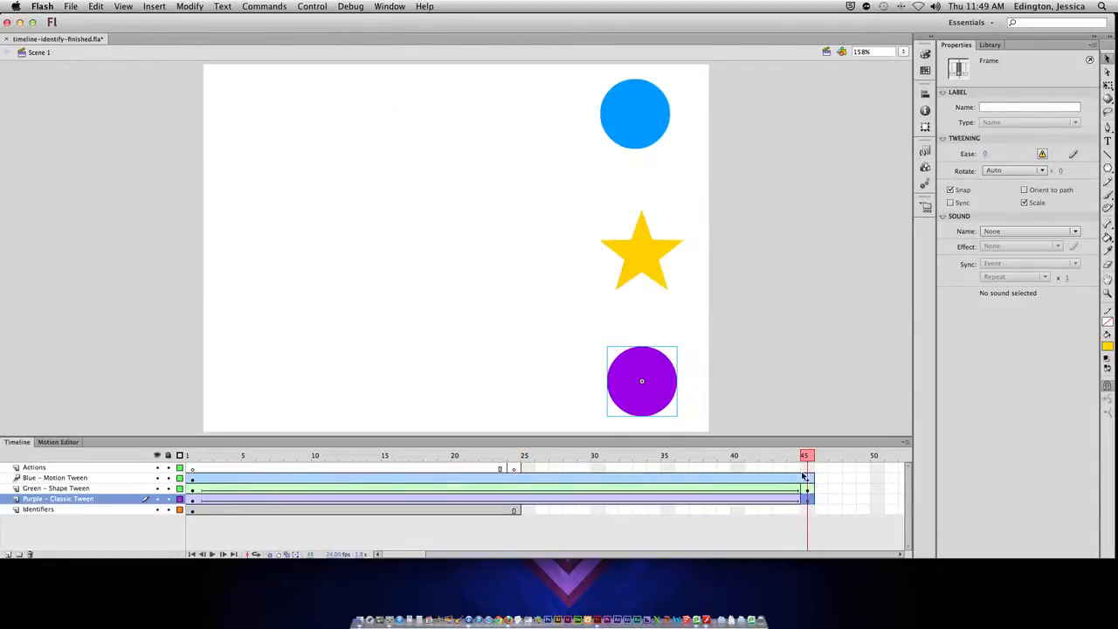
# Try to extend the Identifiers layer by moving its last frame to frame 45
pyautogui.moveTo(791, 455); pyautogui.dragTo(513, 461)
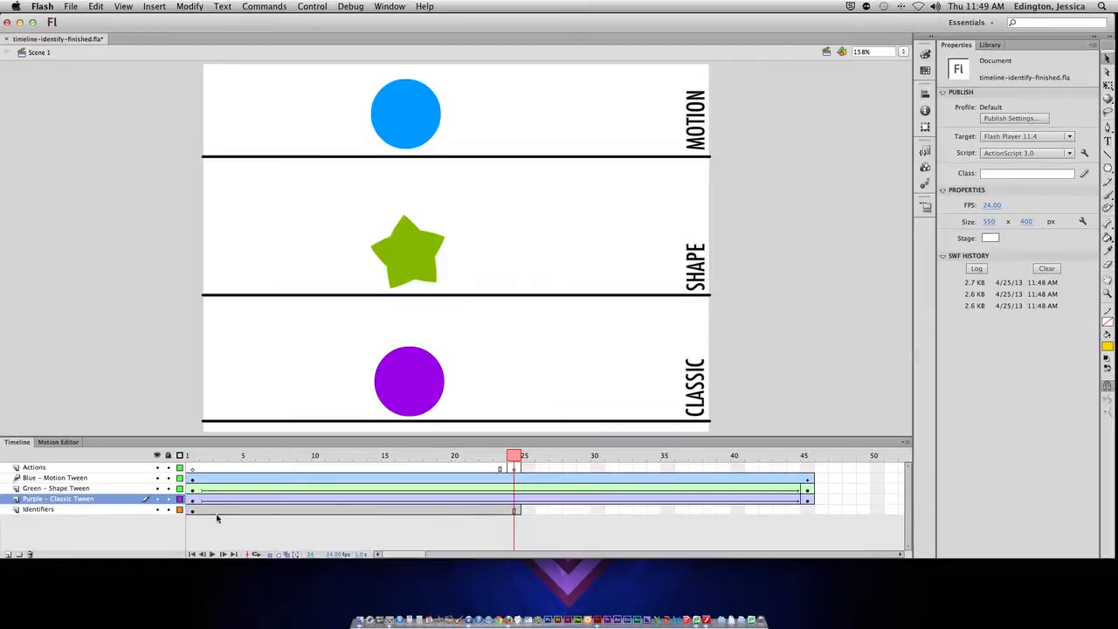
pyautogui.click(807, 511)
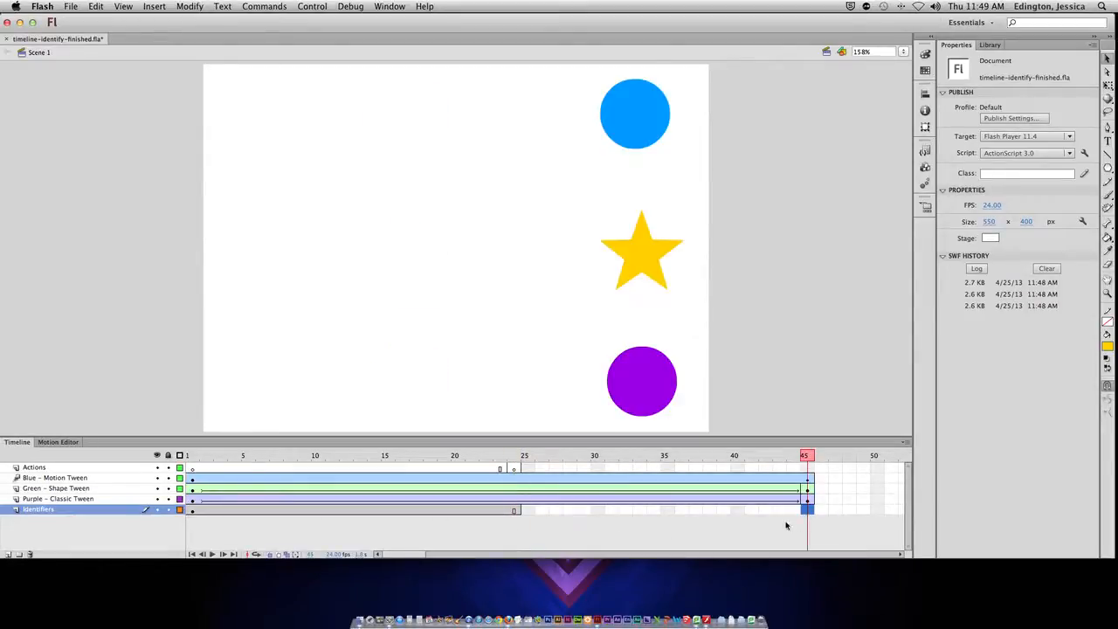
pyautogui.click(515, 510)
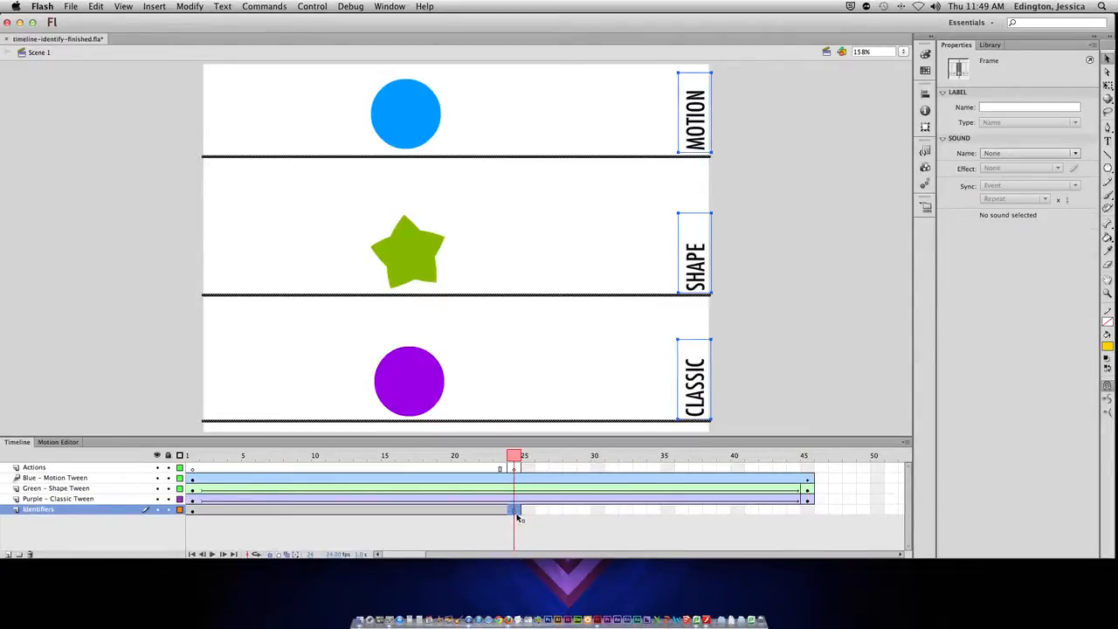
pyautogui.moveTo(514, 510); pyautogui.dragTo(805, 511)
pyautogui.click(794, 529)
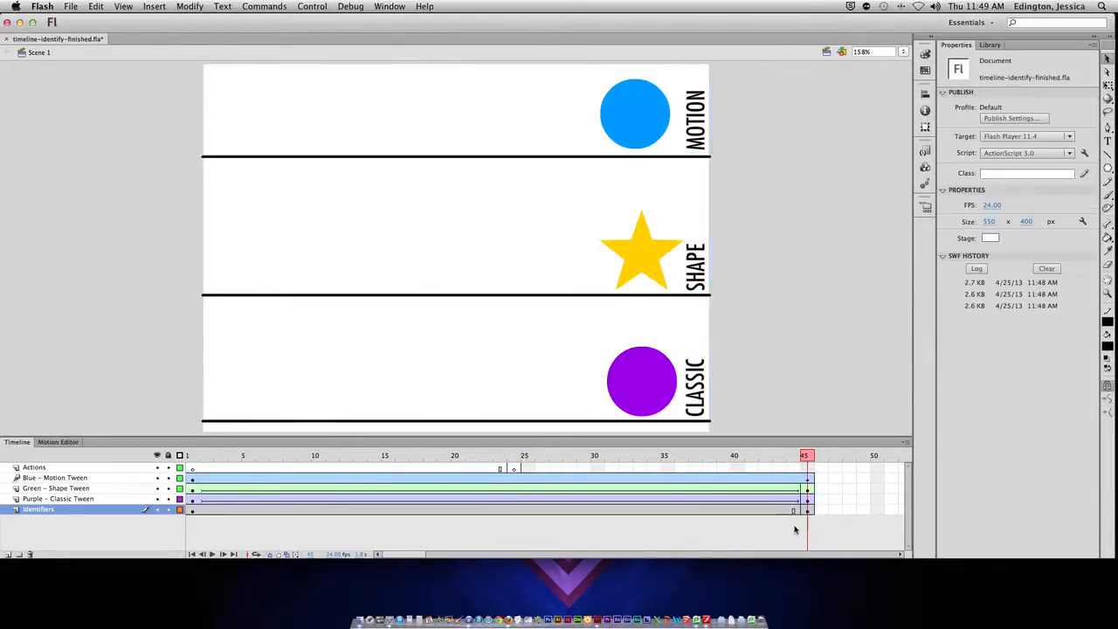
pyautogui.moveTo(808, 459); pyautogui.dragTo(765, 458)
pyautogui.click(809, 513)
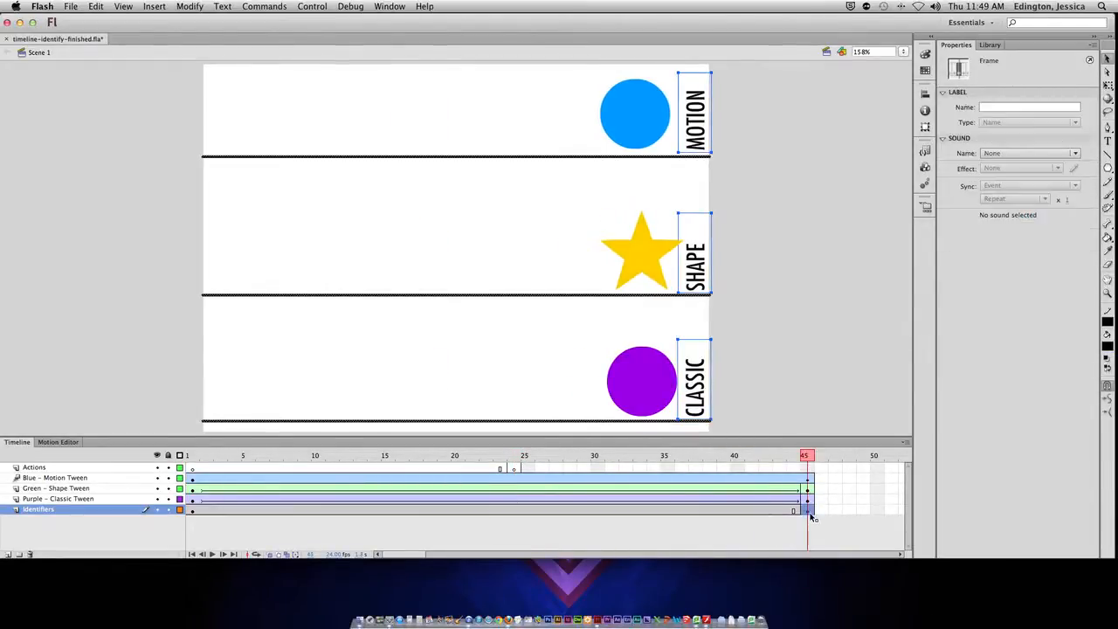
# Undo the frame move on the Identifiers layer
pyautogui.press('super+z')
pyautogui.press('super+z')
pyautogui.press('super+z')
pyautogui.press('super+z')
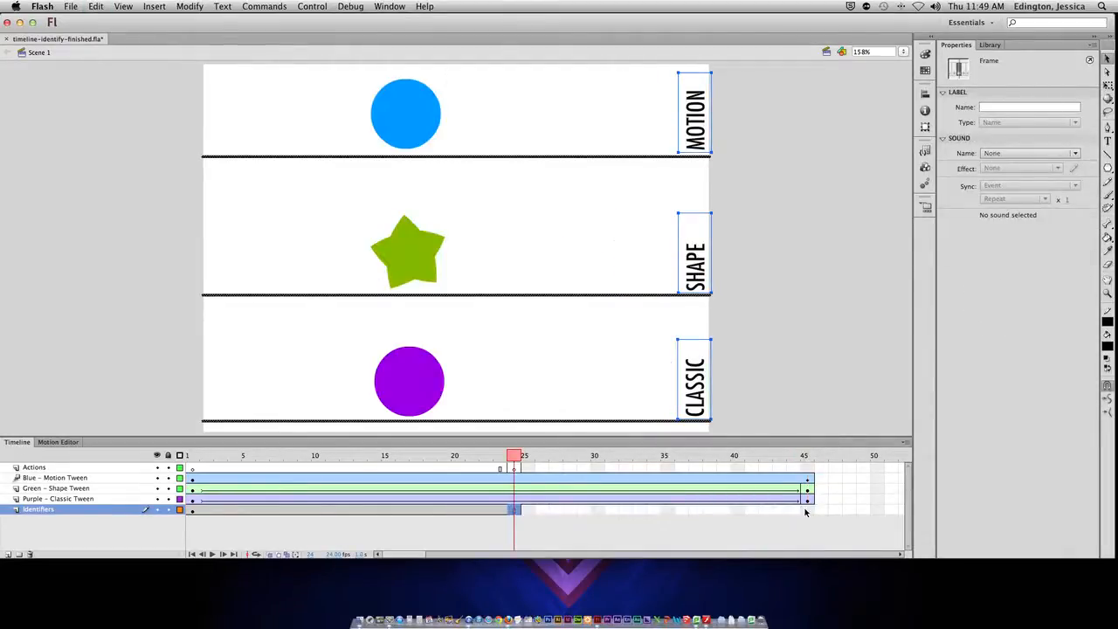
# Extend the Identifiers layer by inserting a regular frame at frame 45
pyautogui.click(805, 511)
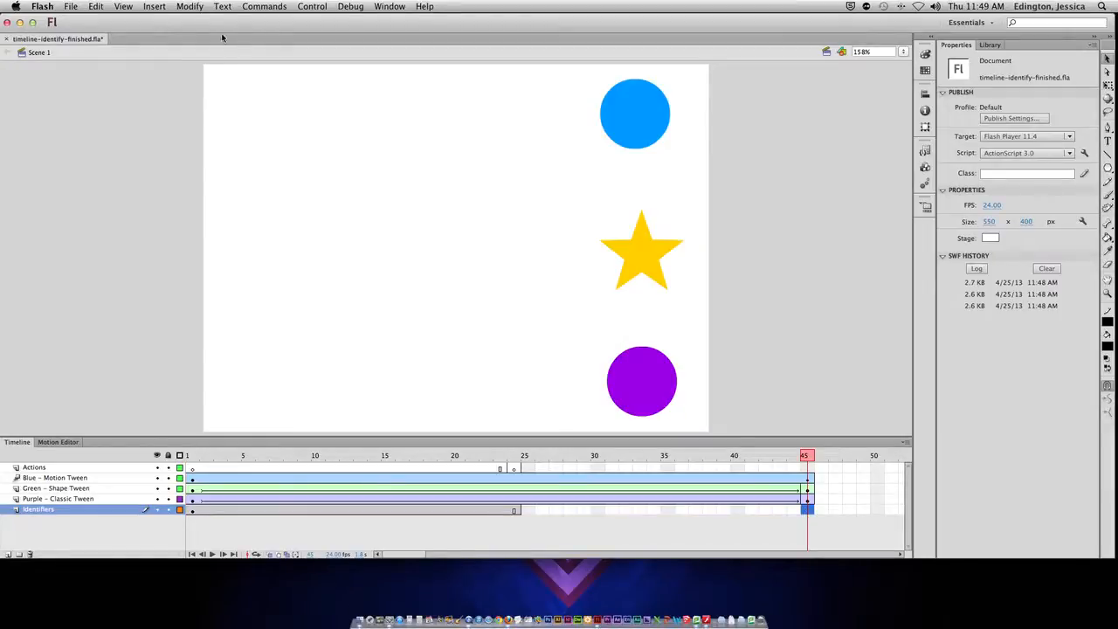
pyautogui.click(154, 6)
pyautogui.moveTo(190, 80)
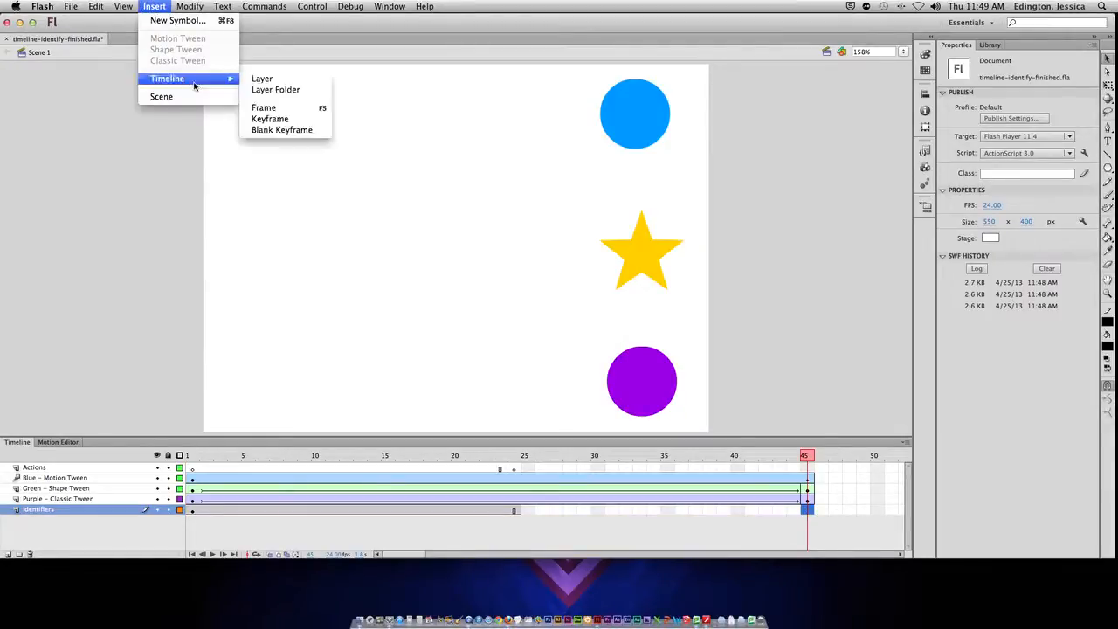
pyautogui.click(294, 107)
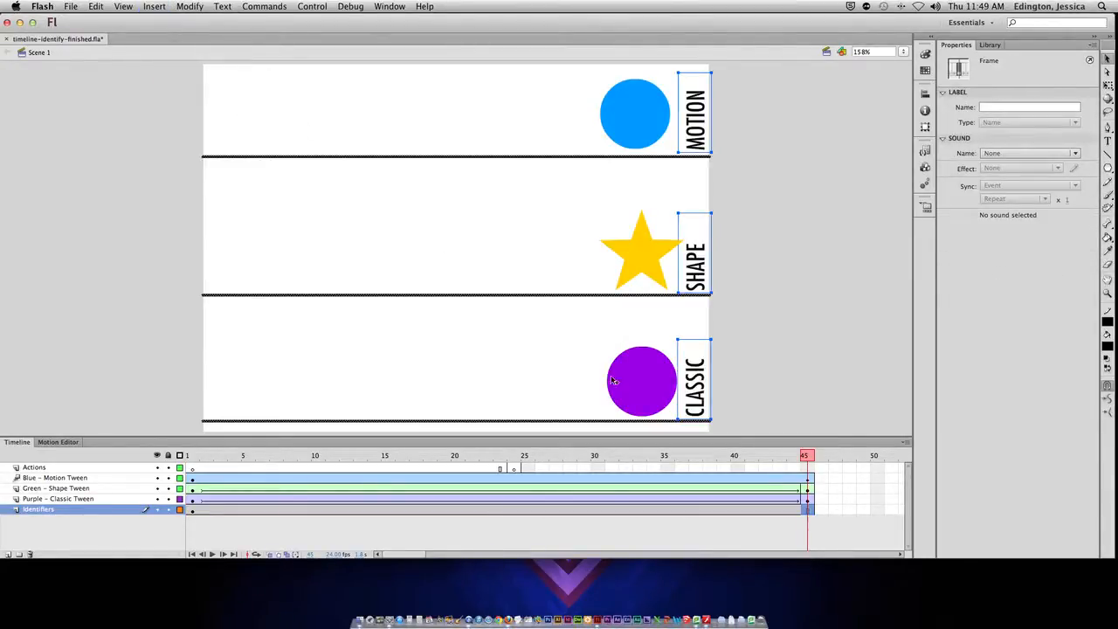
# Return the playhead to frame 1, test the lengthened animation and close the playback window
pyautogui.moveTo(805, 455); pyautogui.dragTo(175, 495)
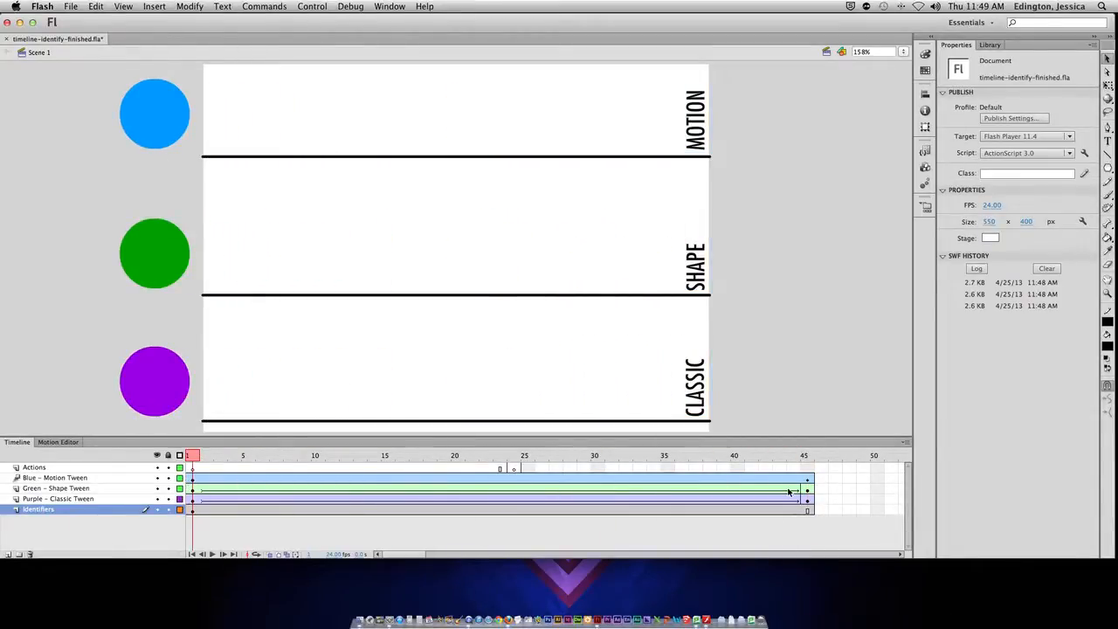
pyautogui.press('super+Return')
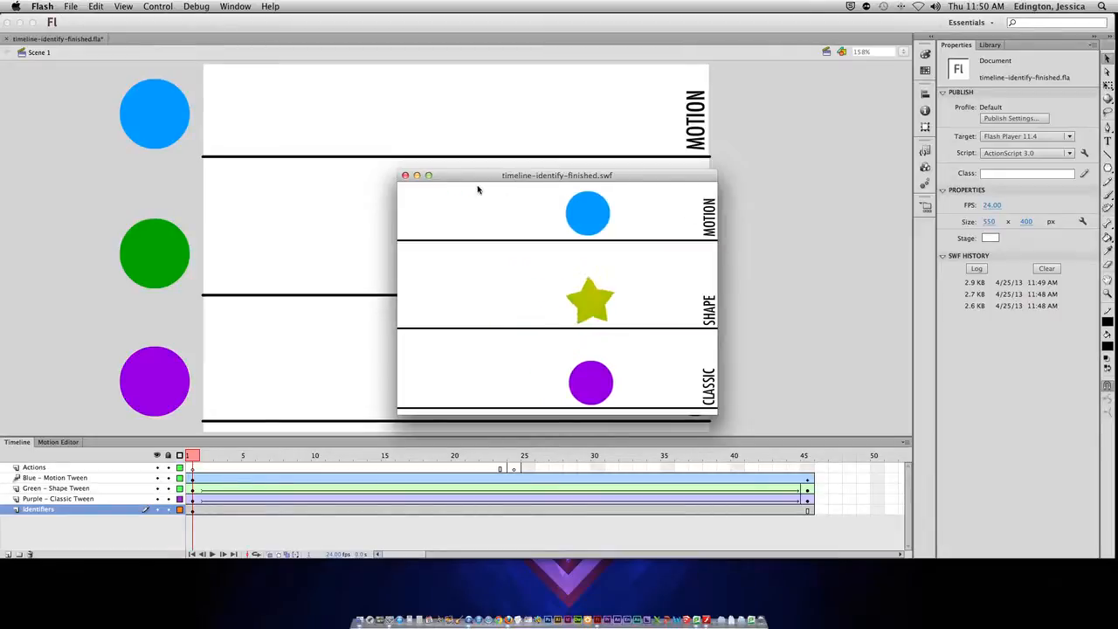
pyautogui.click(405, 176)
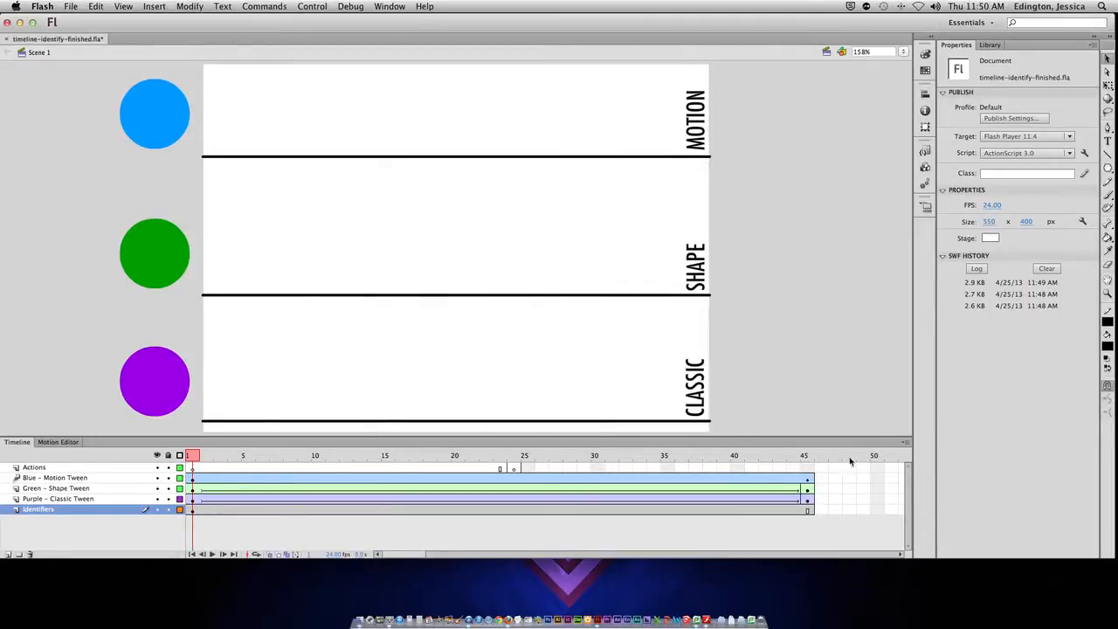
# Switch the timeline to a narrower frame size that fits about 150 frames across
pyautogui.click(906, 443)
pyautogui.click(934, 460)
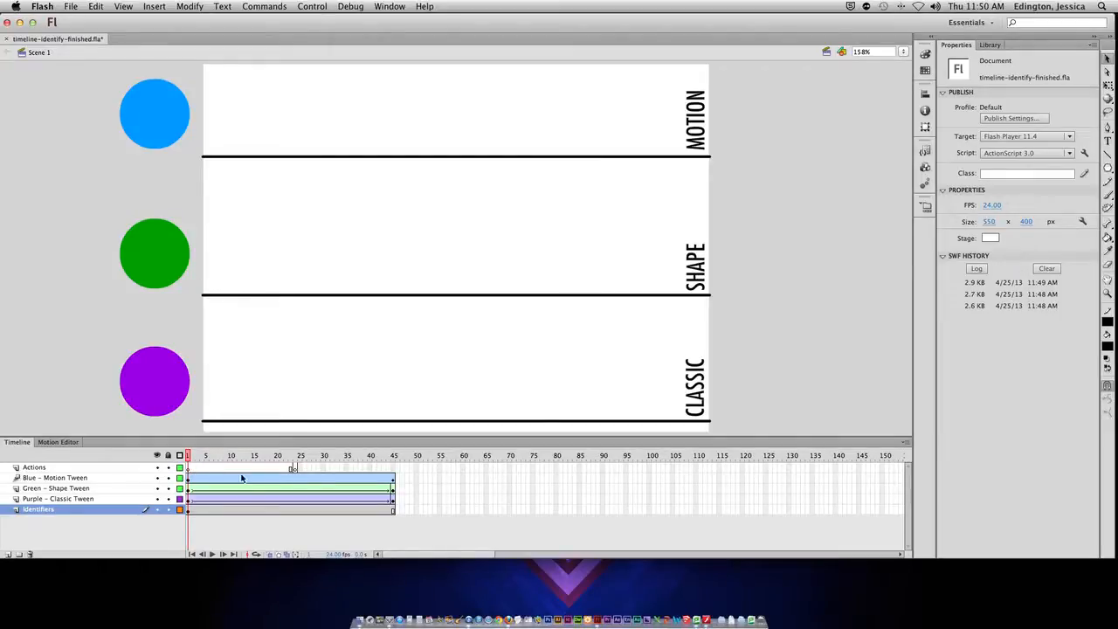
# Select the entire blue motion tween span, deselect it, and select the whole span again
pyautogui.click(311, 477)
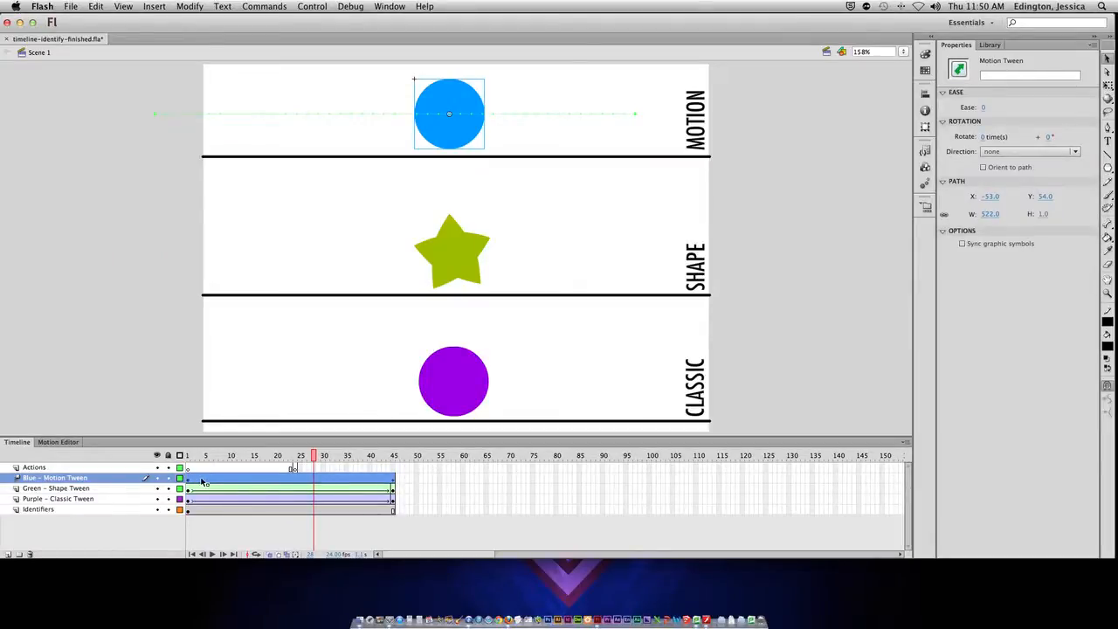
pyautogui.click(492, 482)
pyautogui.click(319, 479)
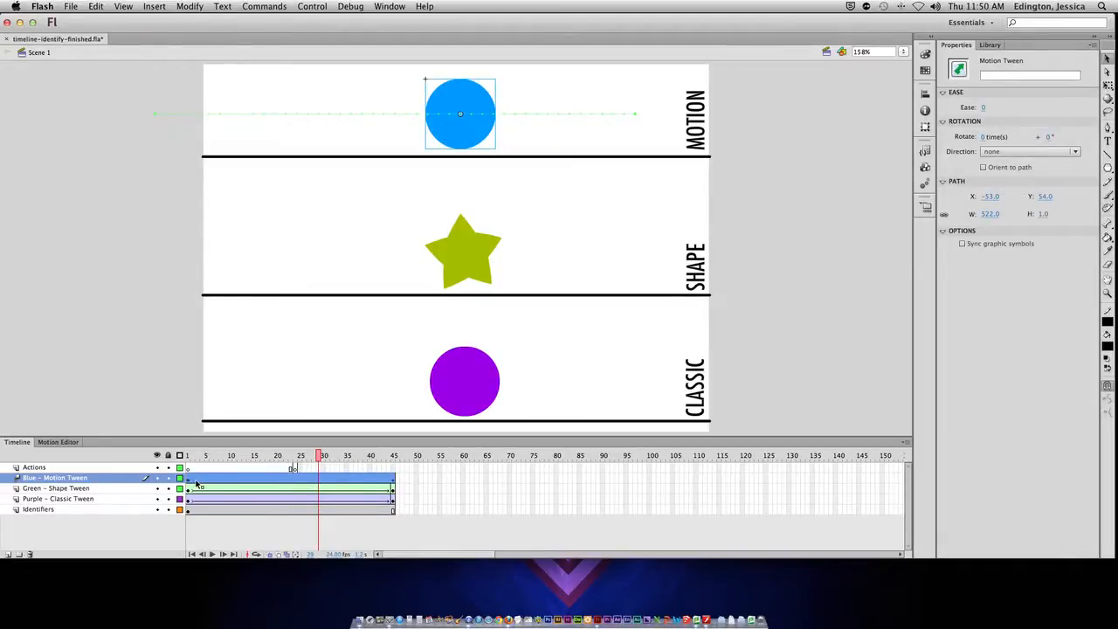
# Move the blue motion tween span to start at frame 5 and the whole green shape tween to start at frame 50
pyautogui.moveTo(197, 483); pyautogui.dragTo(207, 455)
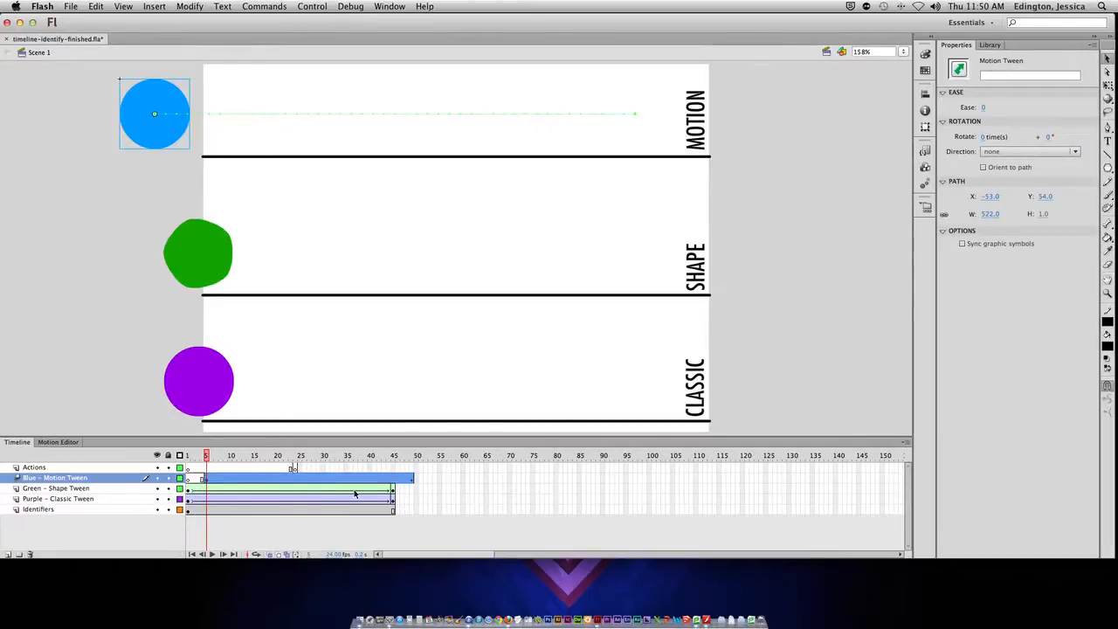
pyautogui.click(188, 491)
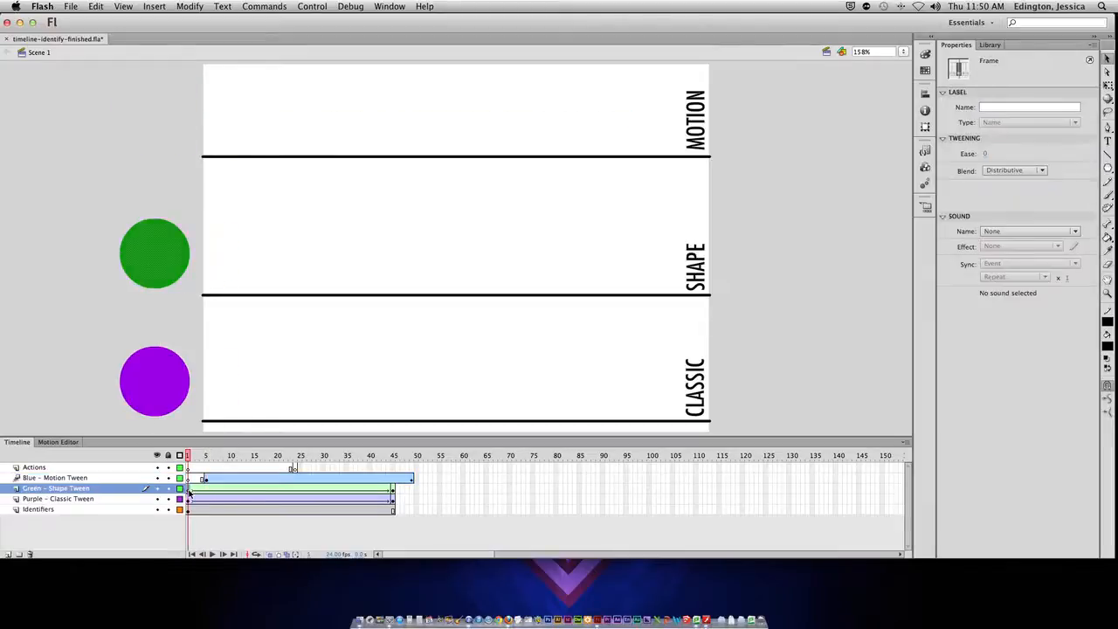
pyautogui.click(393, 488)
pyautogui.moveTo(227, 492); pyautogui.dragTo(456, 495)
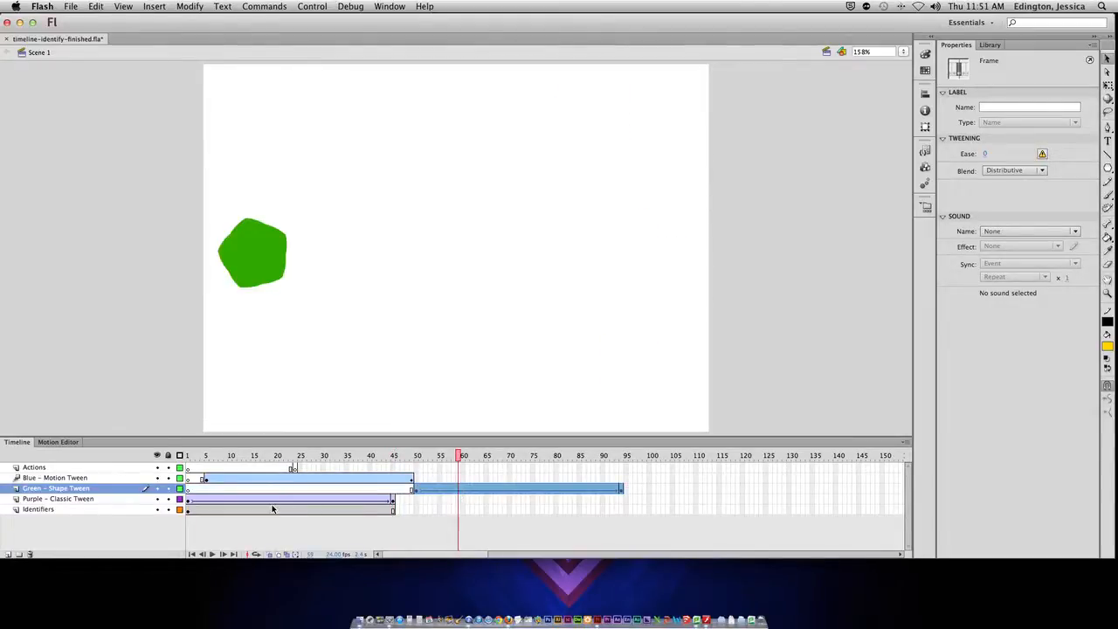
# Select the whole purple classic tween span and move it to start at frame 95, after the green tween
pyautogui.click(189, 502)
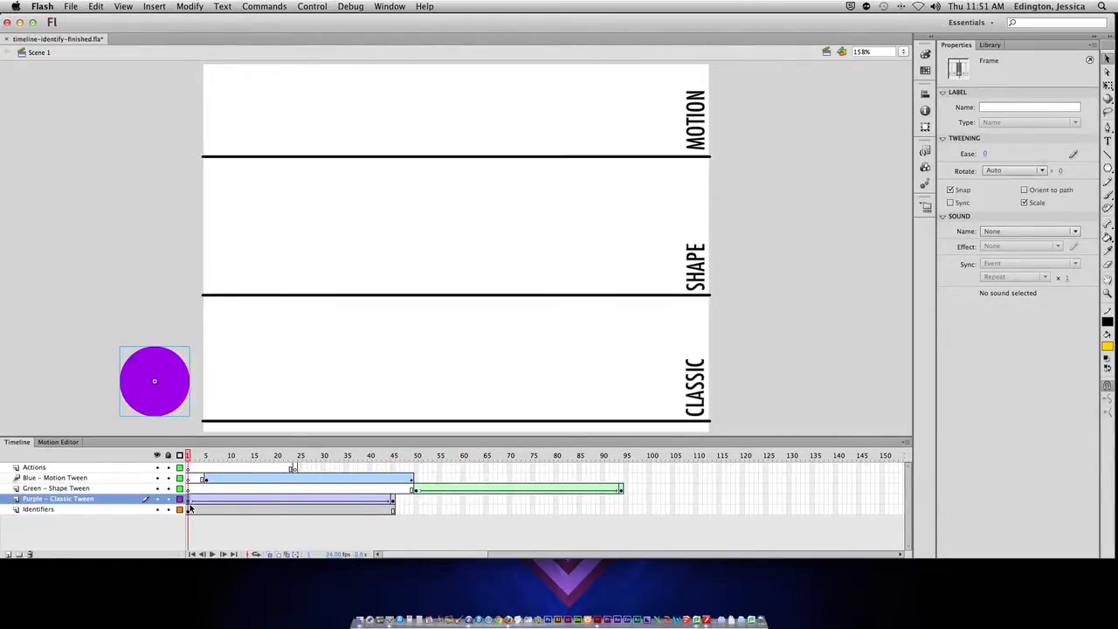
pyautogui.moveTo(189, 508); pyautogui.dragTo(393, 506)
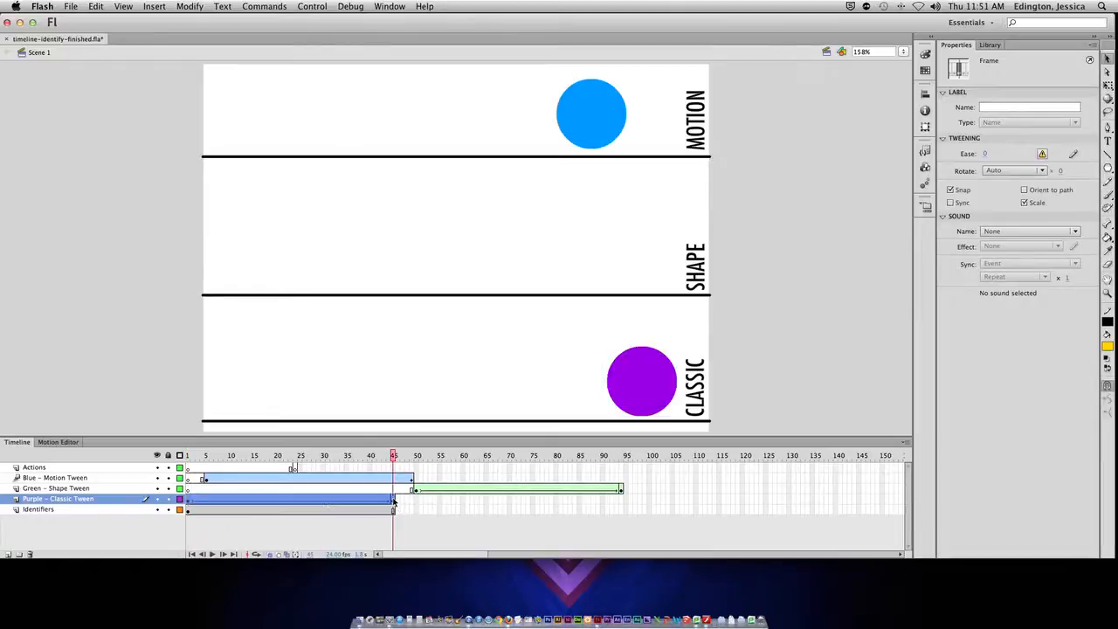
pyautogui.moveTo(214, 503); pyautogui.dragTo(648, 499)
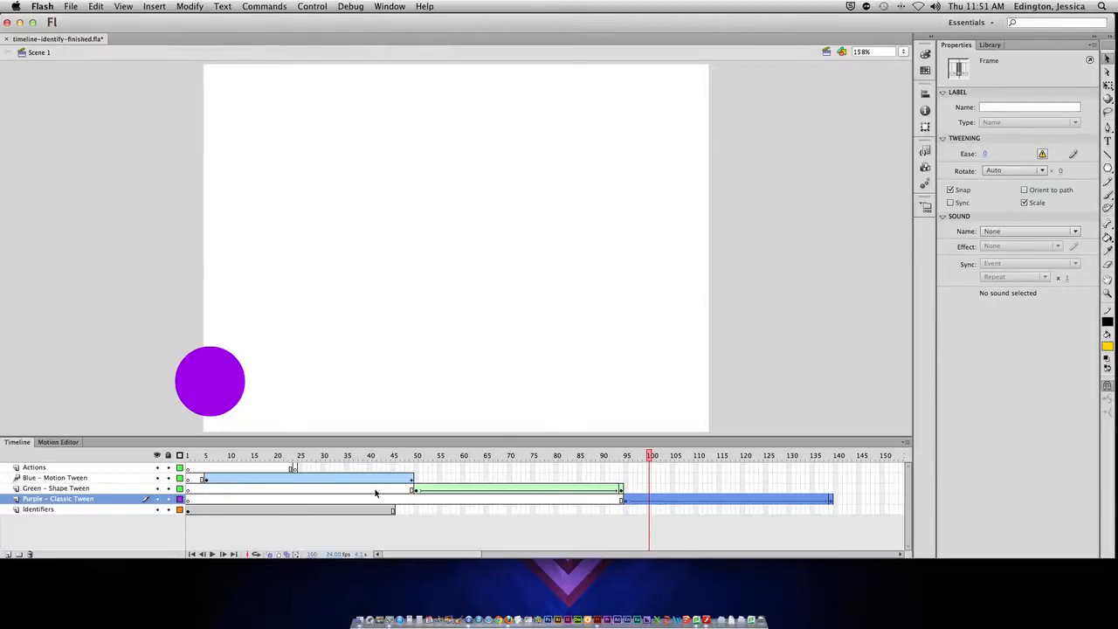
# Check the staggered tween spans by scrubbing back to frame 49, test the movie and close the playback window
pyautogui.click(191, 497)
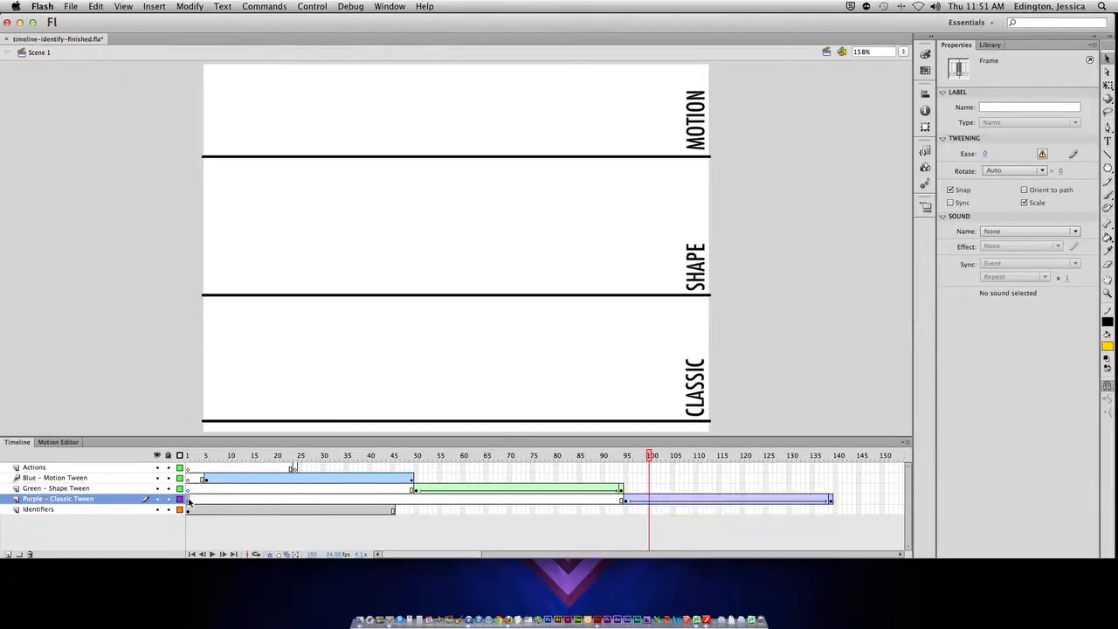
pyautogui.click(630, 505)
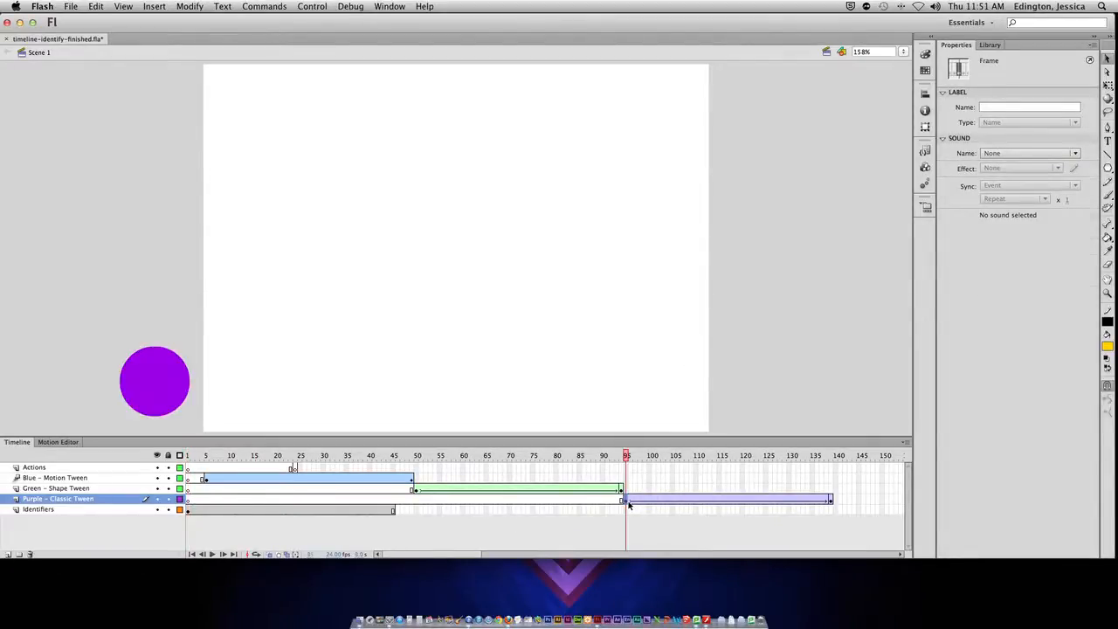
pyautogui.moveTo(627, 456); pyautogui.dragTo(412, 455)
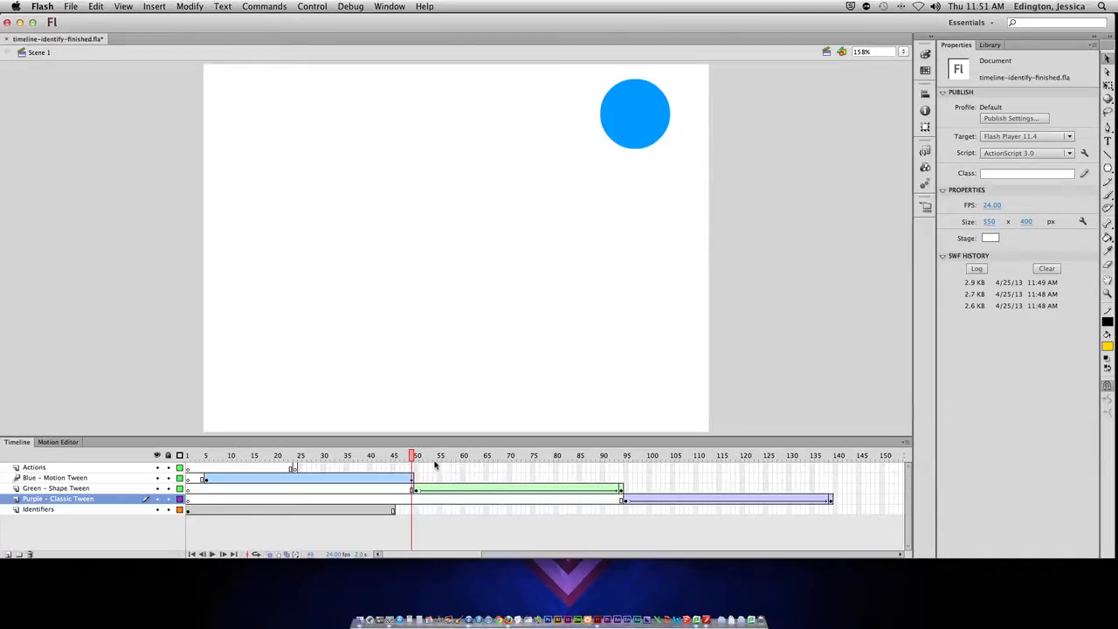
pyautogui.press('super+Return')
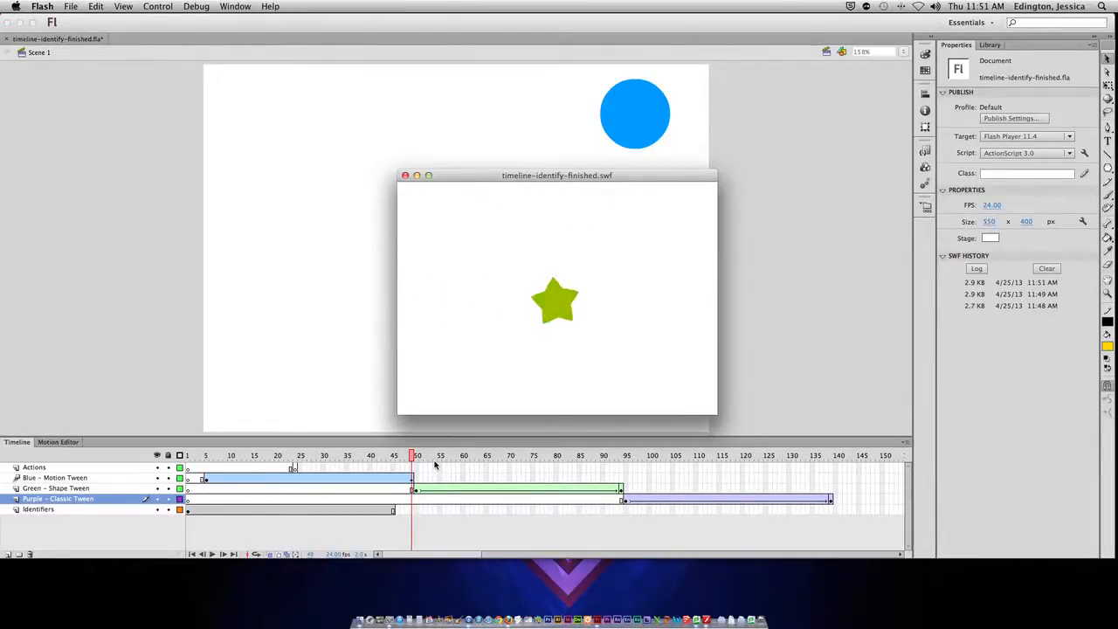
pyautogui.click(404, 176)
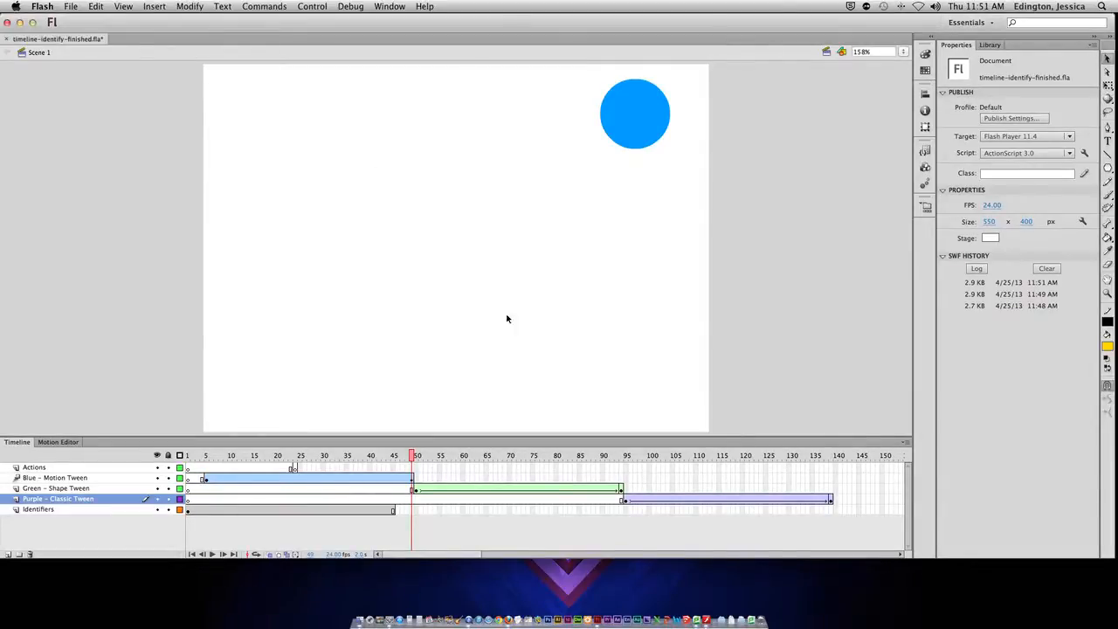
# Extend the Blue – Motion Tween layer by inserting a regular frame at frame 139
pyautogui.click(830, 479)
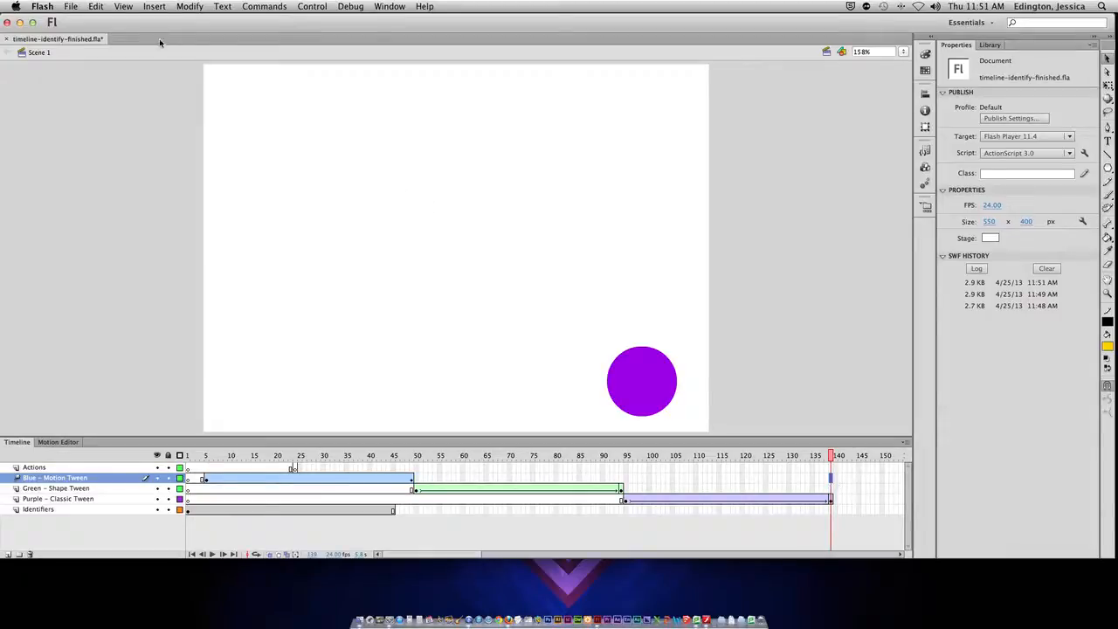
pyautogui.click(155, 7)
pyautogui.moveTo(230, 80)
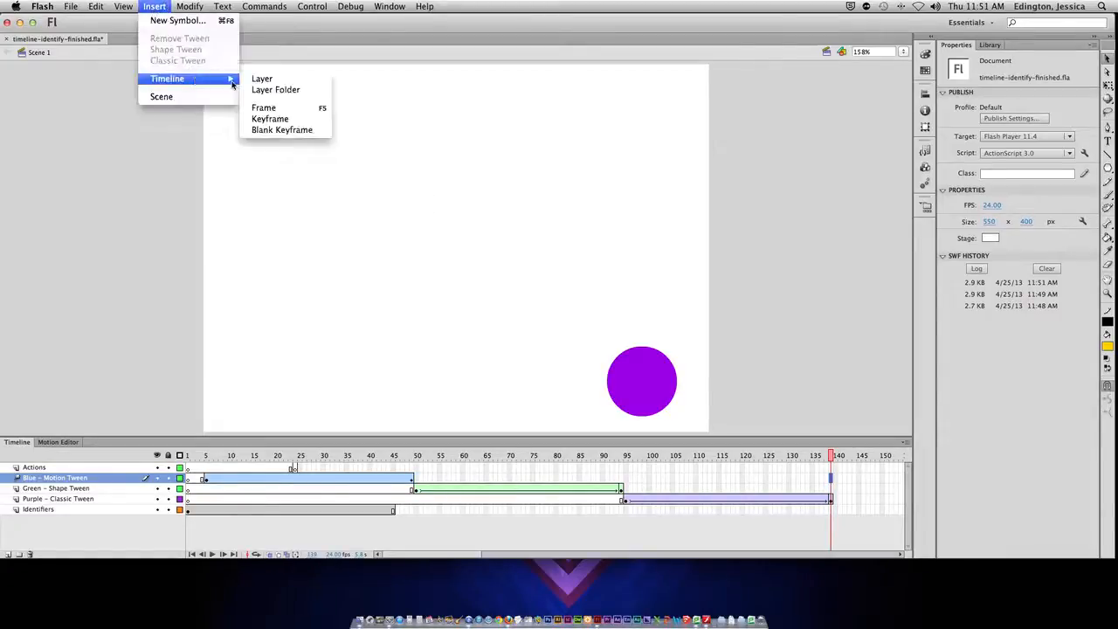
pyautogui.click(279, 111)
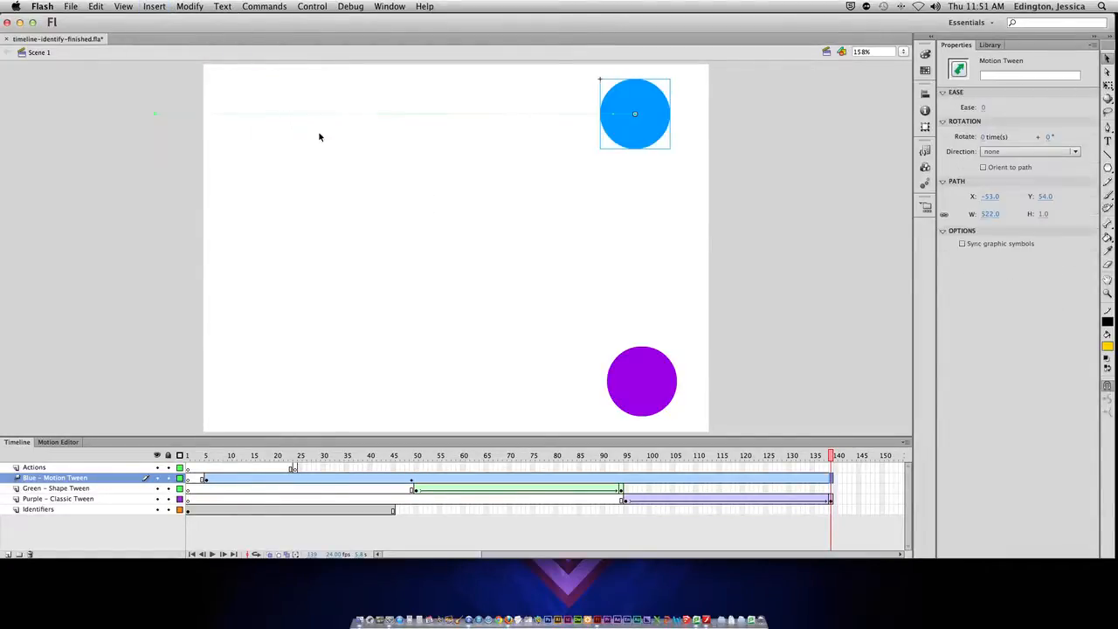
# Extend the Green – Shape Tween layer by inserting a regular frame at frame 139
pyautogui.click(832, 492)
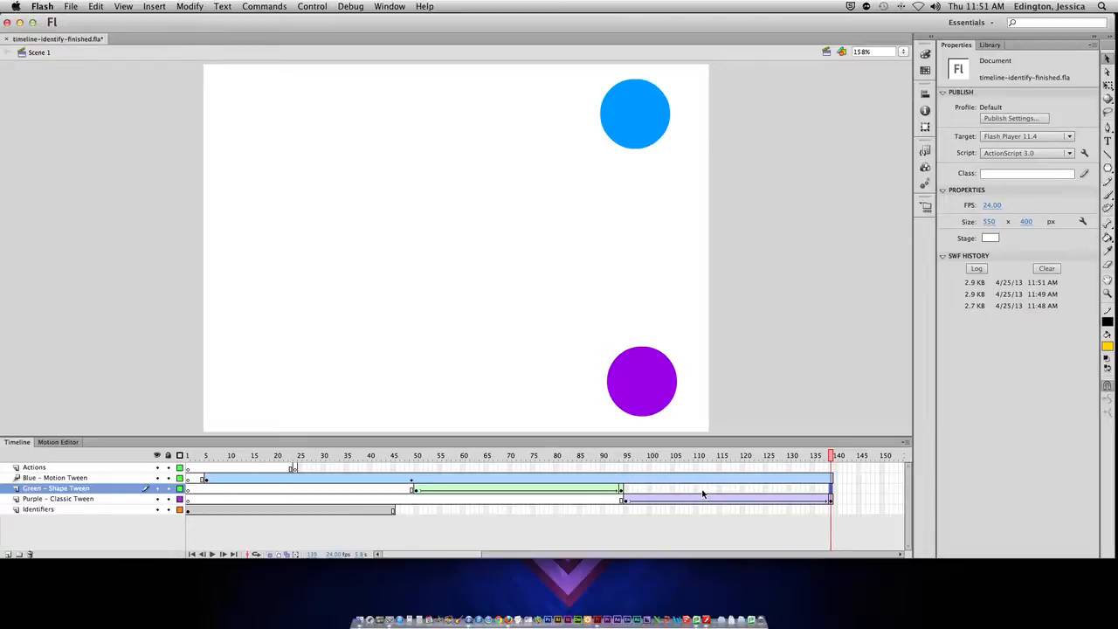
pyautogui.click(155, 7)
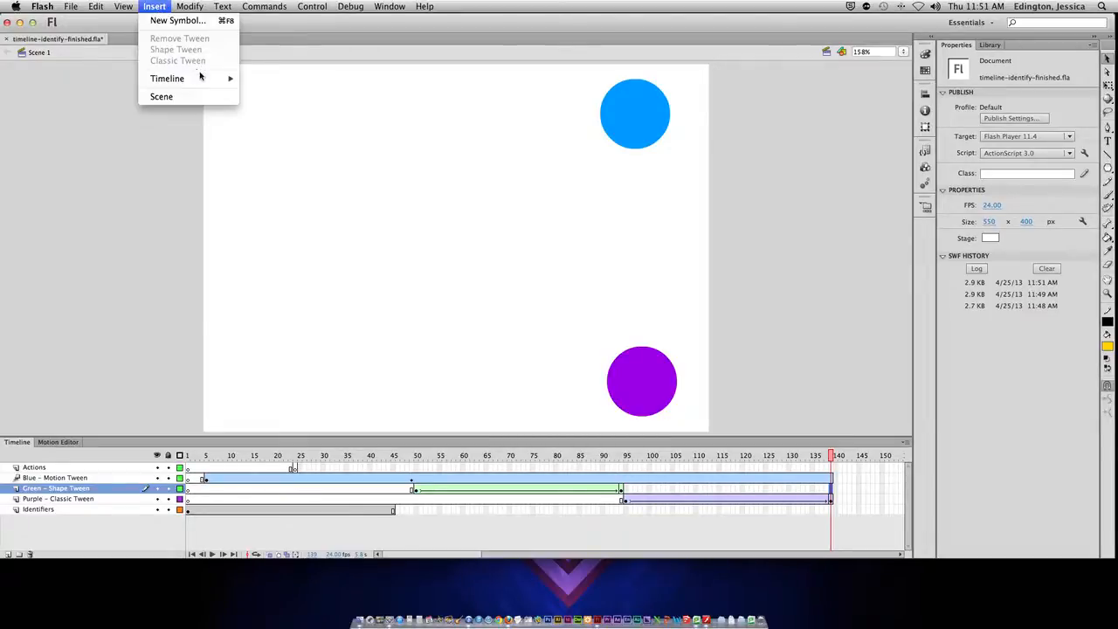
pyautogui.moveTo(201, 79)
pyautogui.click(297, 111)
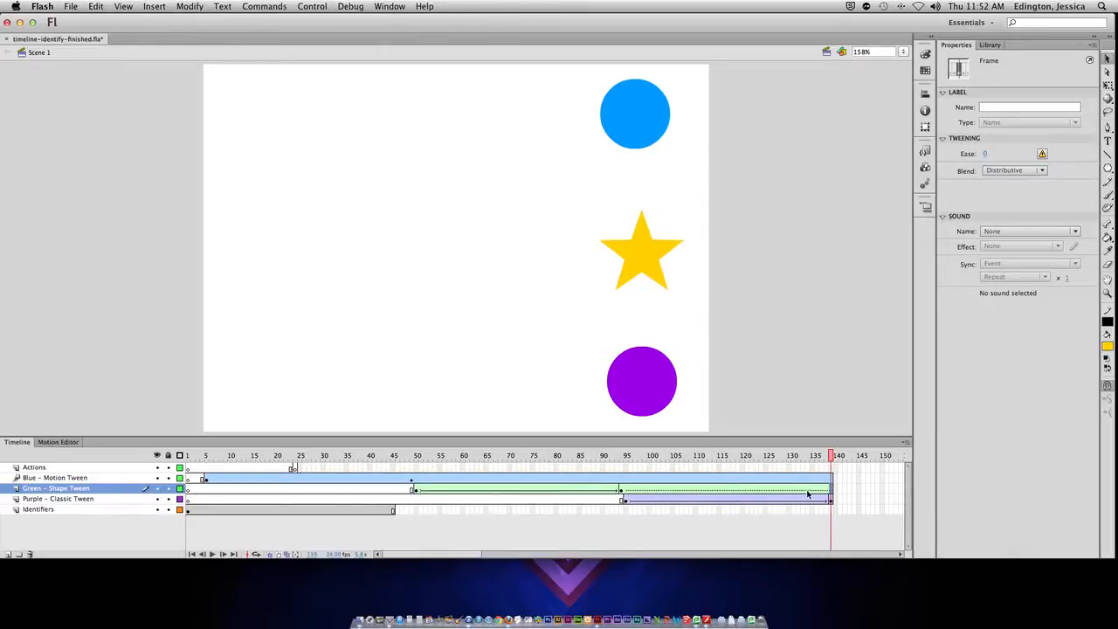
# Remove the shape tween from the green layer's frames after the final star keyframe, and scrub through that section to check it
pyautogui.click(782, 456)
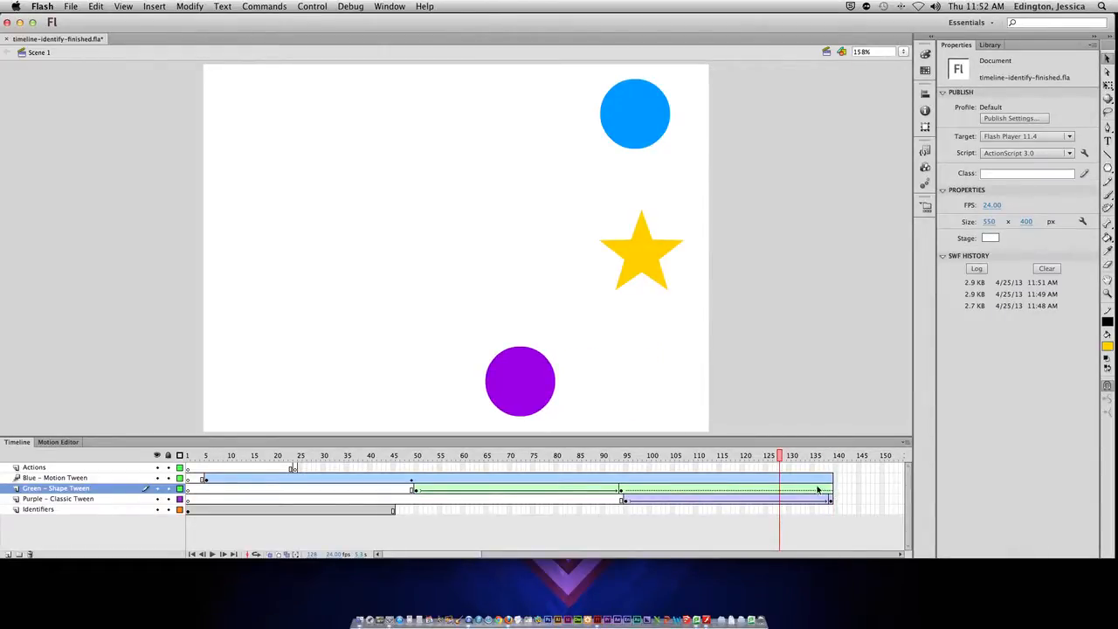
pyautogui.rightClick(694, 493)
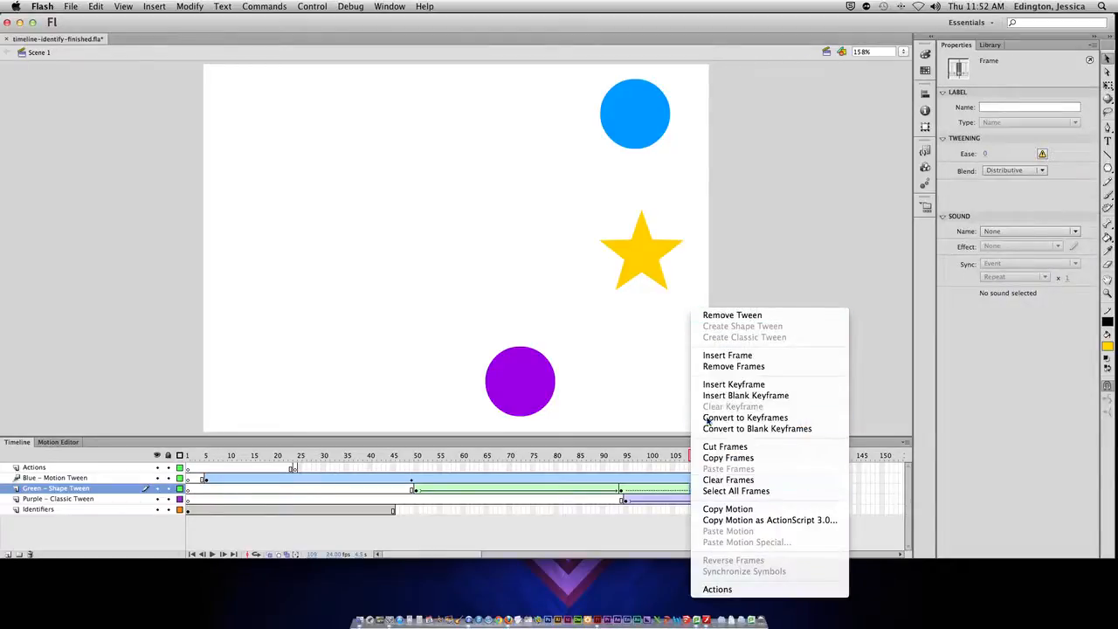
pyautogui.click(730, 315)
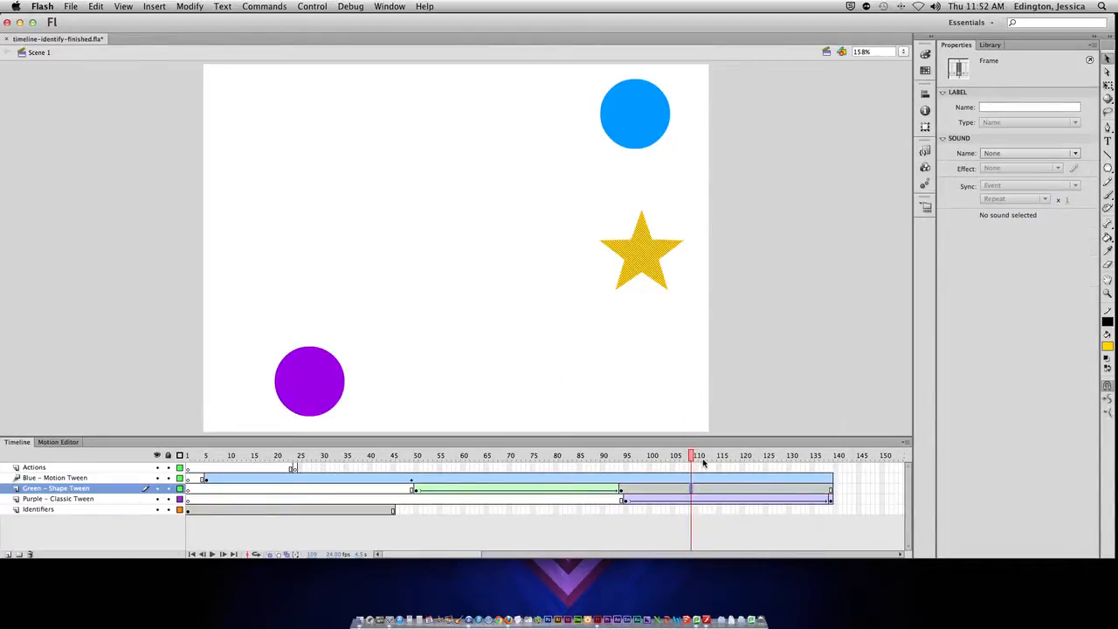
pyautogui.moveTo(693, 456); pyautogui.dragTo(612, 455)
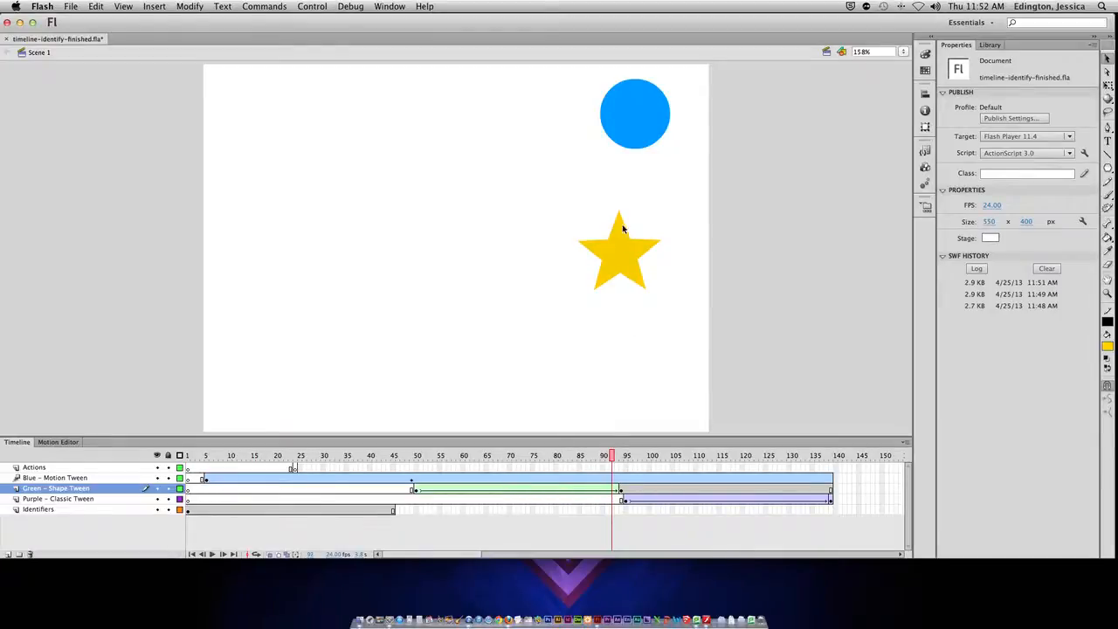
pyautogui.click(621, 491)
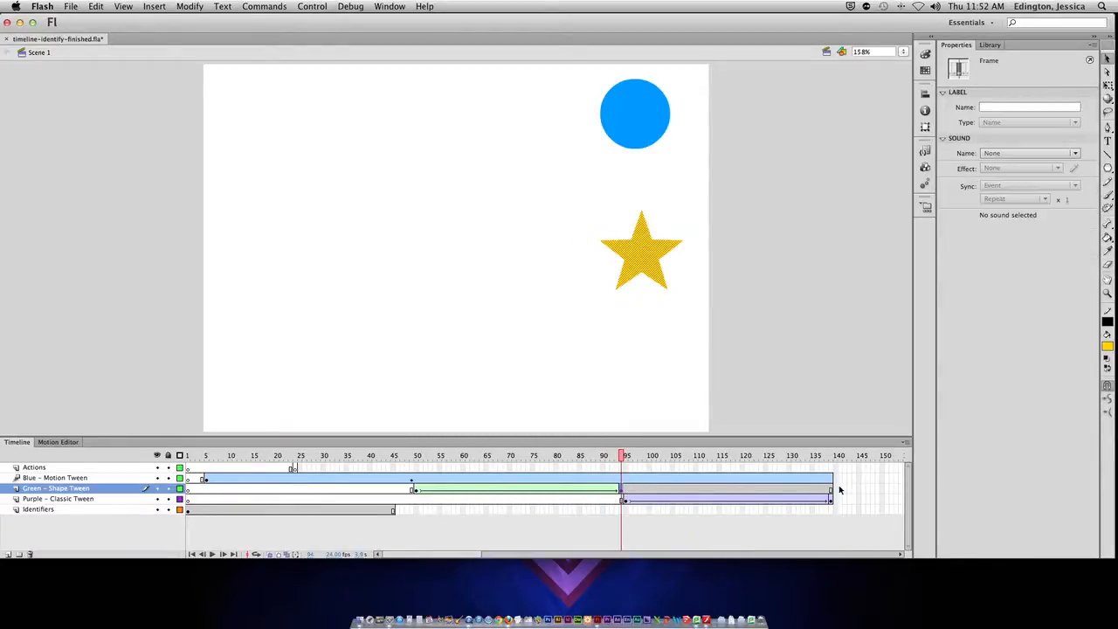
pyautogui.moveTo(626, 455); pyautogui.dragTo(830, 455)
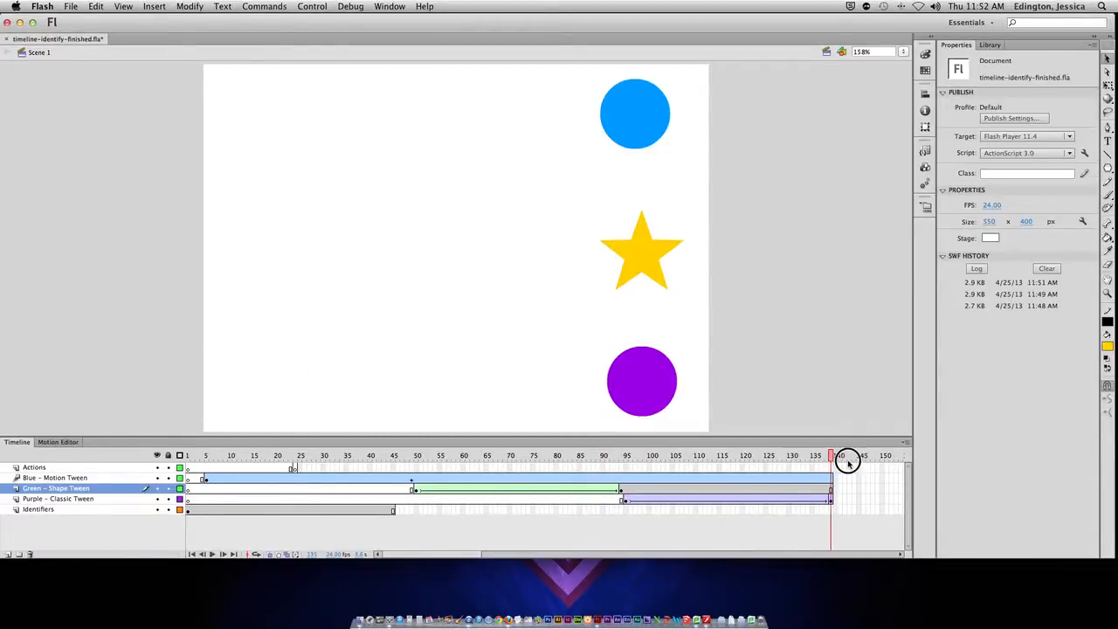
# Extend the Identifiers layer by inserting a regular frame at frame 139
pyautogui.click(831, 511)
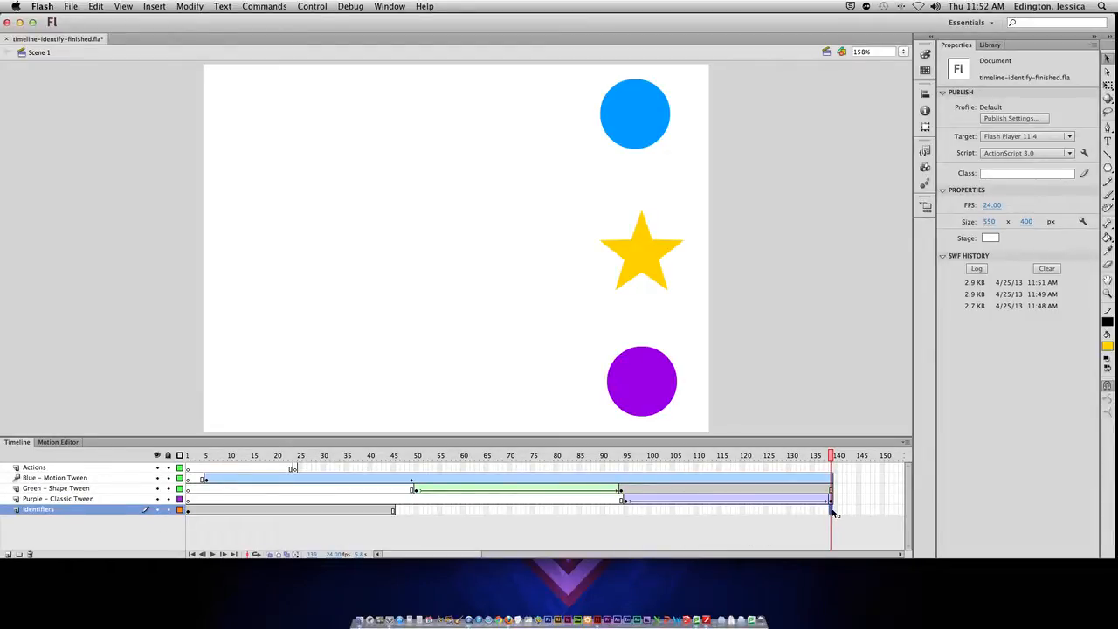
pyautogui.press('F5')
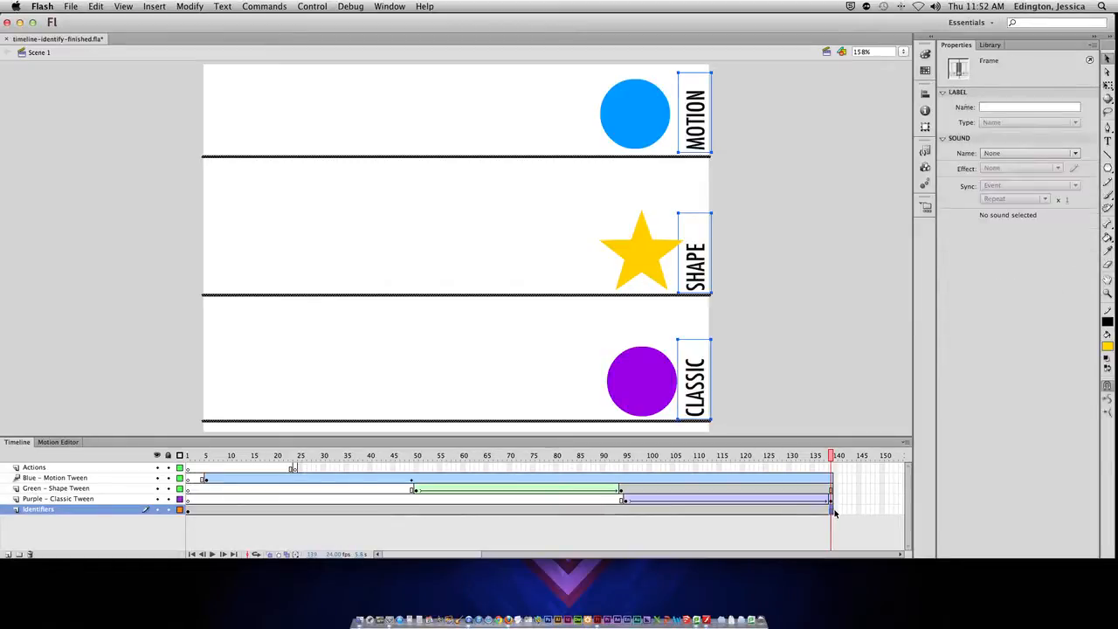
pyautogui.click(155, 7)
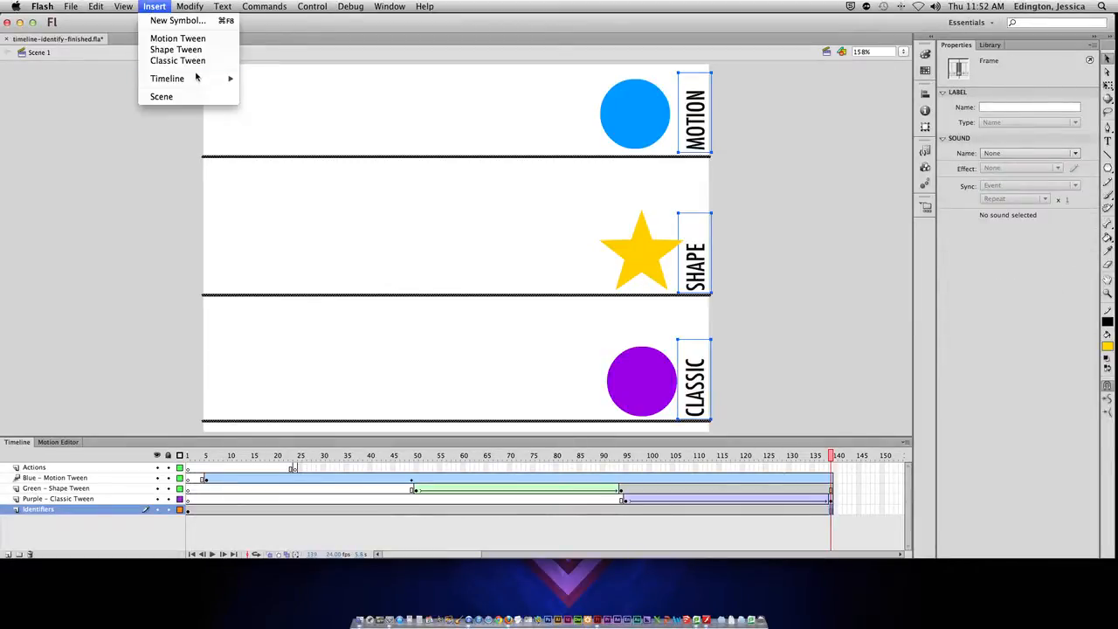
pyautogui.moveTo(175, 79)
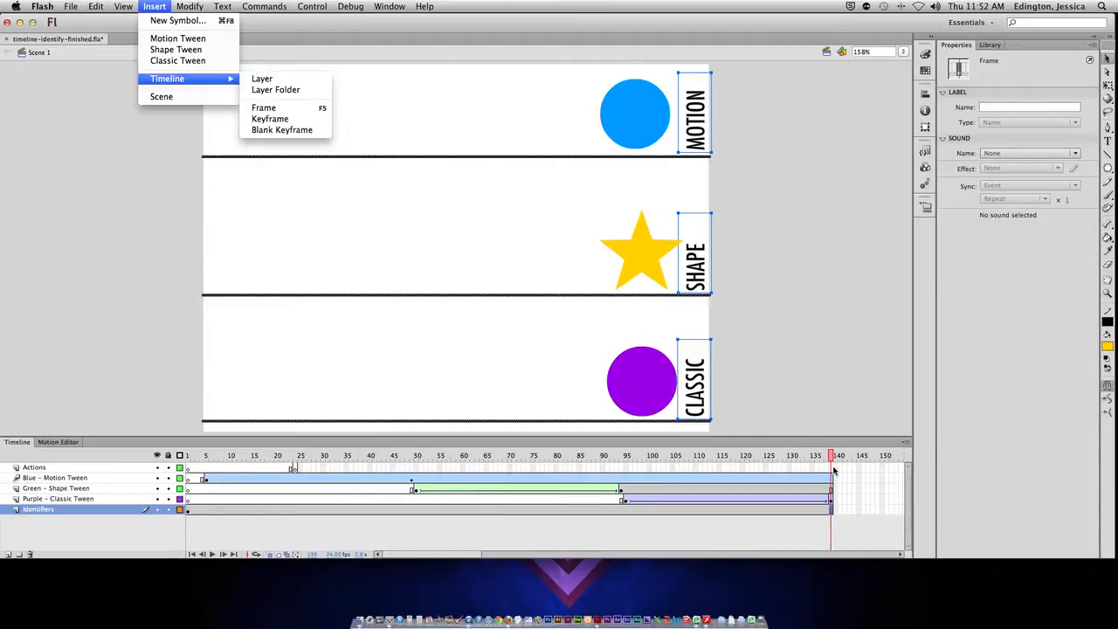
# Move the last keyframe of the Actions layer to frame 139
pyautogui.click(303, 467)
pyautogui.click(295, 469)
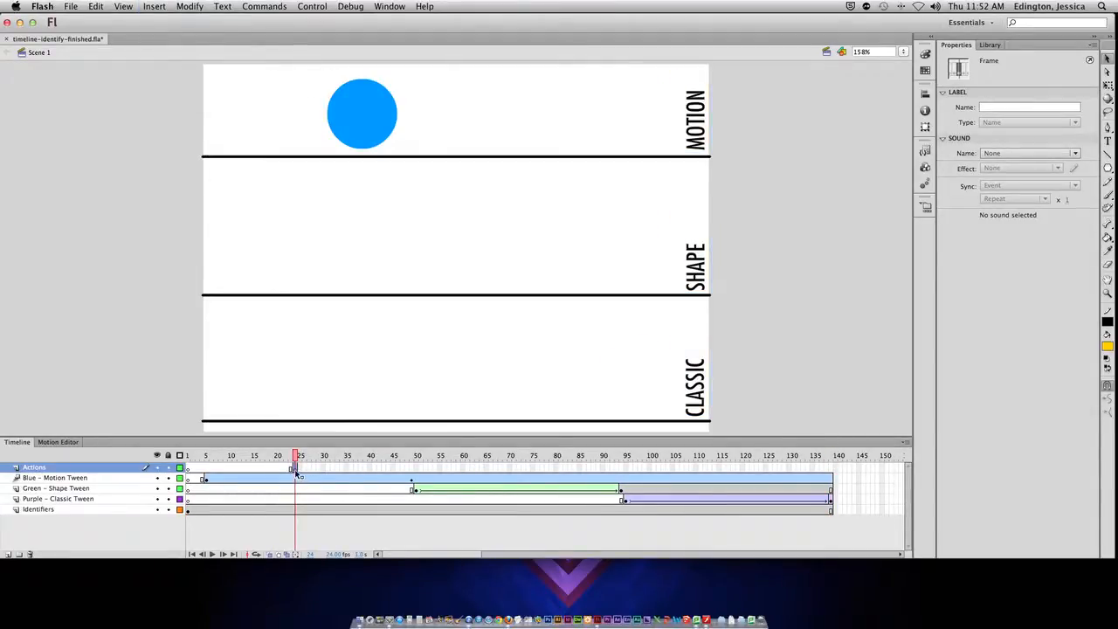
pyautogui.click(829, 469)
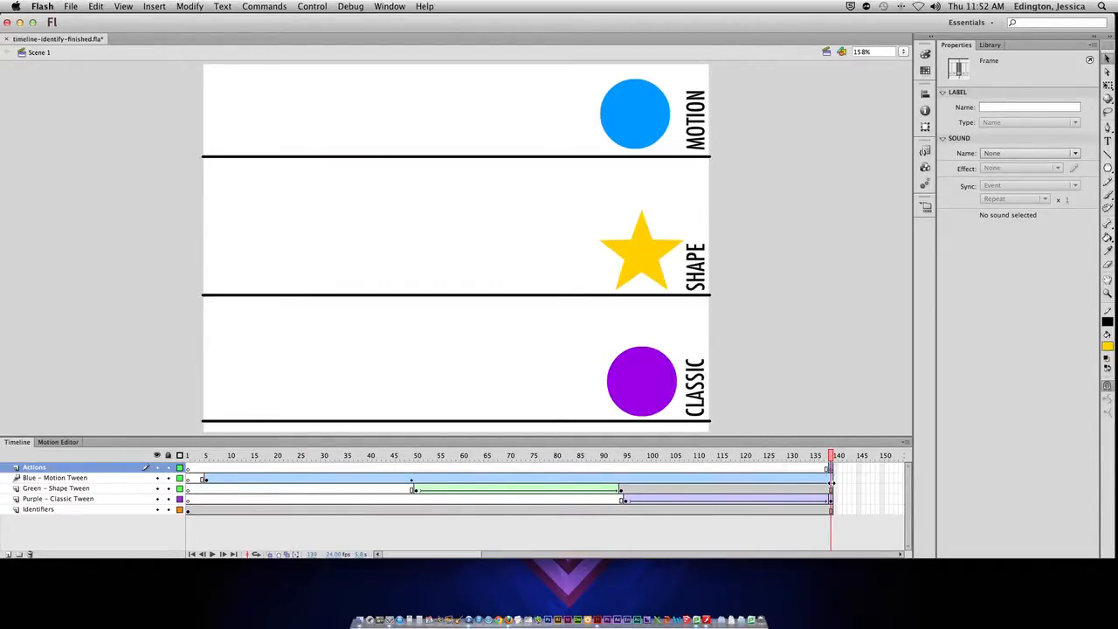
# Add the script stop(); to the Actions layer's keyframe at frame 139 and close the script window
pyautogui.click(391, 7)
pyautogui.click(407, 156)
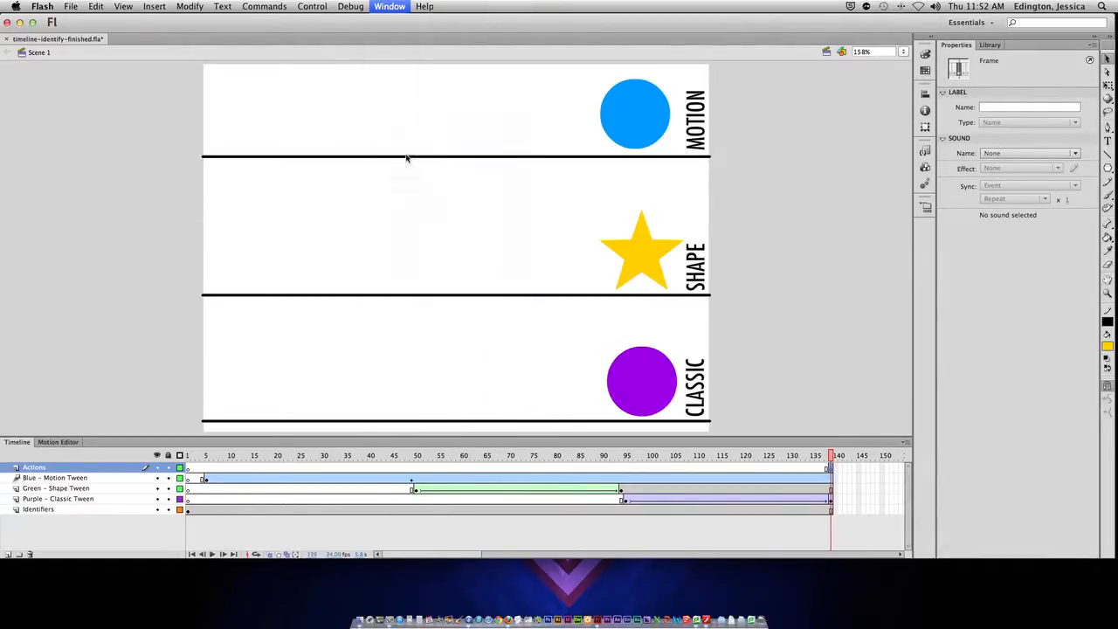
pyautogui.click(404, 222)
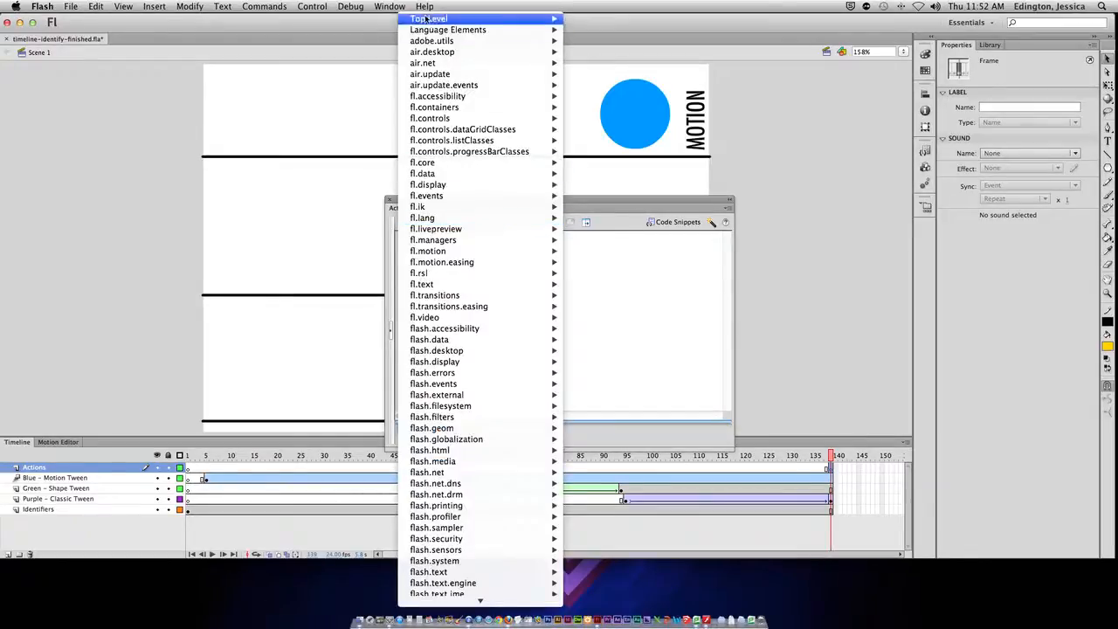
pyautogui.moveTo(466, 582)
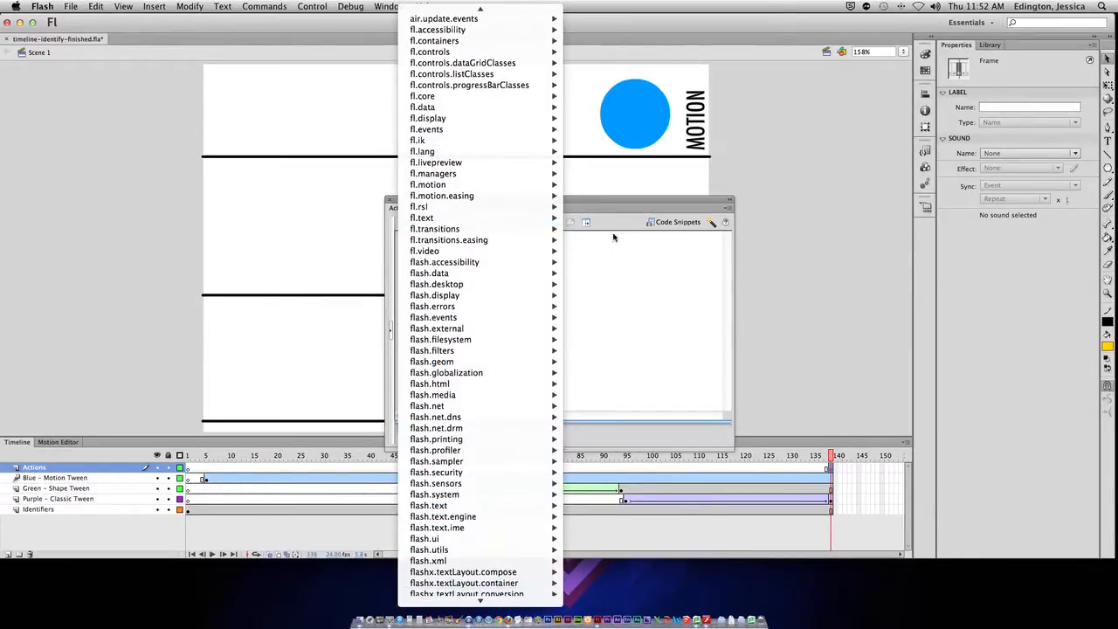
pyautogui.click(614, 234)
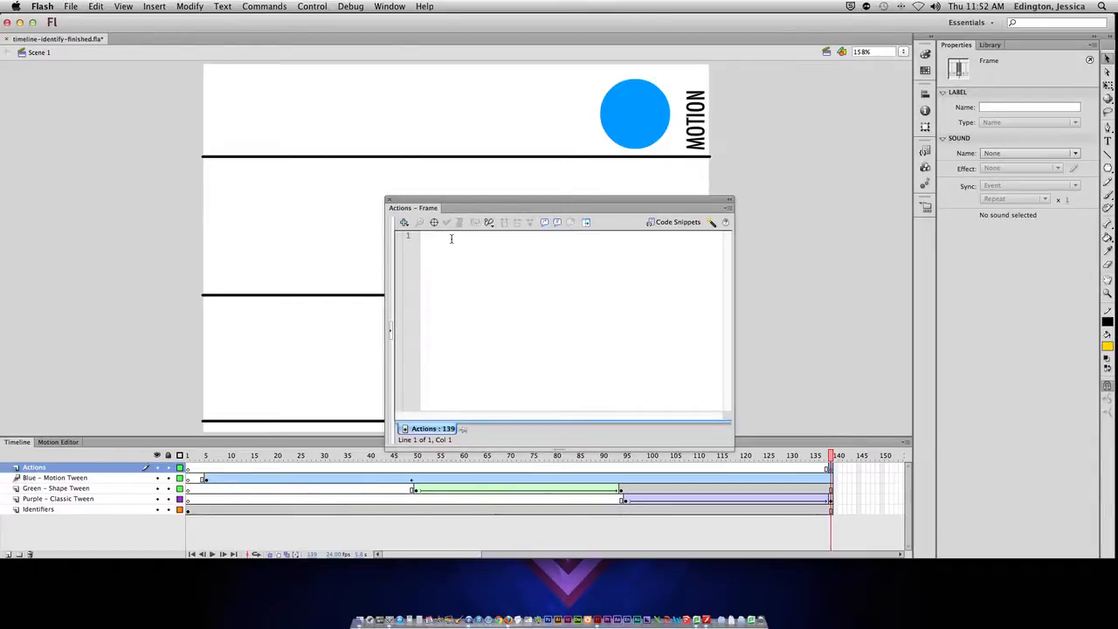
pyautogui.write('stop()')
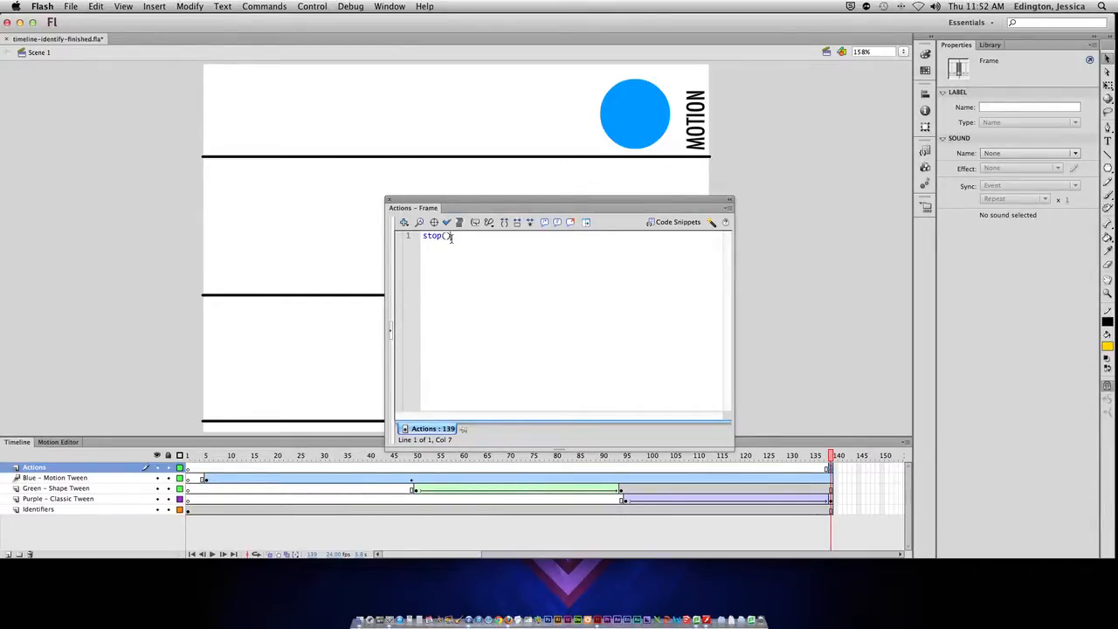
pyautogui.write(';')
pyautogui.click(390, 202)
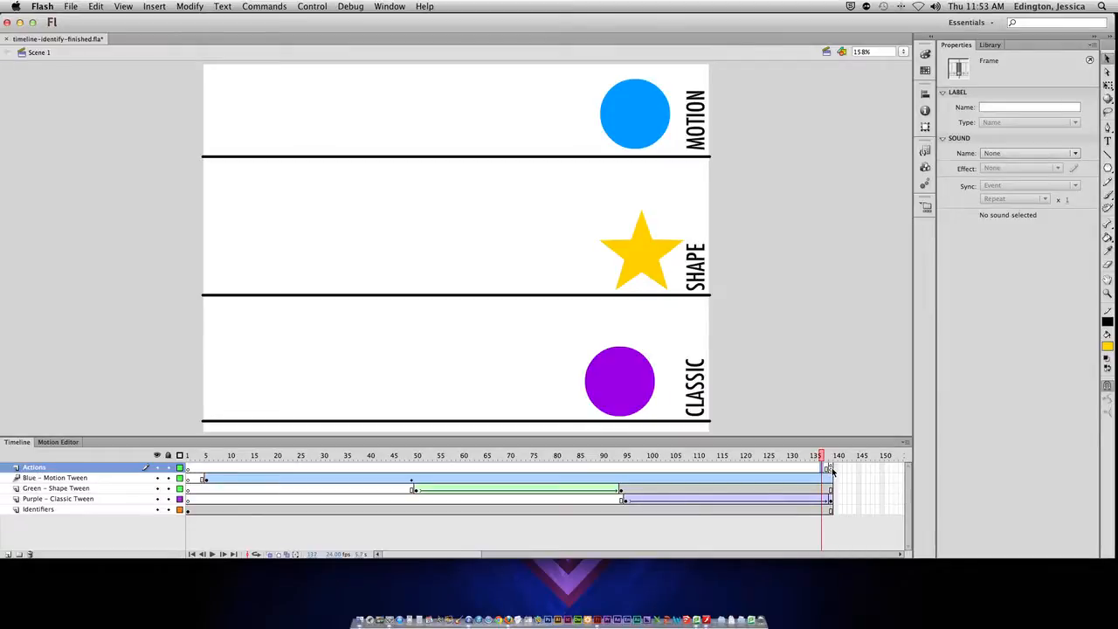
# Set the timeline's frame size to Large, select the Actions keyframe at frame 139 and scrub back to frame 136
pyautogui.click(905, 442)
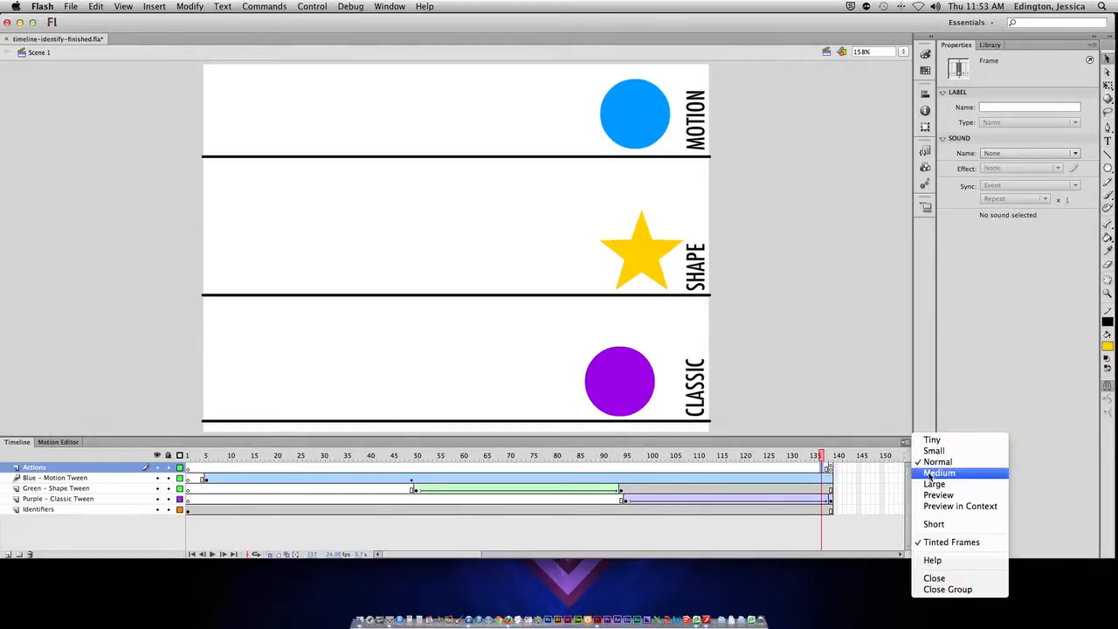
pyautogui.click(929, 485)
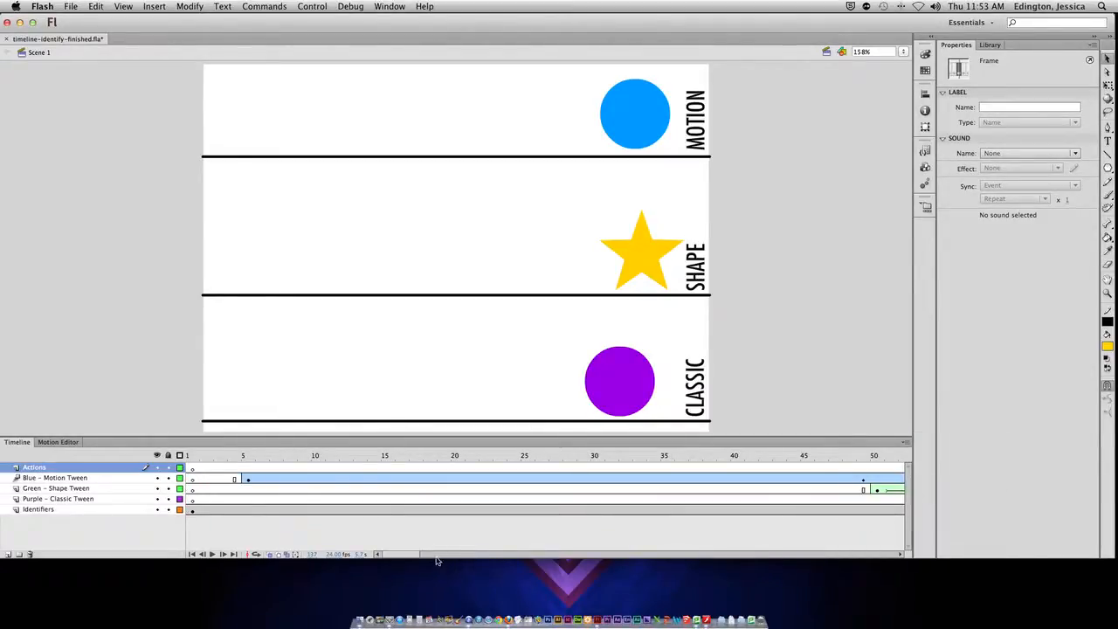
pyautogui.moveTo(434, 556); pyautogui.dragTo(489, 554)
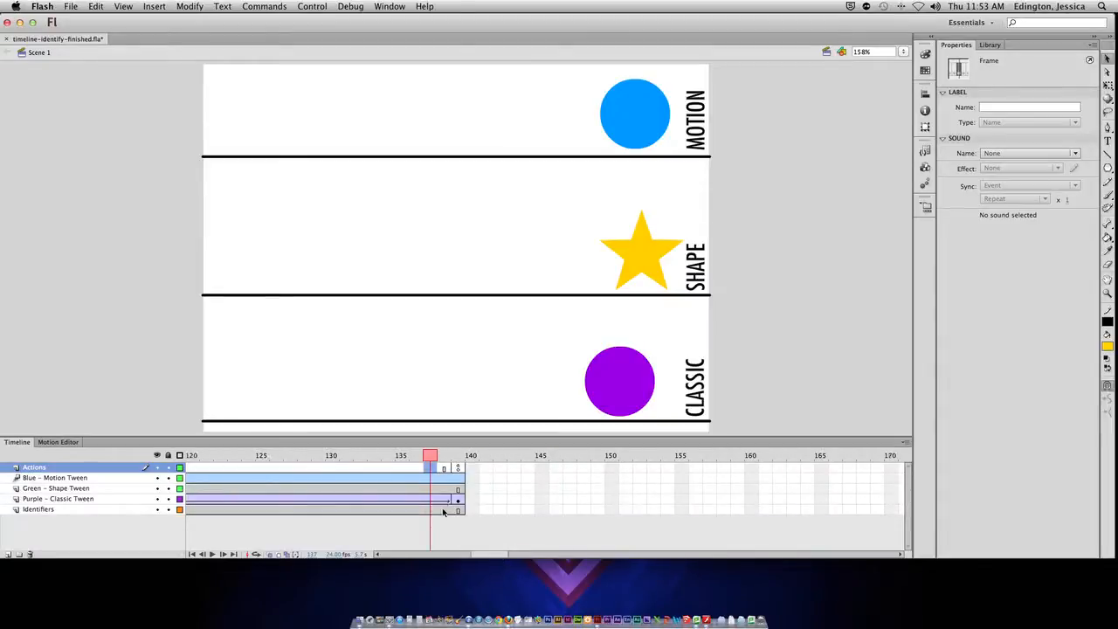
pyautogui.click(461, 470)
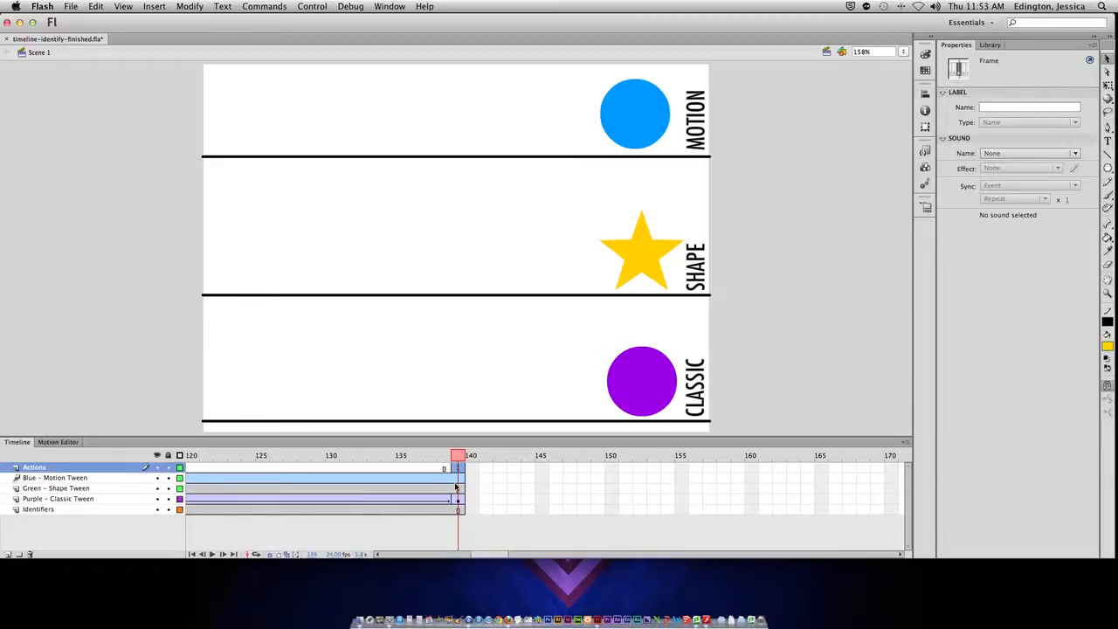
pyautogui.moveTo(457, 456); pyautogui.dragTo(436, 465)
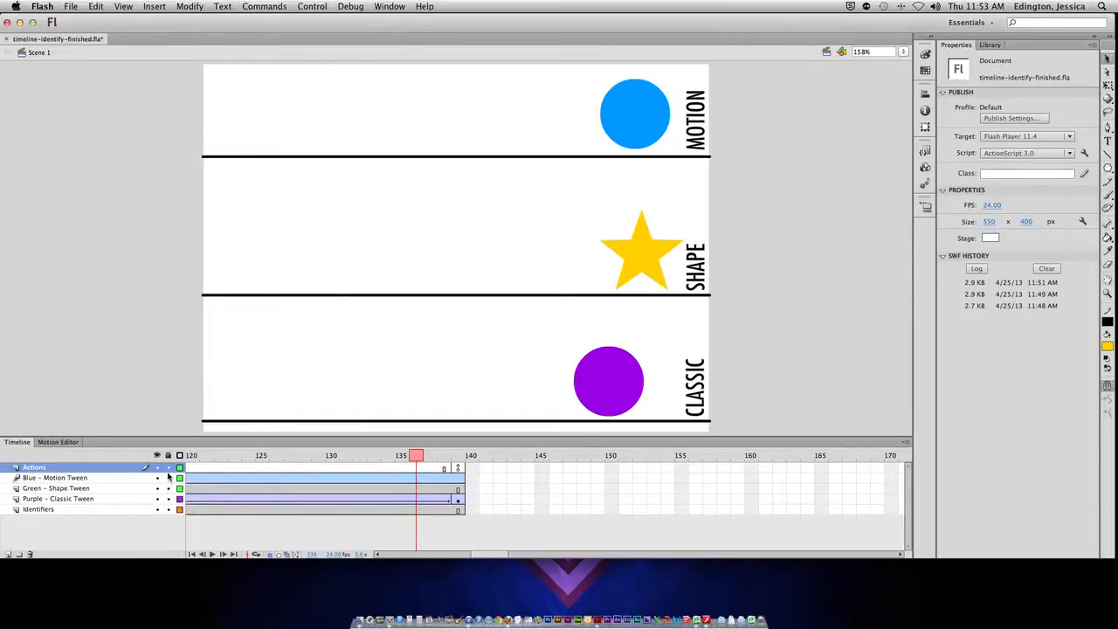
# Lock all five layers, test the movie and close the preview window
pyautogui.moveTo(169, 468); pyautogui.dragTo(170, 510)
pyautogui.press('super+Return')
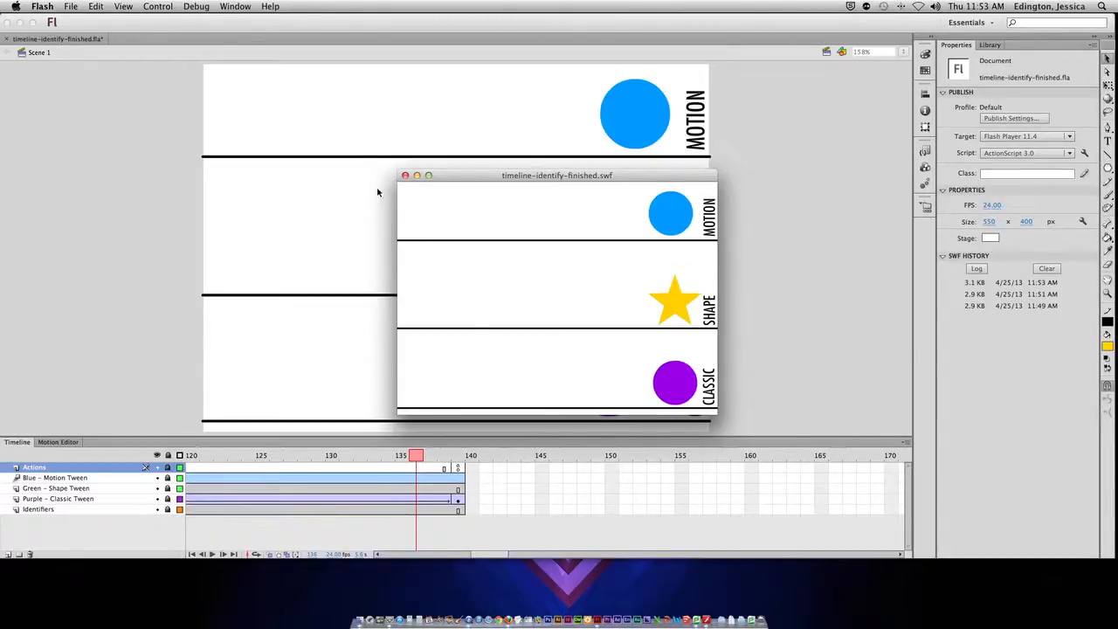
pyautogui.click(406, 175)
# Select frames 127 to 141 across all five locked layers, and then drop the selection
pyautogui.click(500, 490)
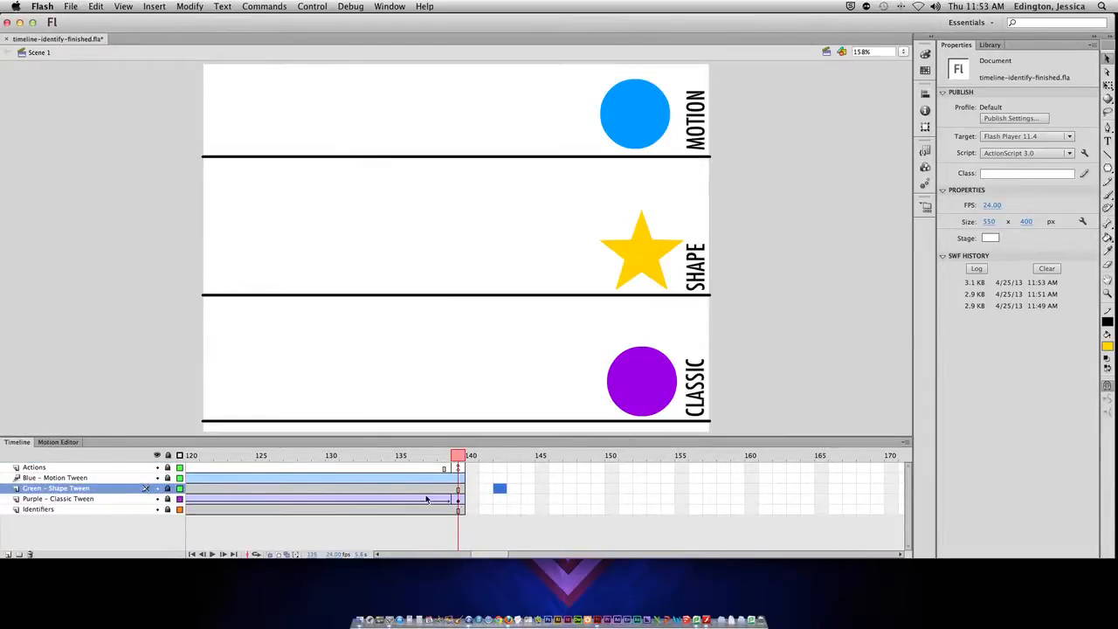
pyautogui.moveTo(294, 467); pyautogui.dragTo(497, 529)
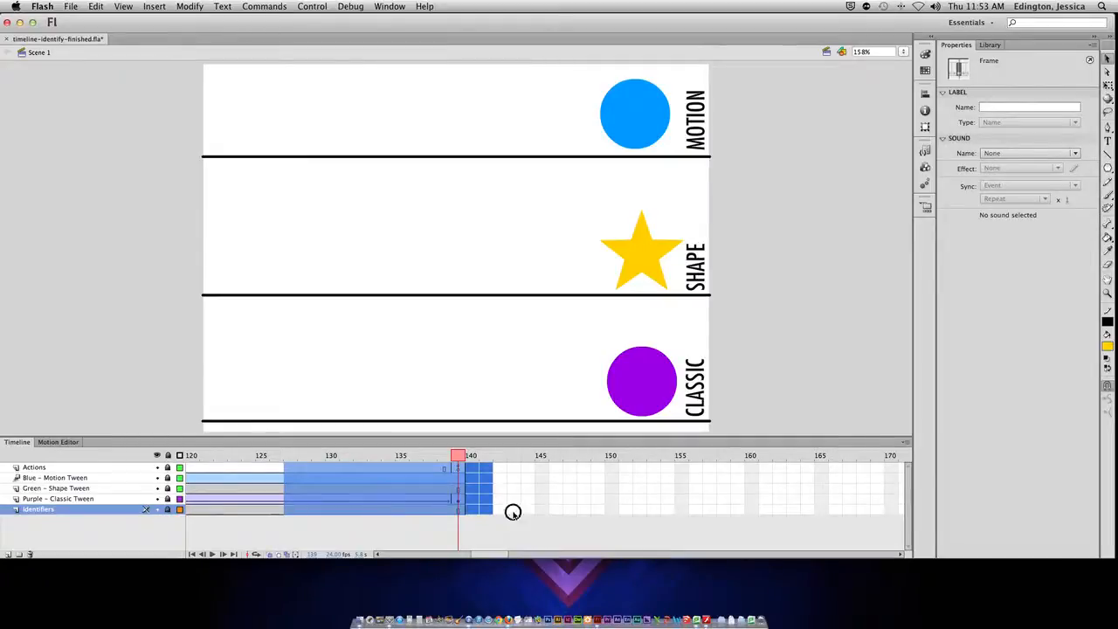
pyautogui.click(513, 510)
# Move the Actions layer's keyframe at frame 139 onto frame 150 of the locked Purple - Classic Tween layer, and view the frame options at frame 142
pyautogui.click(457, 469)
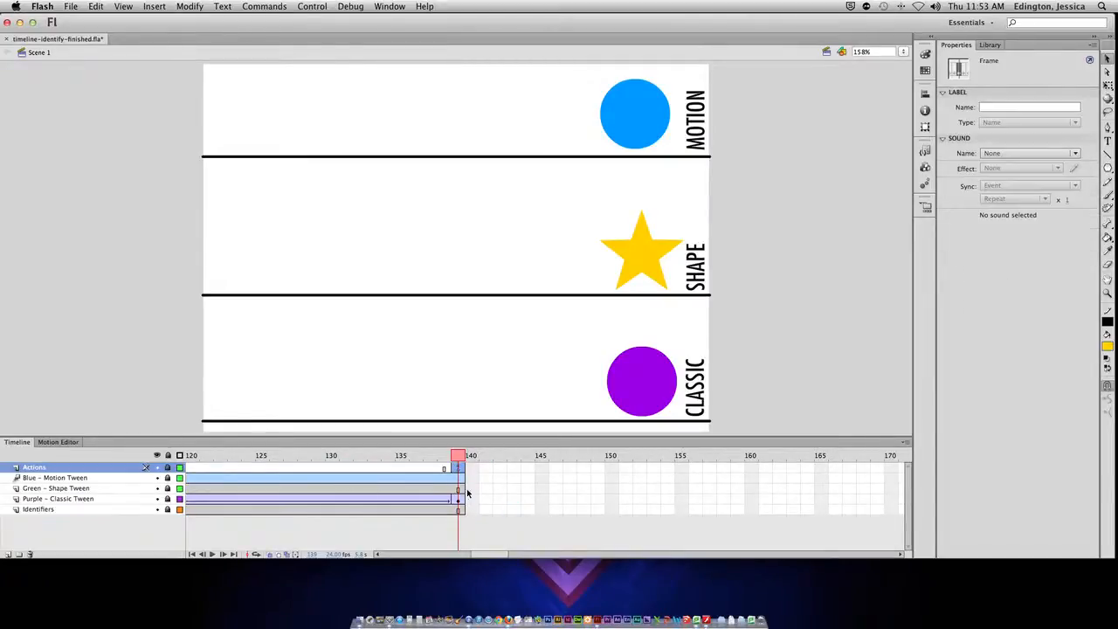
pyautogui.moveTo(458, 499); pyautogui.dragTo(617, 525)
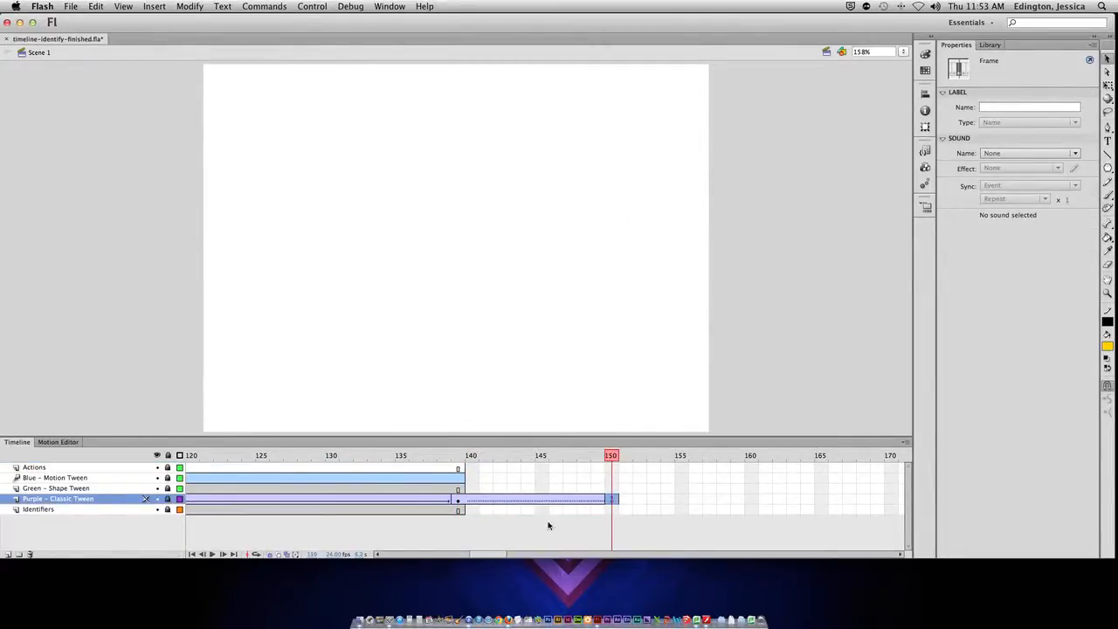
pyautogui.rightClick(502, 499)
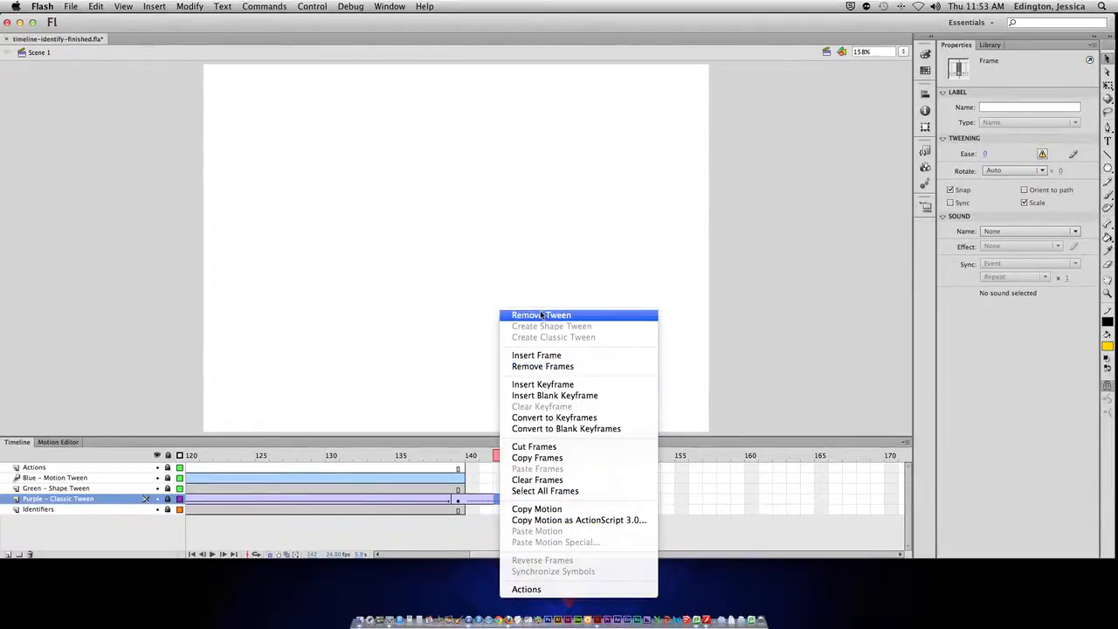
pyautogui.click(491, 471)
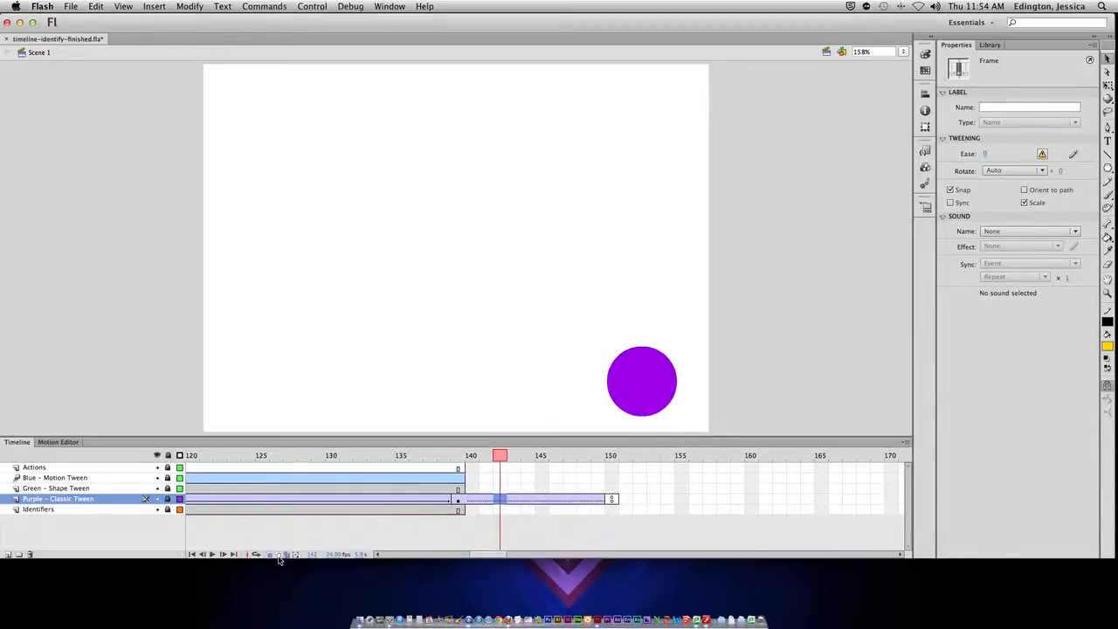